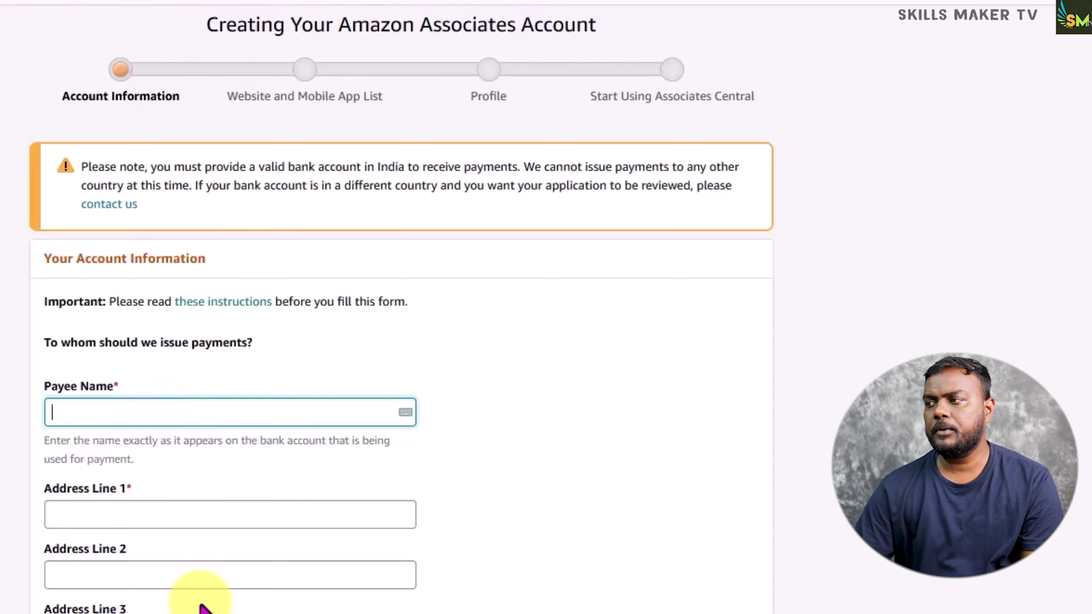
Answer No to the U.S. person question on the Amazon Associates payee form
{"action": "scroll", "coordinate": [200, 592], "scroll_direction": "down", "scroll_amount": 2}
{"action": "scroll", "coordinate": [204, 611], "scroll_direction": "down", "scroll_amount": 2}
{"action": "scroll", "coordinate": [206, 598], "scroll_direction": "down", "scroll_amount": 5}
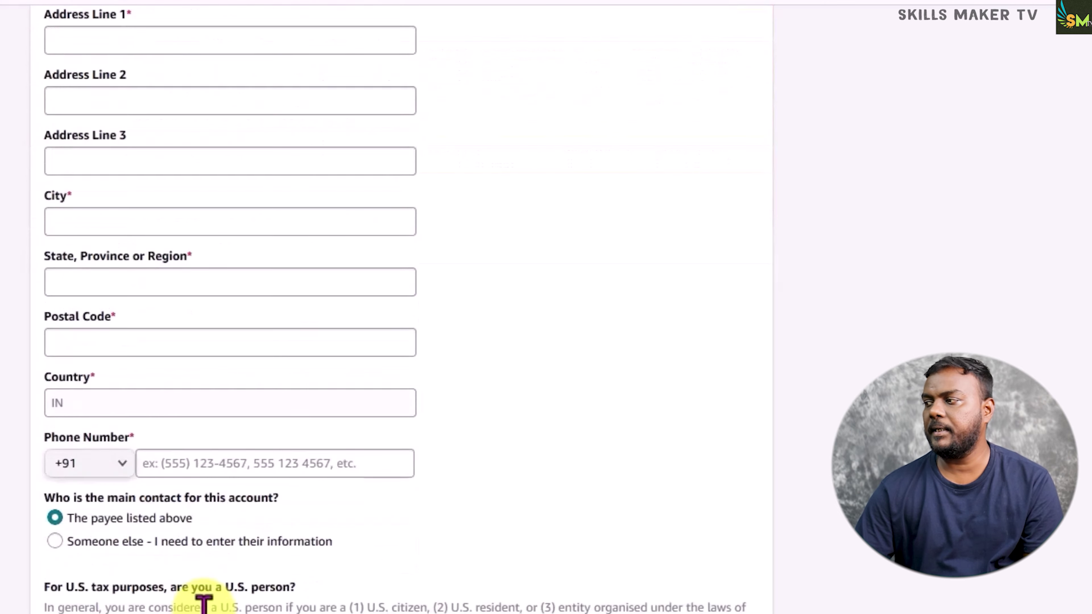
{"action": "scroll", "coordinate": [205, 598], "scroll_direction": "up", "scroll_amount": 2}
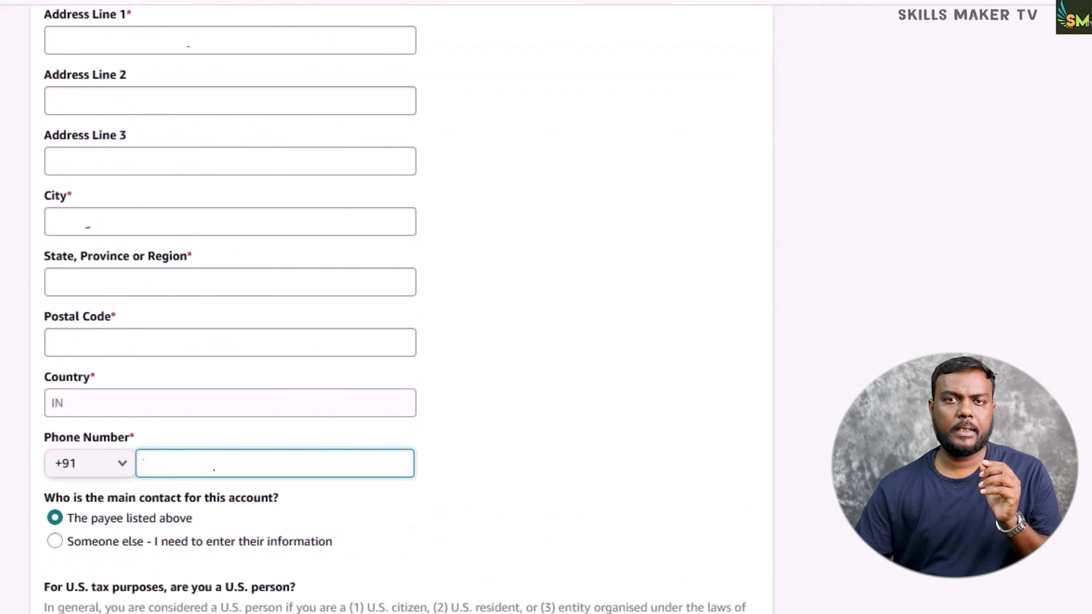
{"action": "left_click", "coordinate": [103, 456]}
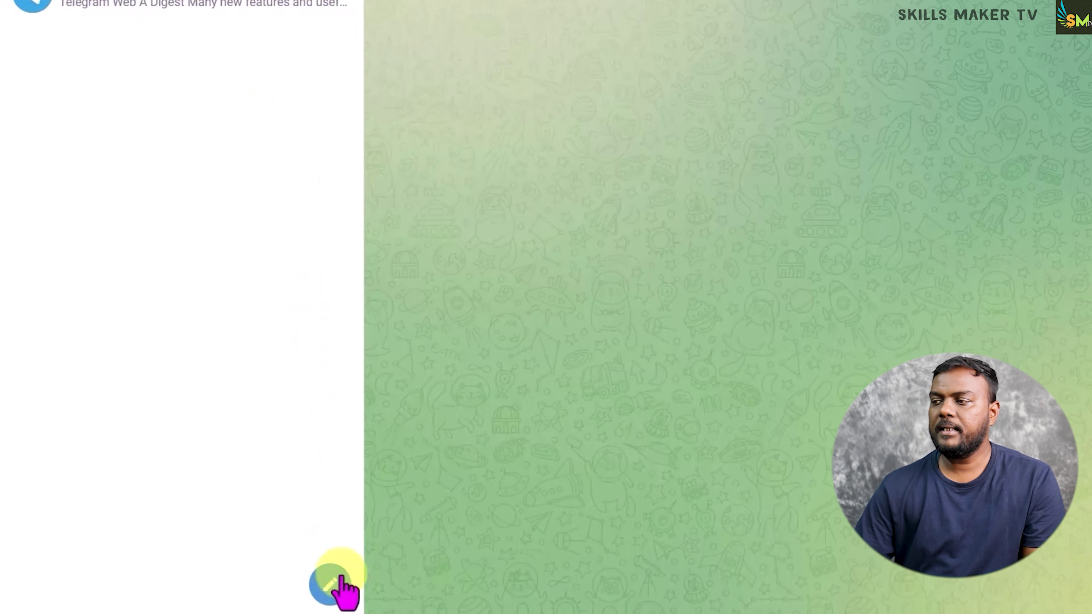
Start a new Telegram channel named 'Top Deals Today'
{"action": "left_click", "coordinate": [331, 586]}
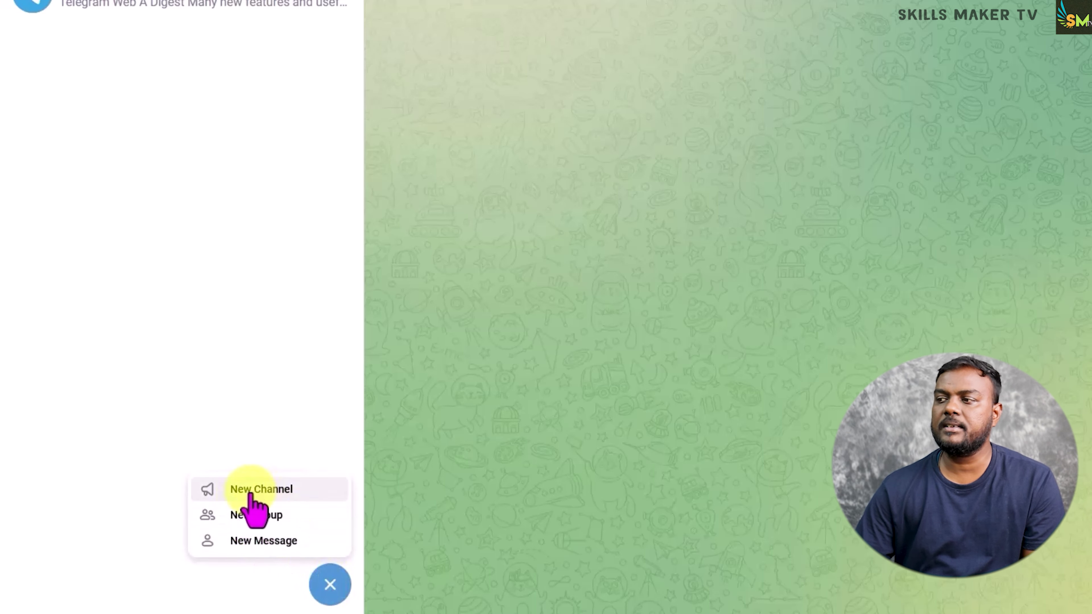
{"action": "left_click", "coordinate": [277, 516]}
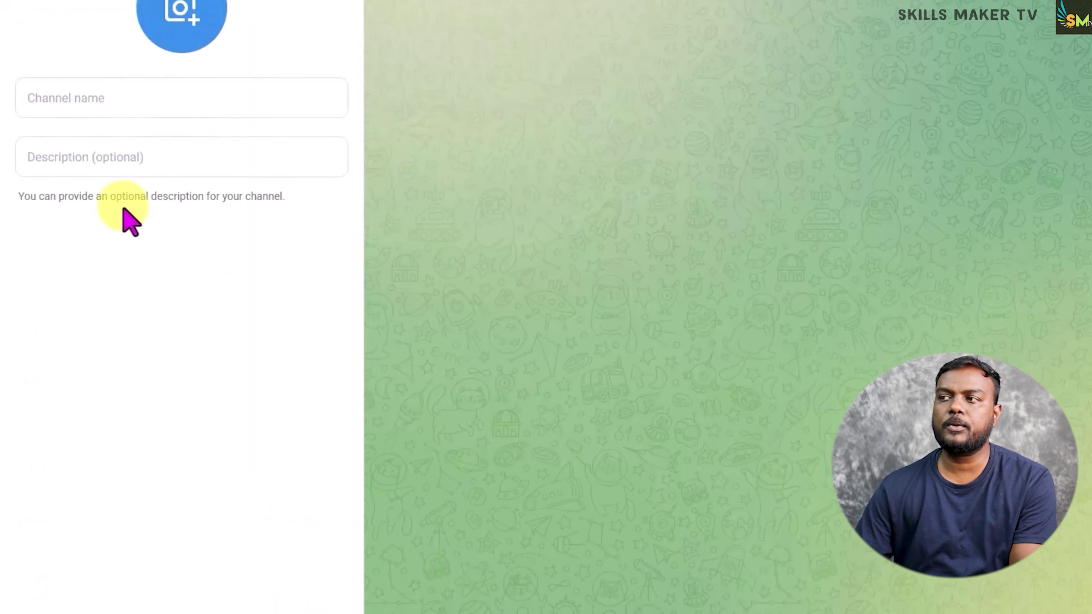
{"action": "left_click", "coordinate": [141, 97]}
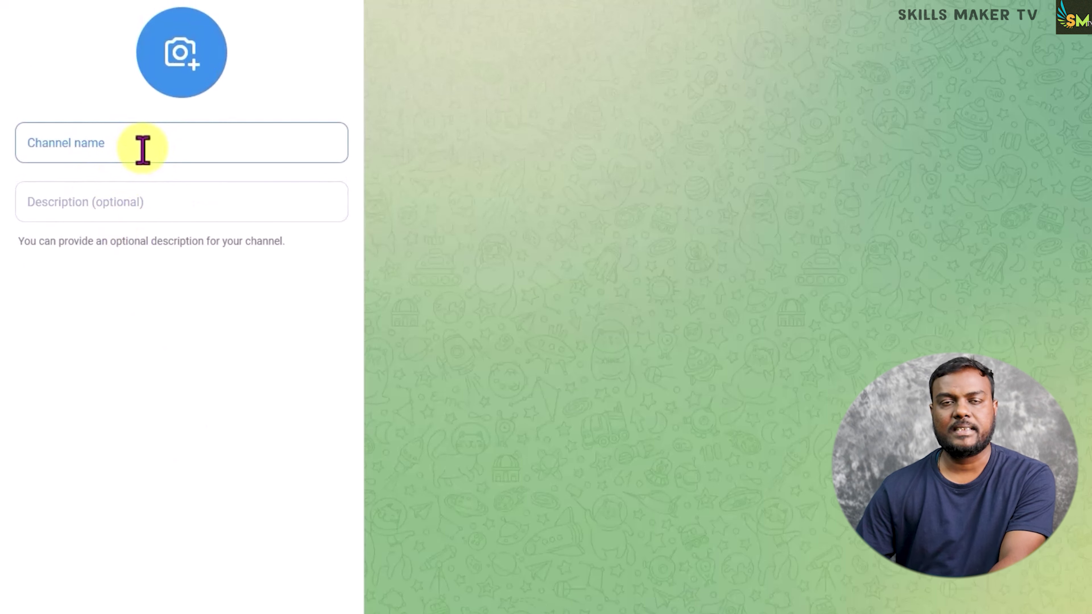
{"action": "left_click", "coordinate": [119, 146]}
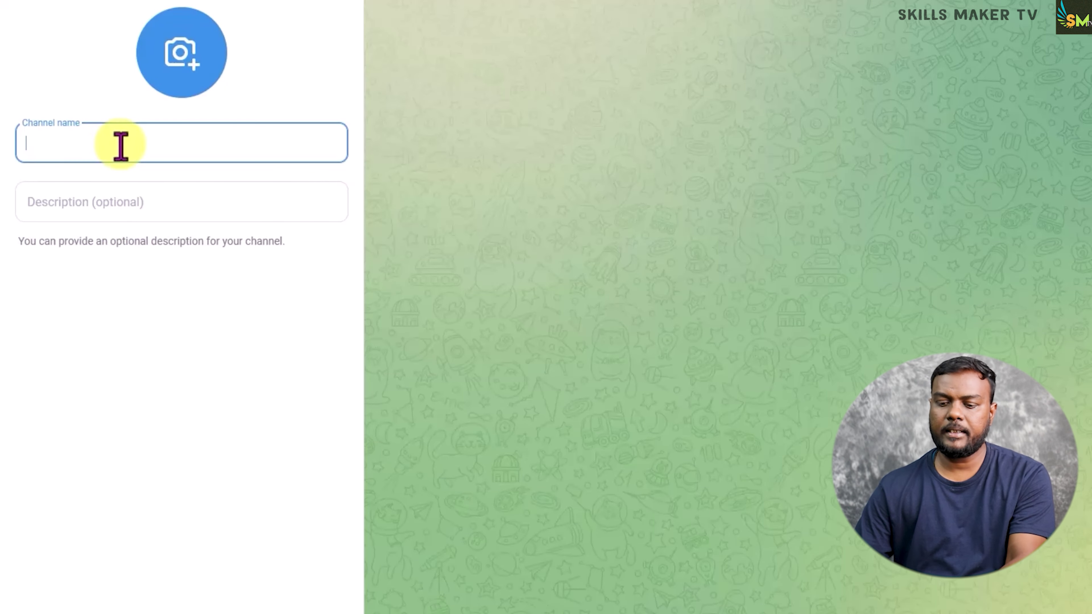
{"action": "type", "text": "Top Deals Today"}
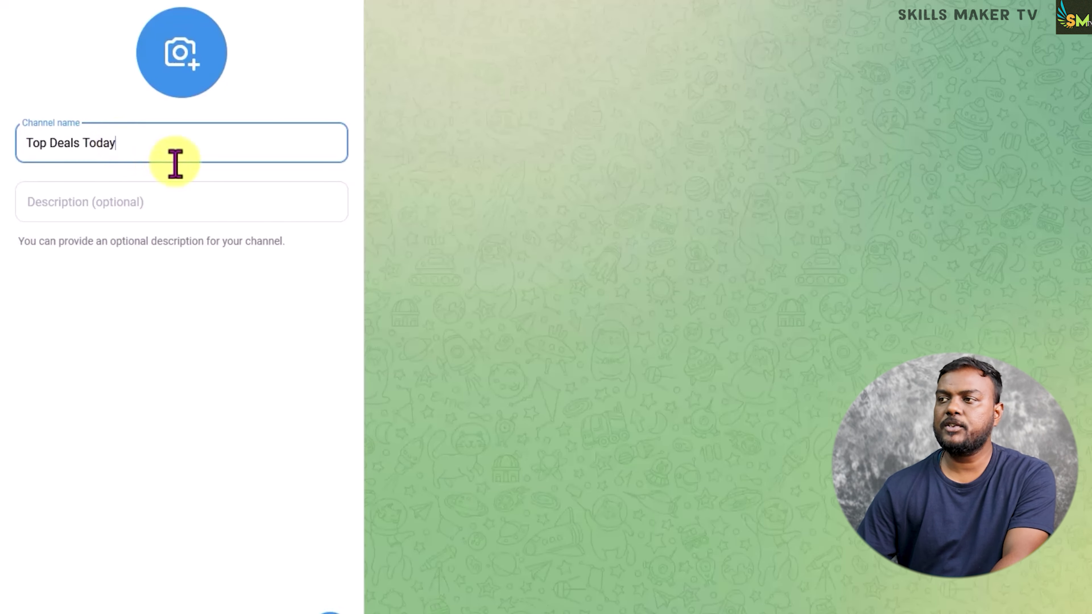
Paste the shopping-sites description into the channel and create it
{"action": "left_click", "coordinate": [151, 204]}
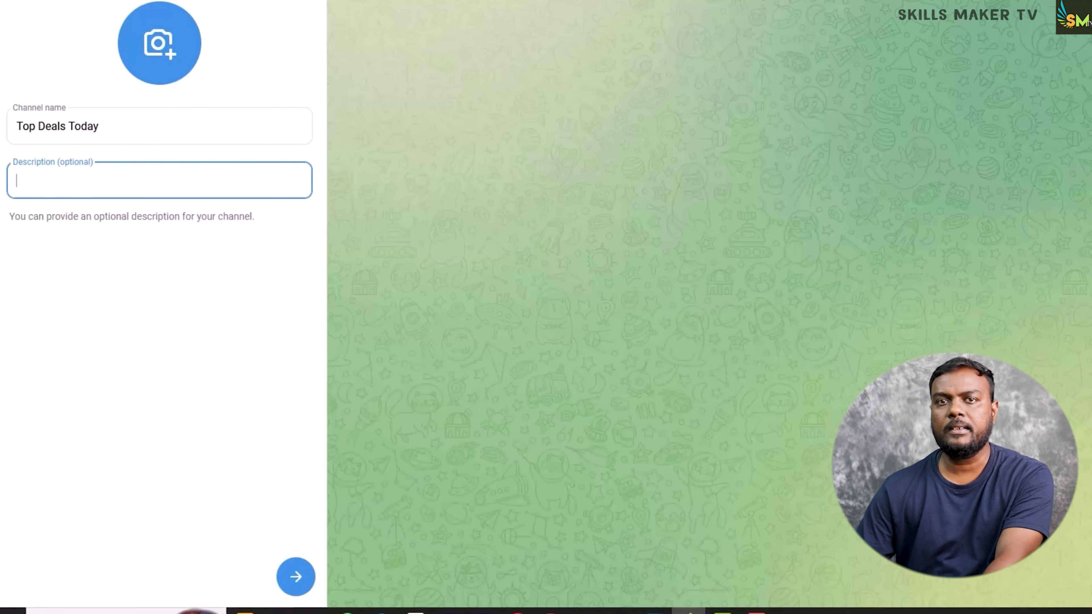
{"action": "key", "text": "ctrl+v"}
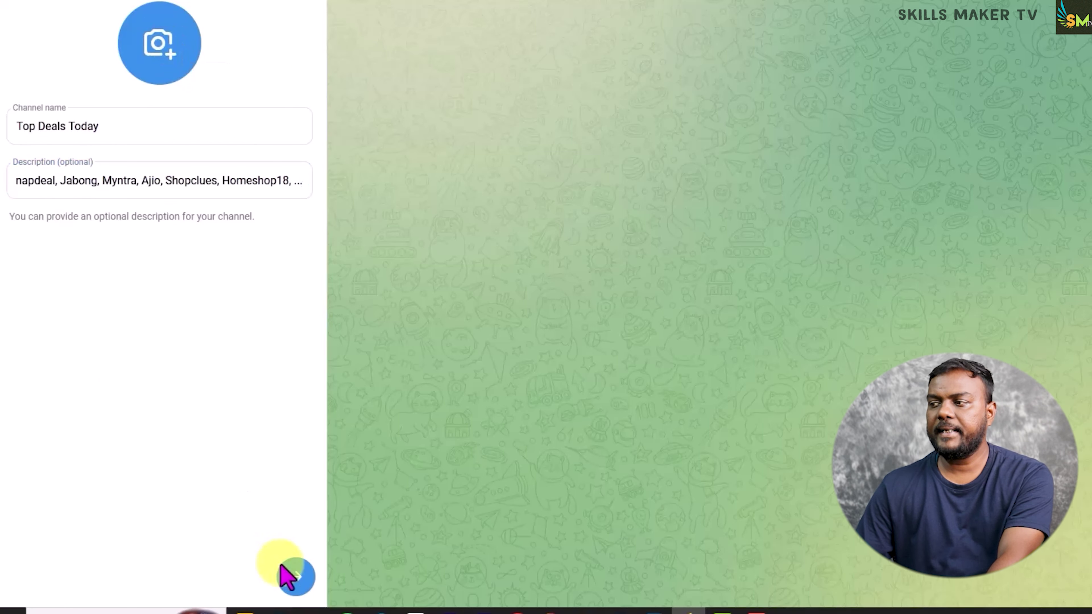
{"action": "left_click", "coordinate": [296, 579]}
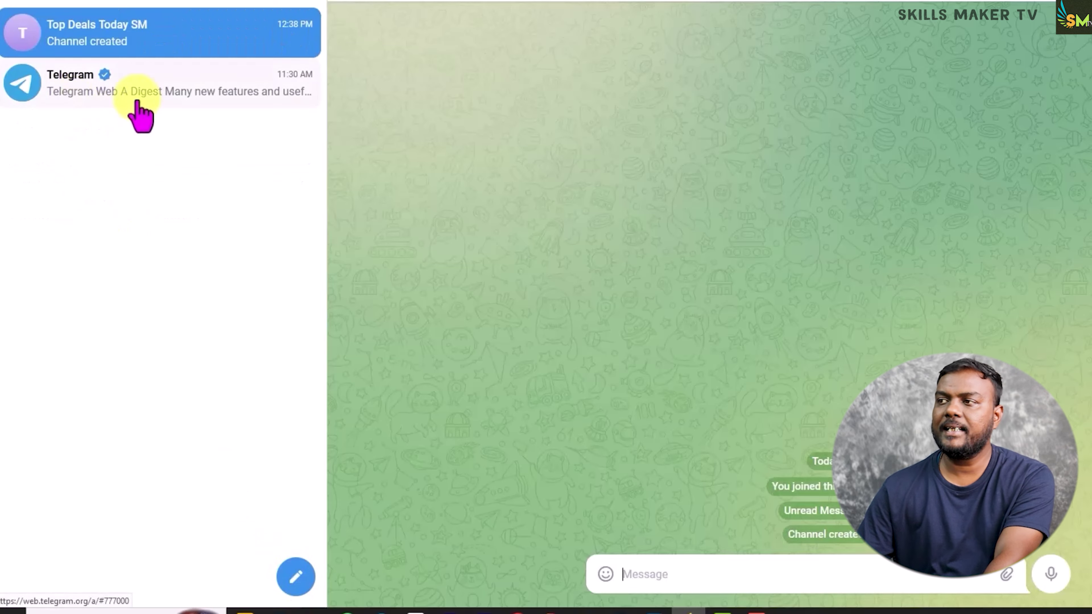
Copy the t.me invite link from the Top Deals Today SM channel info
{"action": "left_click", "coordinate": [116, 44]}
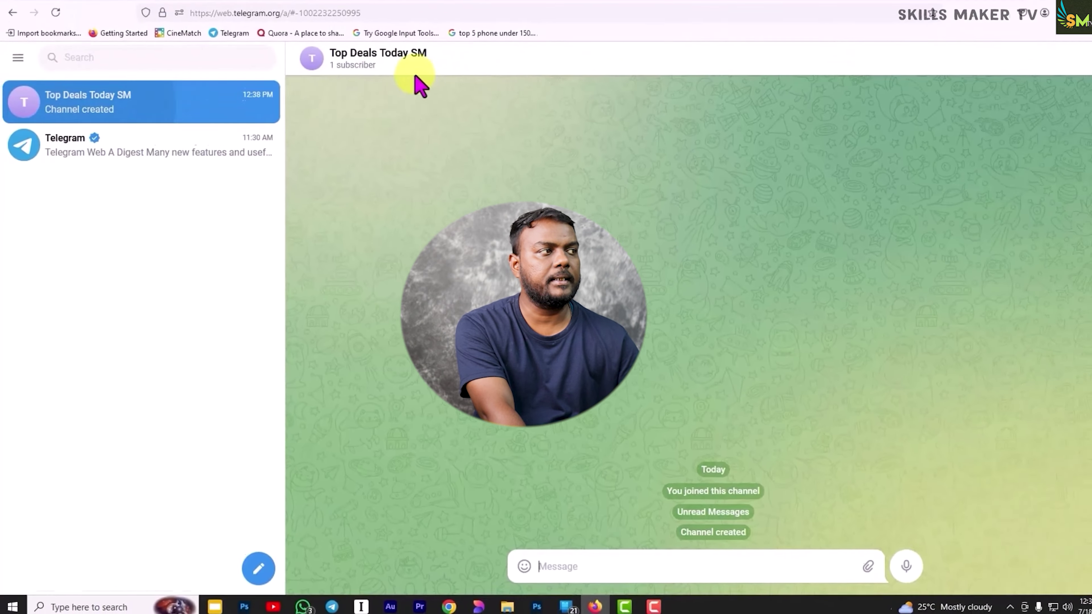
{"action": "left_click", "coordinate": [415, 56]}
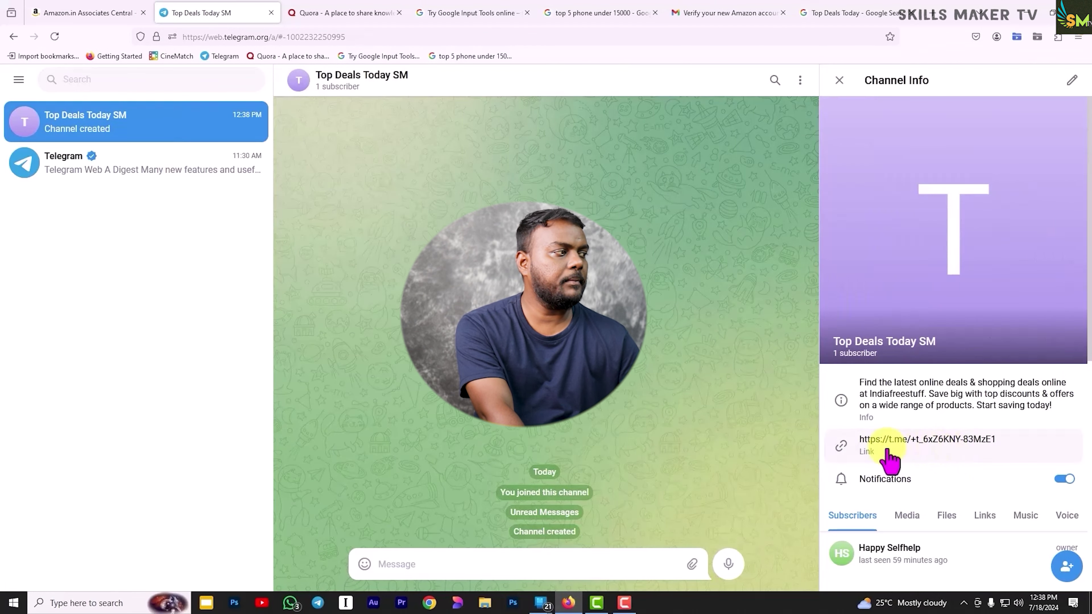
{"action": "left_click", "coordinate": [917, 446]}
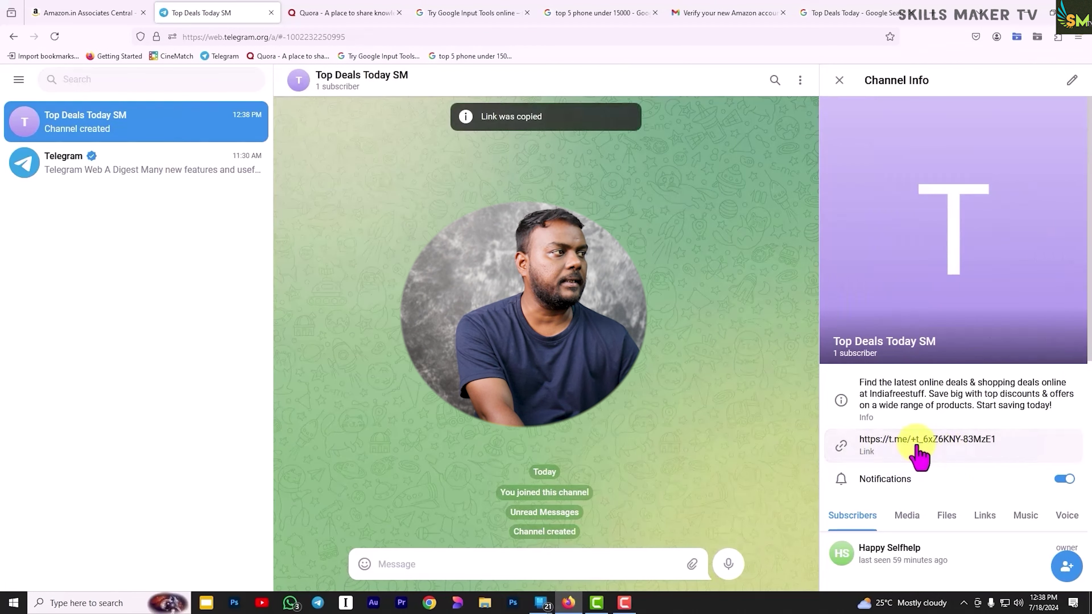
Paste the Telegram channel's invite link into the Amazon Associates website field
{"action": "left_click", "coordinate": [71, 16]}
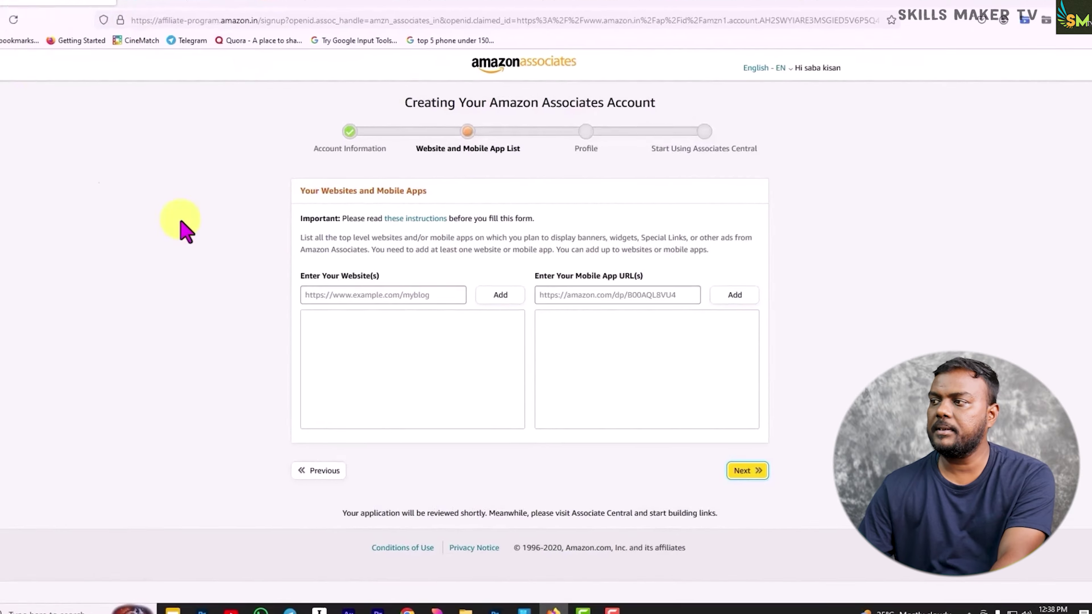
{"action": "left_click", "coordinate": [184, 281]}
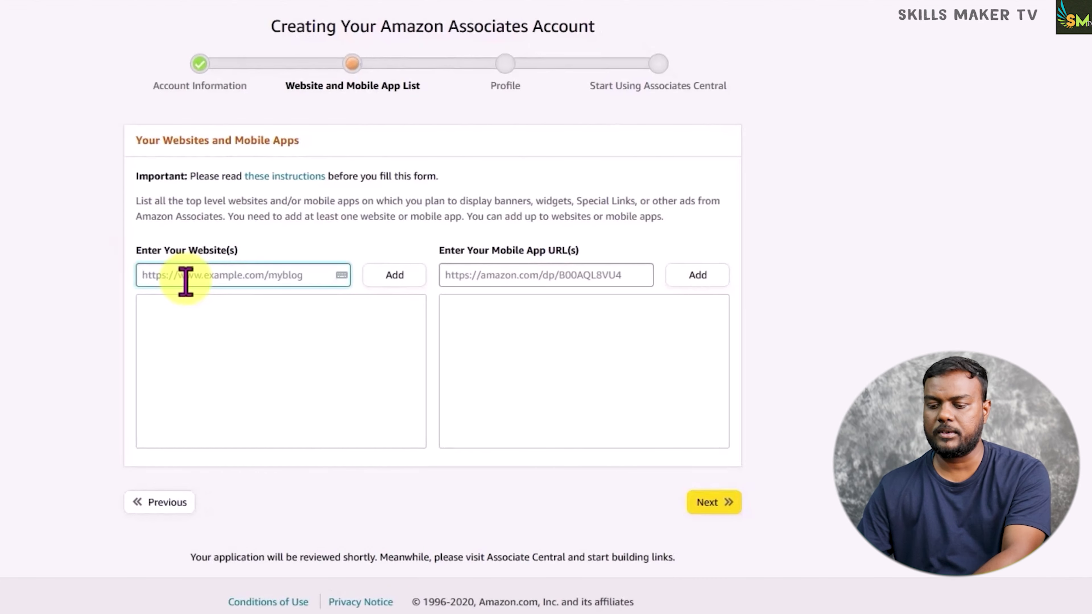
{"action": "key", "text": "ctrl+v"}
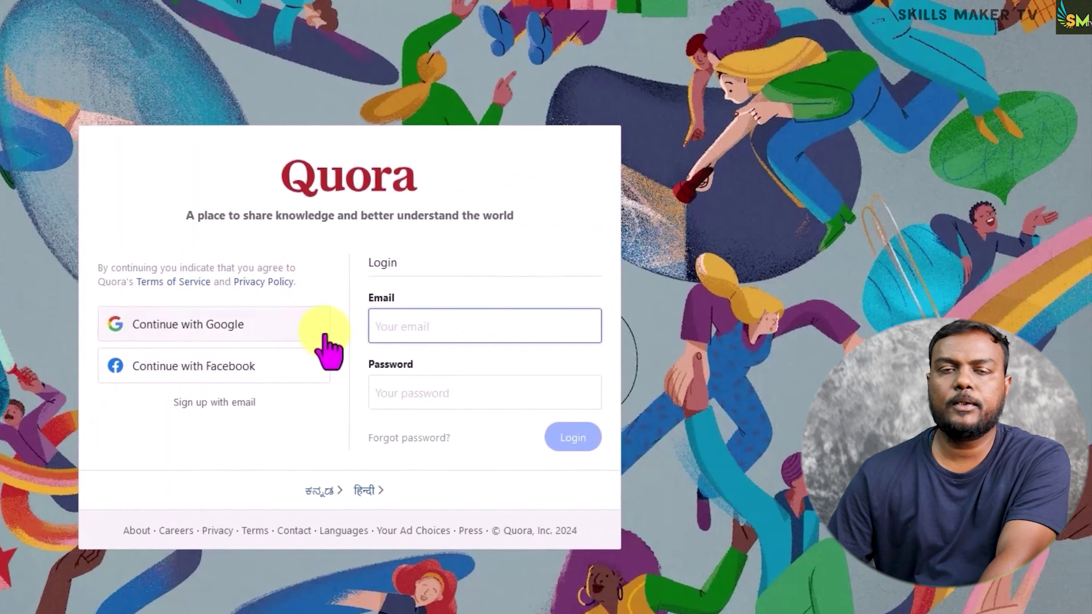
{"action": "scroll", "coordinate": [329, 351], "scroll_direction": "down", "scroll_amount": 1}
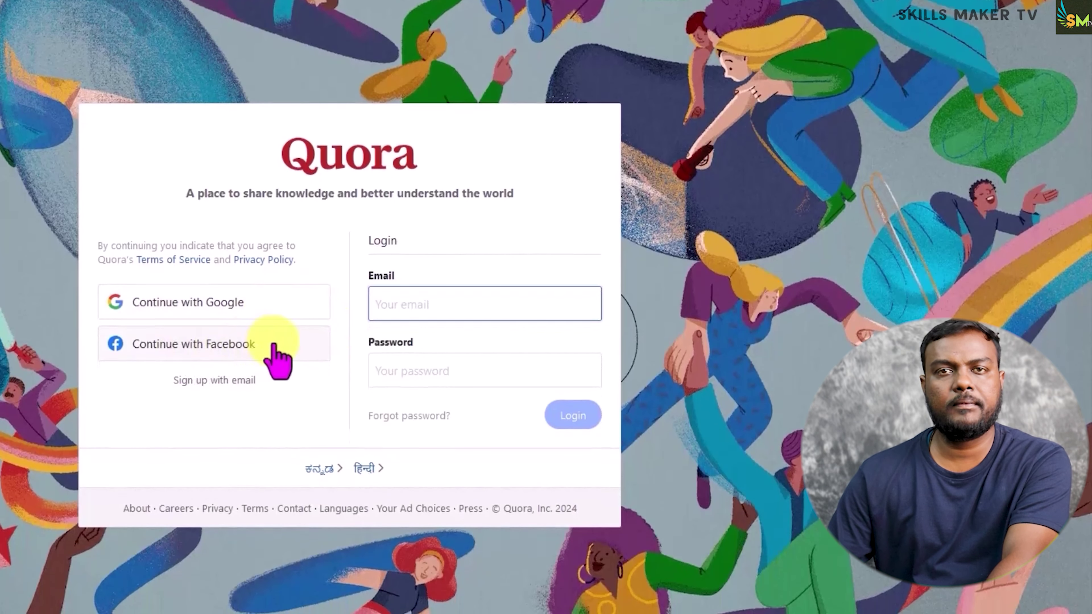
{"action": "left_click", "coordinate": [230, 382]}
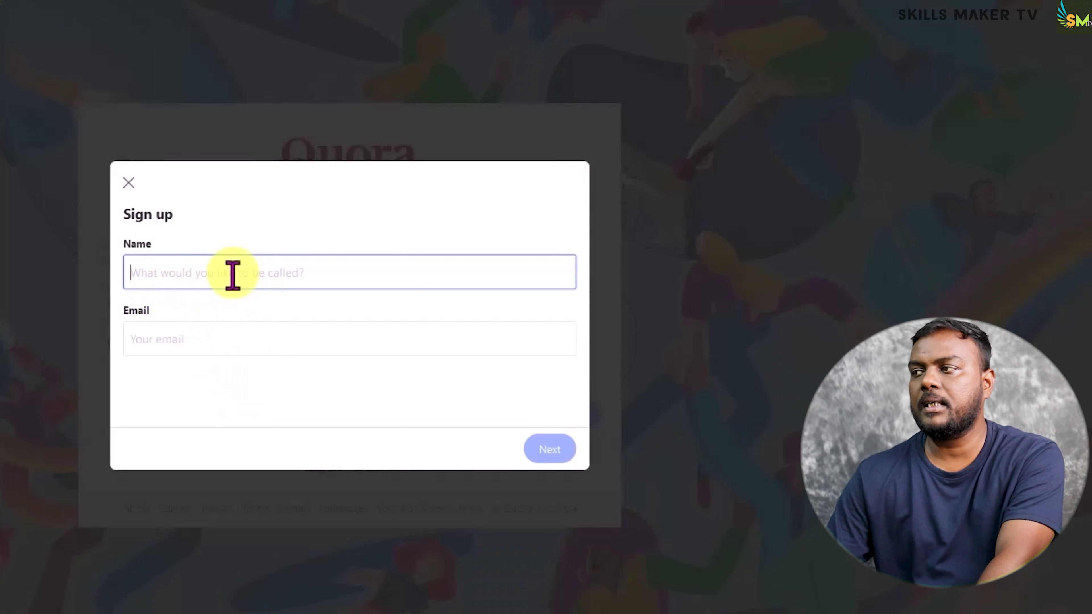
{"action": "left_click", "coordinate": [187, 347]}
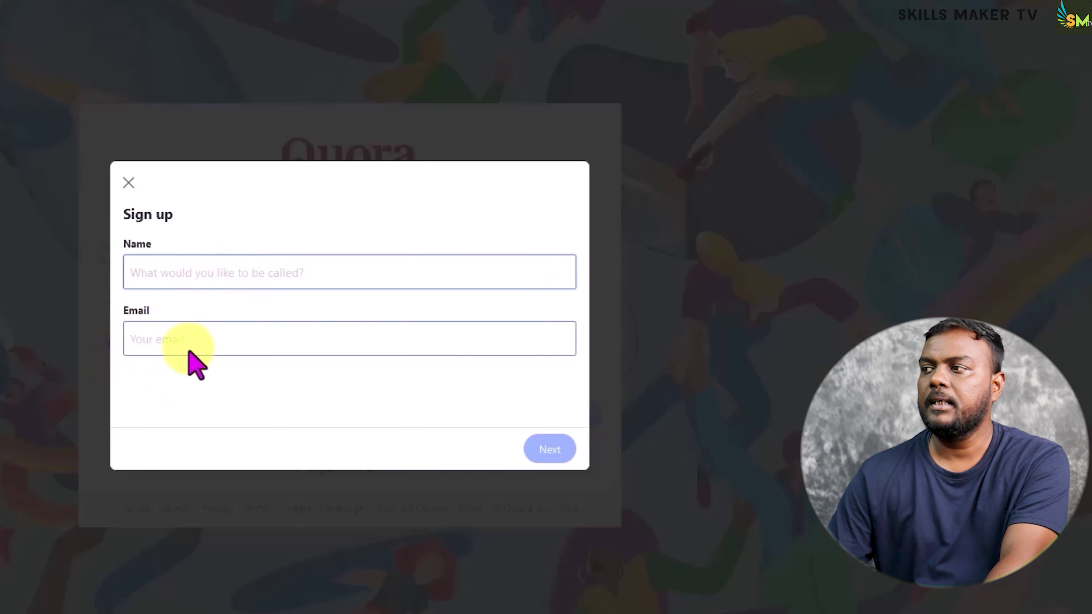
{"action": "left_click", "coordinate": [176, 271]}
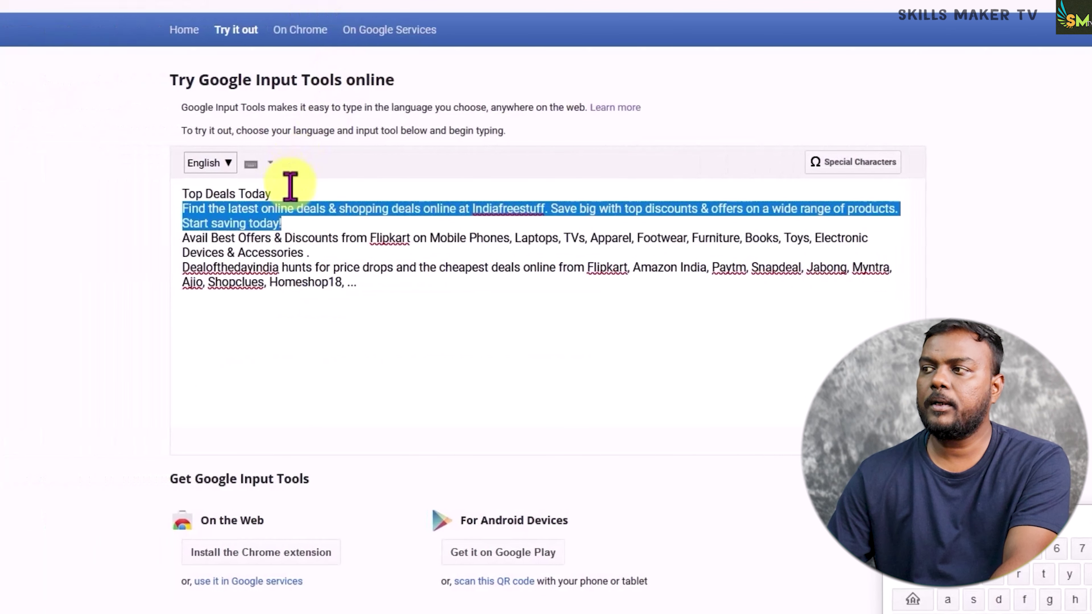
{"action": "left_click", "coordinate": [284, 193]}
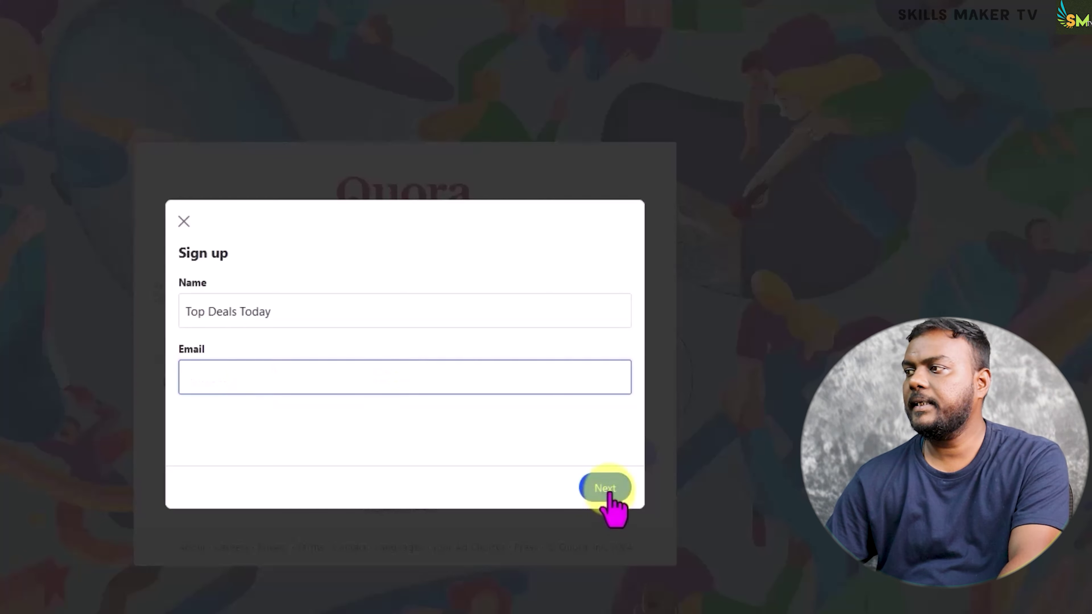
Submit the sign-up email, confirm the emailed verification code, and finish the Quora account
{"action": "left_click", "coordinate": [606, 490]}
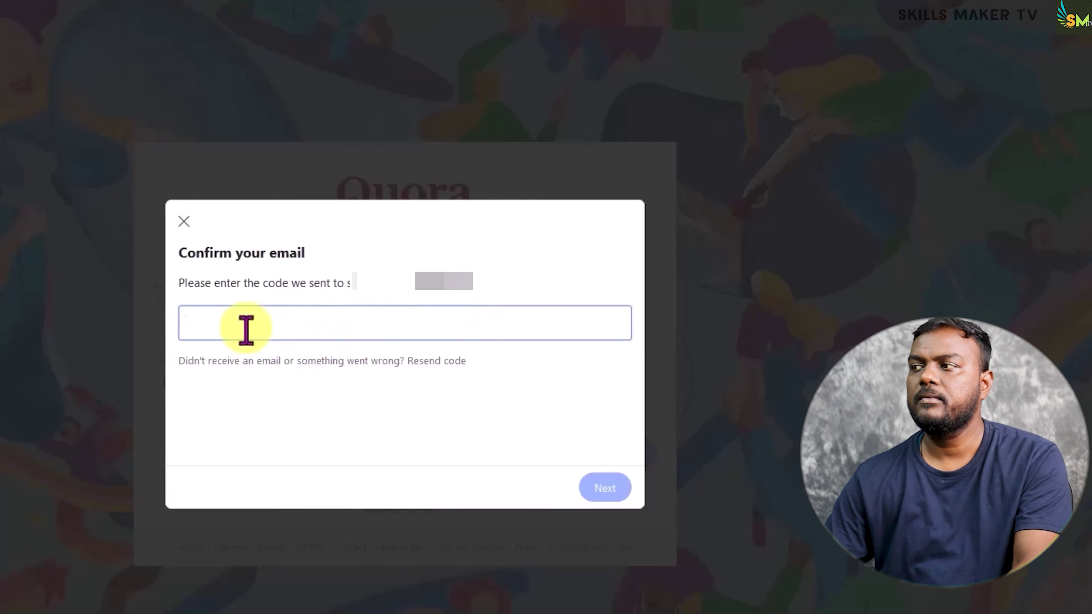
{"action": "key", "text": "ctrl+v"}
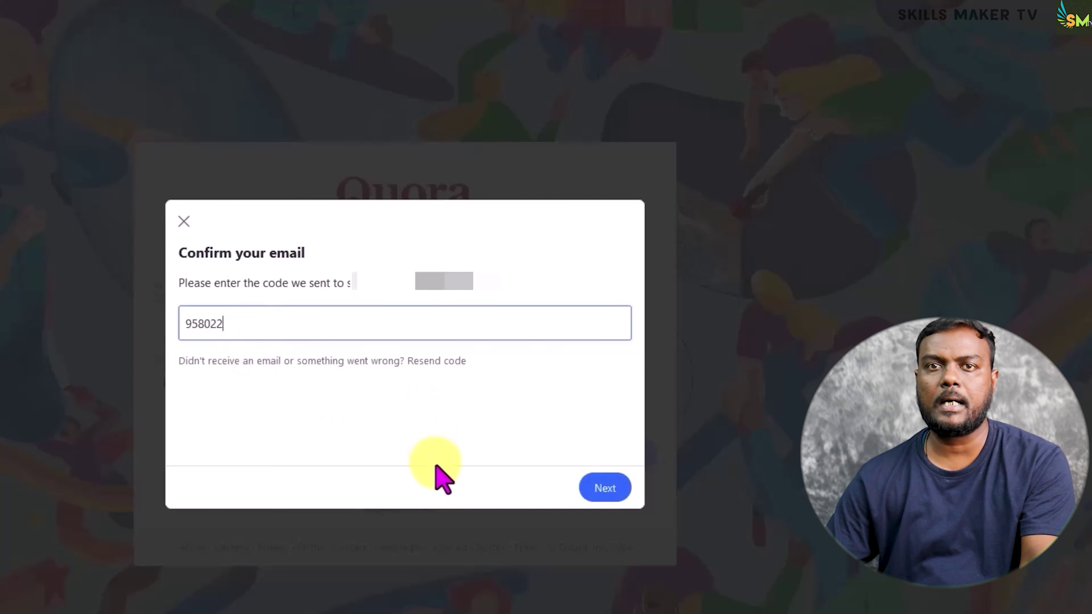
{"action": "left_click", "coordinate": [609, 494]}
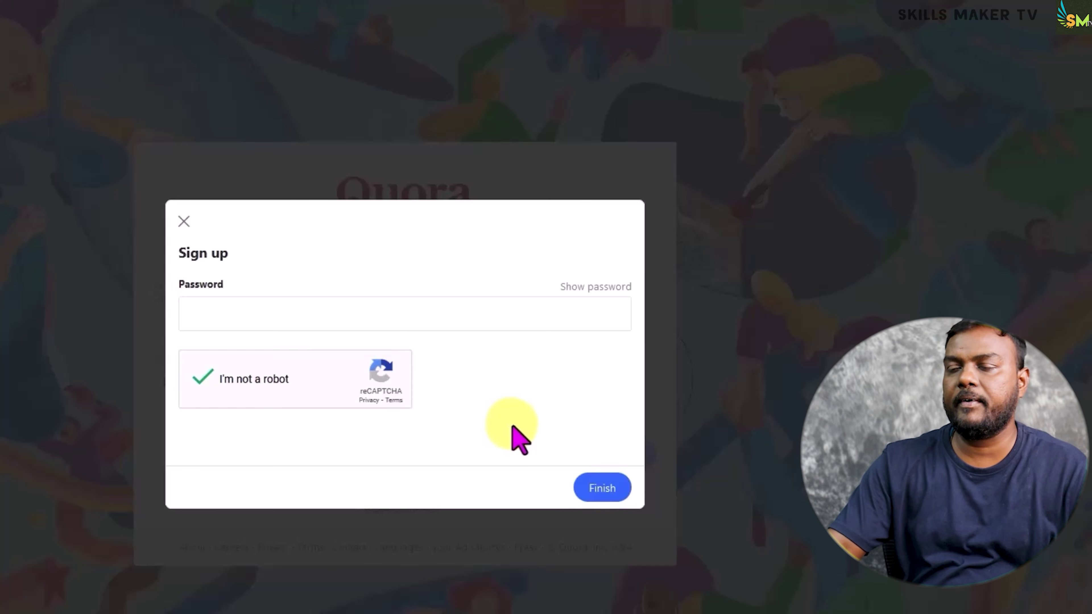
{"action": "left_click", "coordinate": [601, 492]}
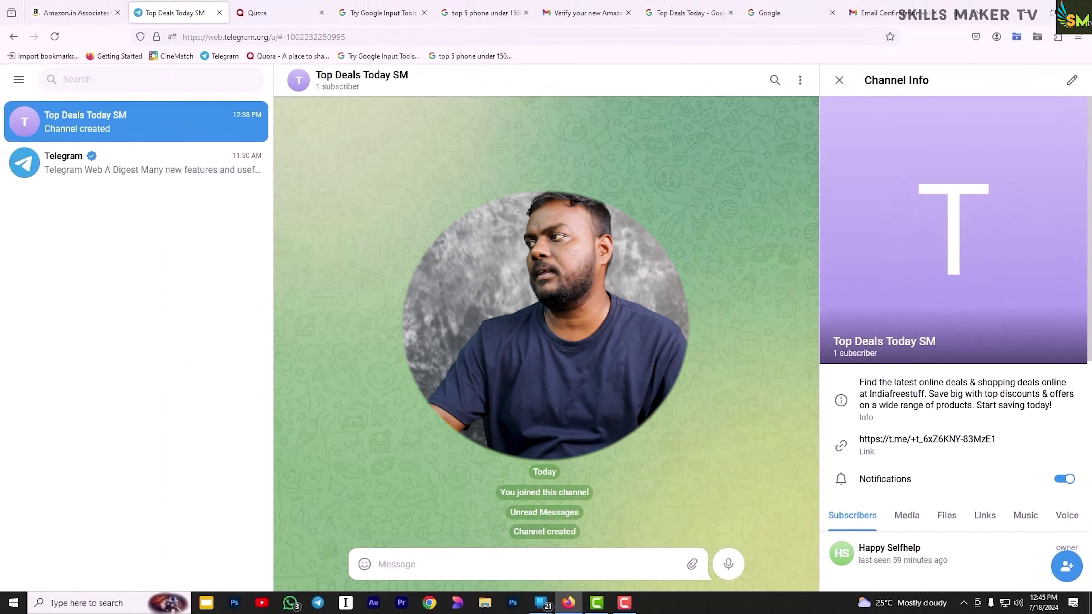
Switch back to Quora's One Last Step topic-selection page
{"action": "left_click", "coordinate": [262, 13]}
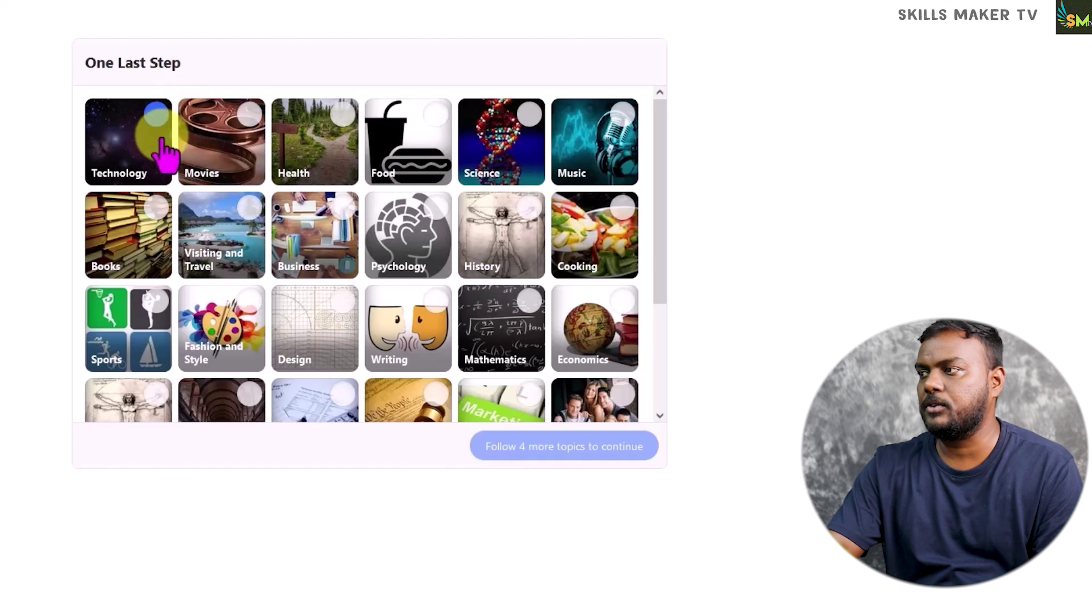
Follow Technology, Books, Visiting and Travel, Business and Psychology, then continue to the home feed
{"action": "left_click", "coordinate": [160, 164]}
{"action": "scroll", "coordinate": [365, 310], "scroll_direction": "down", "scroll_amount": 5}
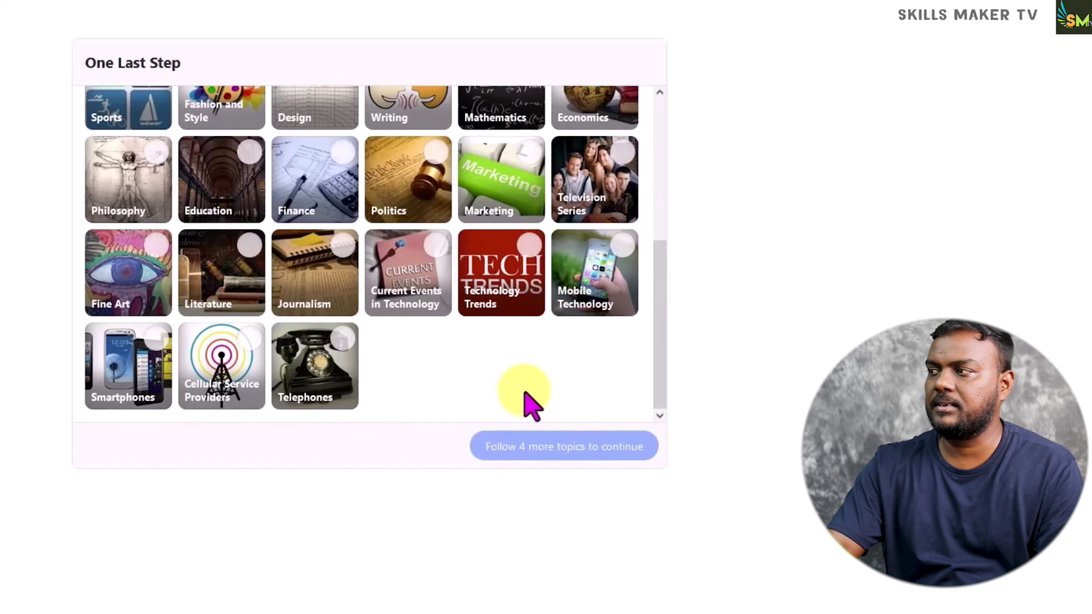
{"action": "scroll", "coordinate": [531, 402], "scroll_direction": "up", "scroll_amount": 5}
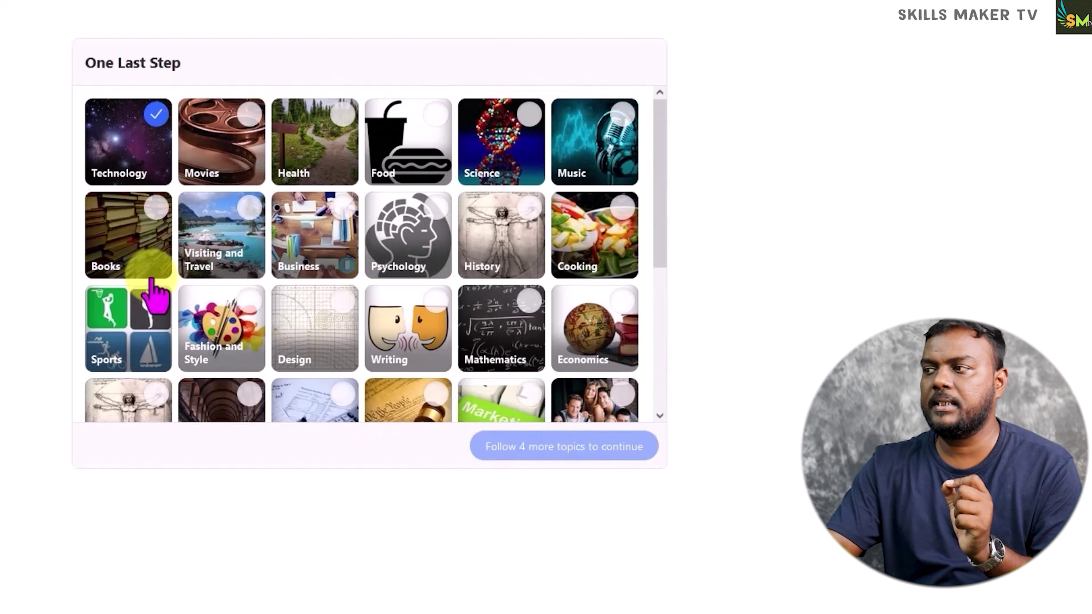
{"action": "left_click", "coordinate": [156, 244]}
{"action": "left_click", "coordinate": [219, 263]}
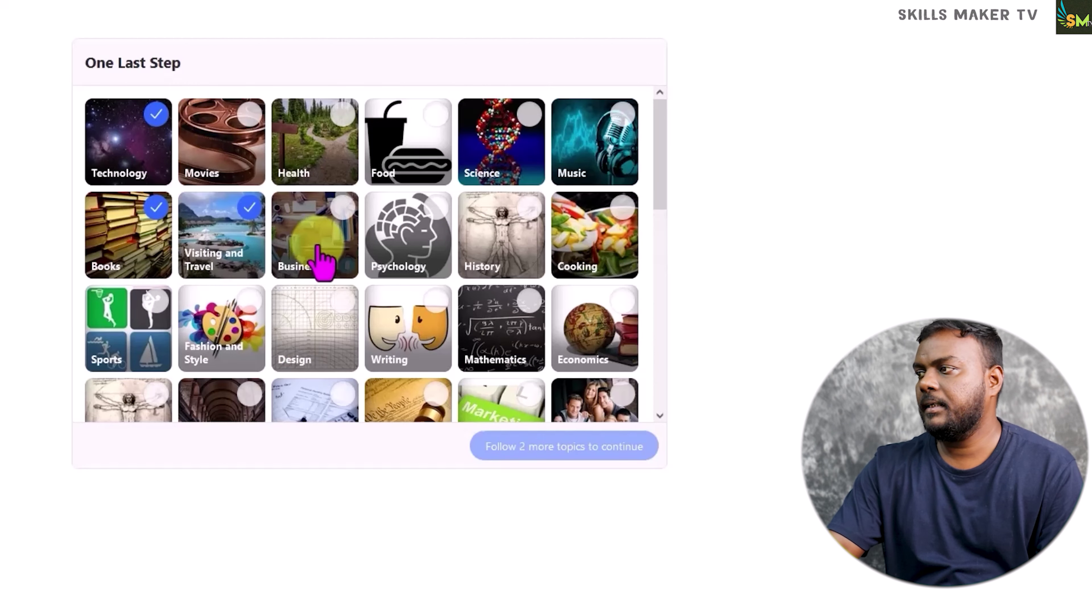
{"action": "left_click", "coordinate": [320, 258]}
{"action": "left_click", "coordinate": [419, 283]}
{"action": "left_click", "coordinate": [636, 447]}
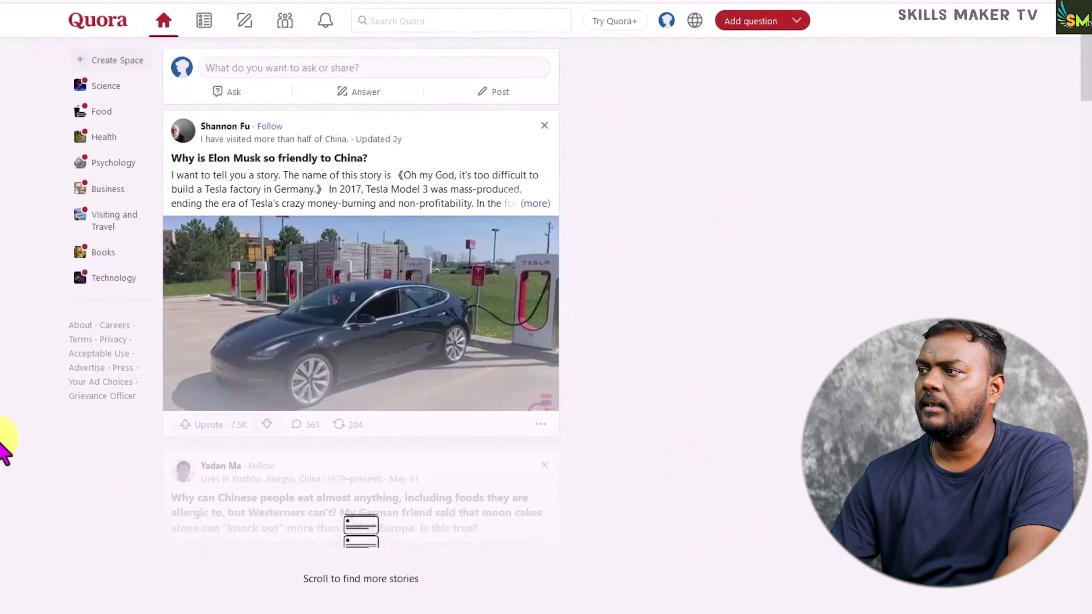
{"action": "scroll", "coordinate": [444, 456], "scroll_direction": "down", "scroll_amount": 10}
{"action": "scroll", "coordinate": [402, 463], "scroll_direction": "up", "scroll_amount": 10}
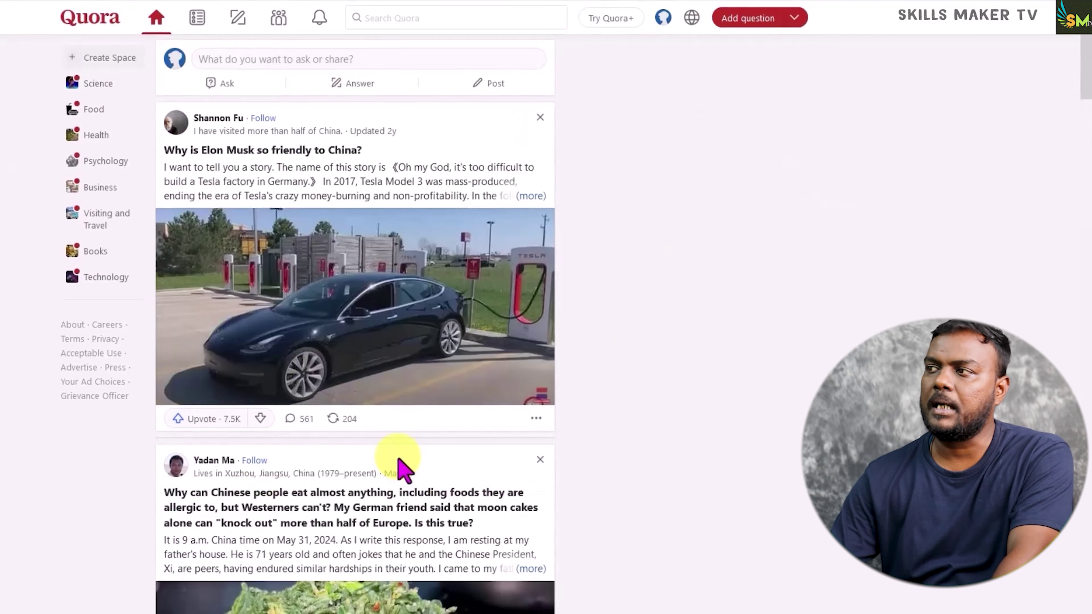
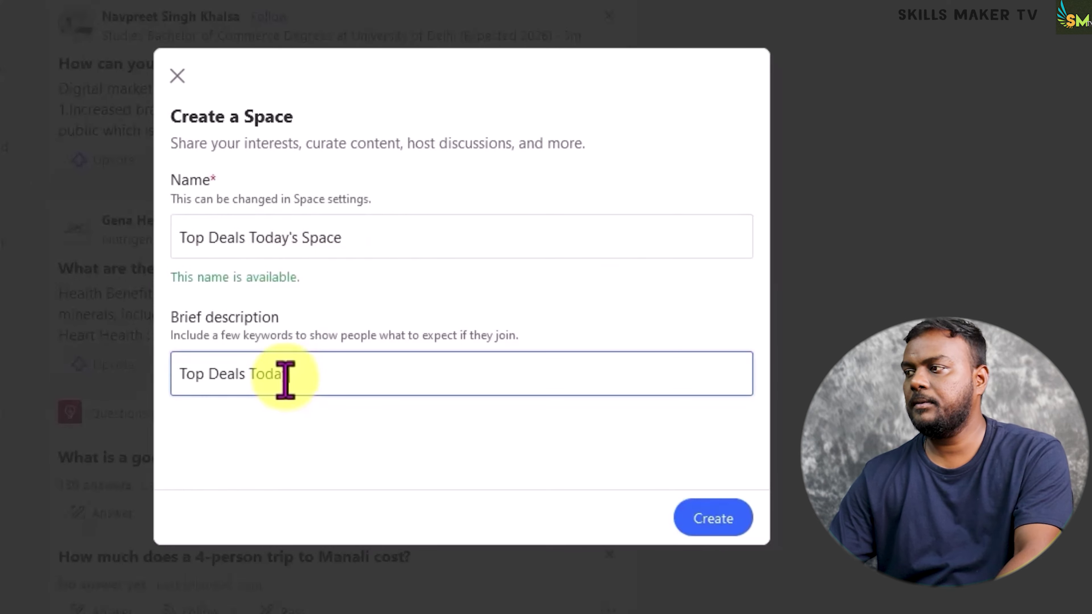
Finish the online-shopping-deals description and create the Top Deals Today's Space
{"action": "type", "text": "y"}
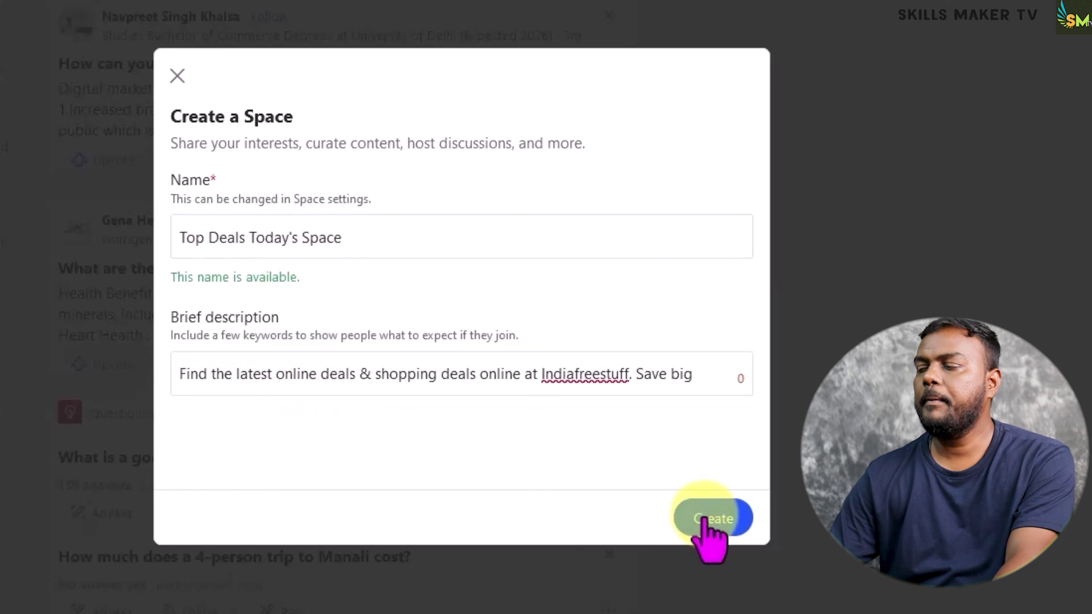
{"action": "left_click", "coordinate": [703, 519]}
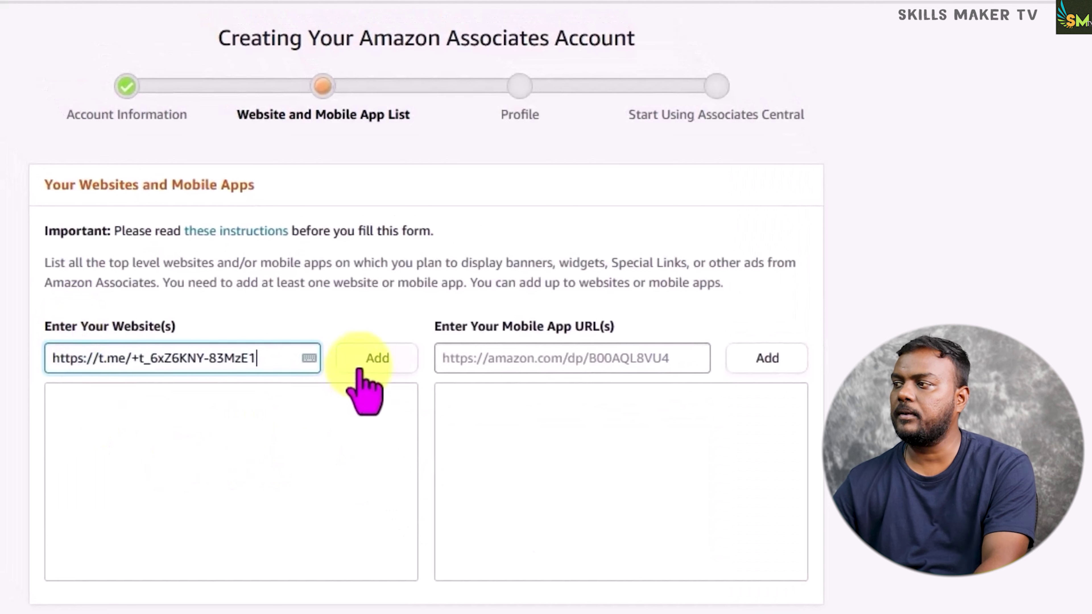
Add the Telegram channel link and topdealstodaysspace.quora.com to the Associates website list
{"action": "left_click", "coordinate": [361, 363]}
{"action": "left_click", "coordinate": [168, 360]}
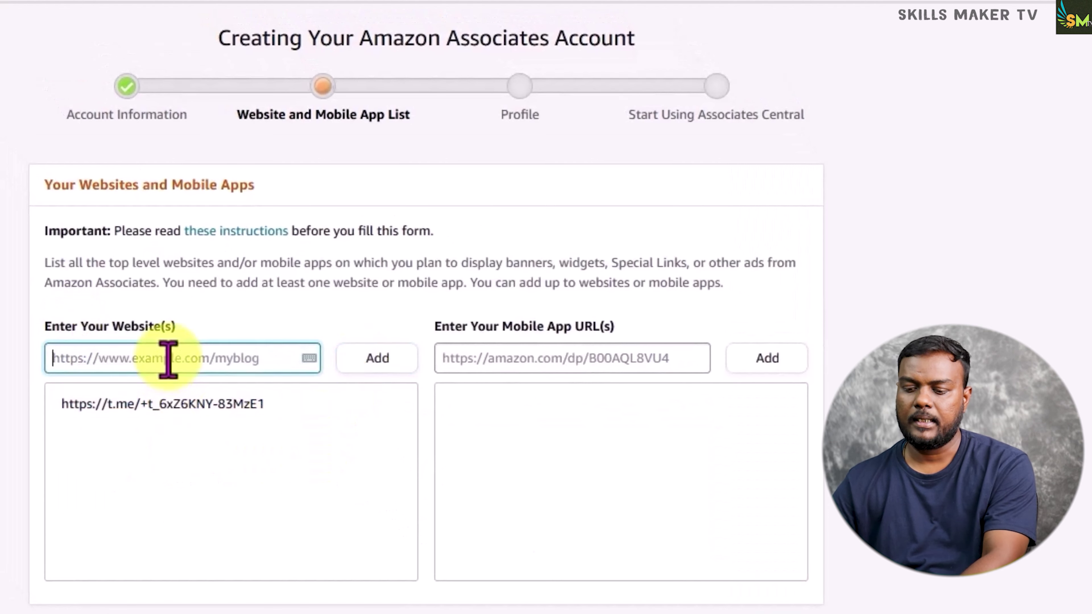
{"action": "left_click", "coordinate": [370, 363]}
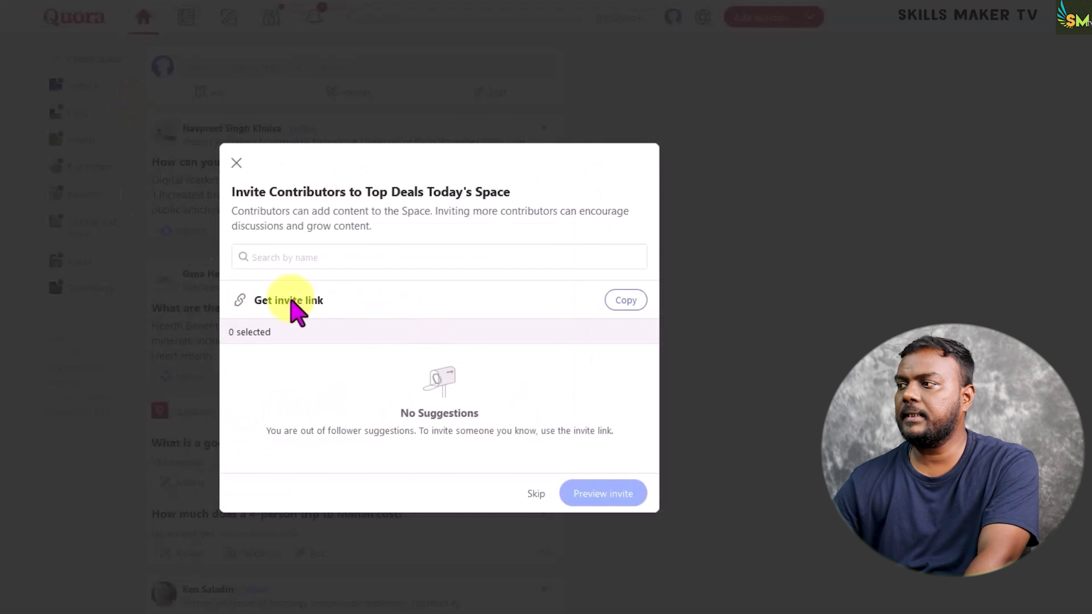
Skip inviting contributors, open the Space page, and close its credential editor without saving
{"action": "left_click", "coordinate": [536, 493]}
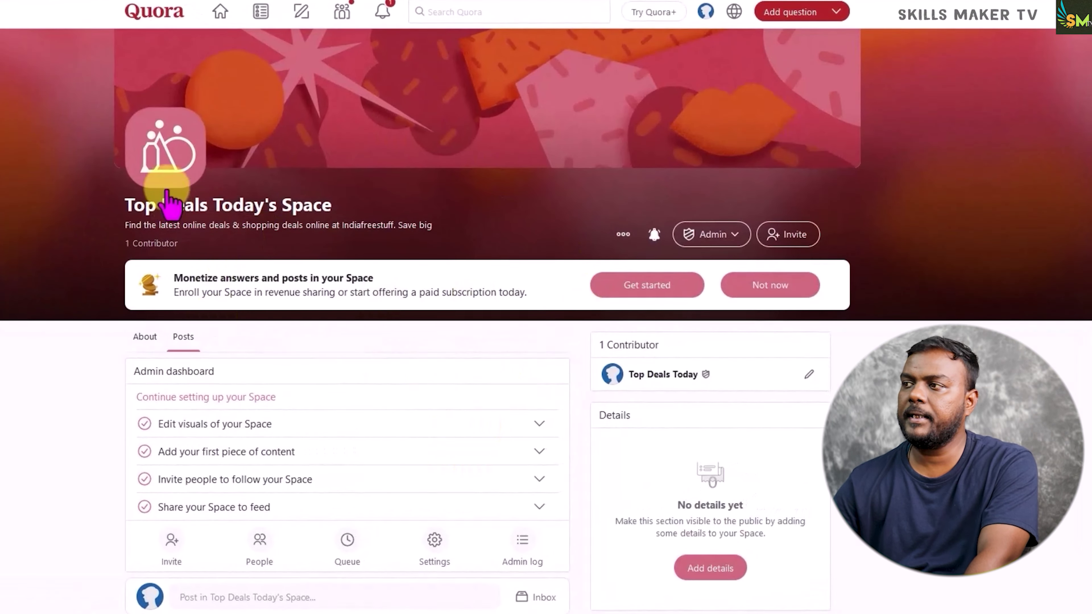
{"action": "left_click", "coordinate": [176, 157]}
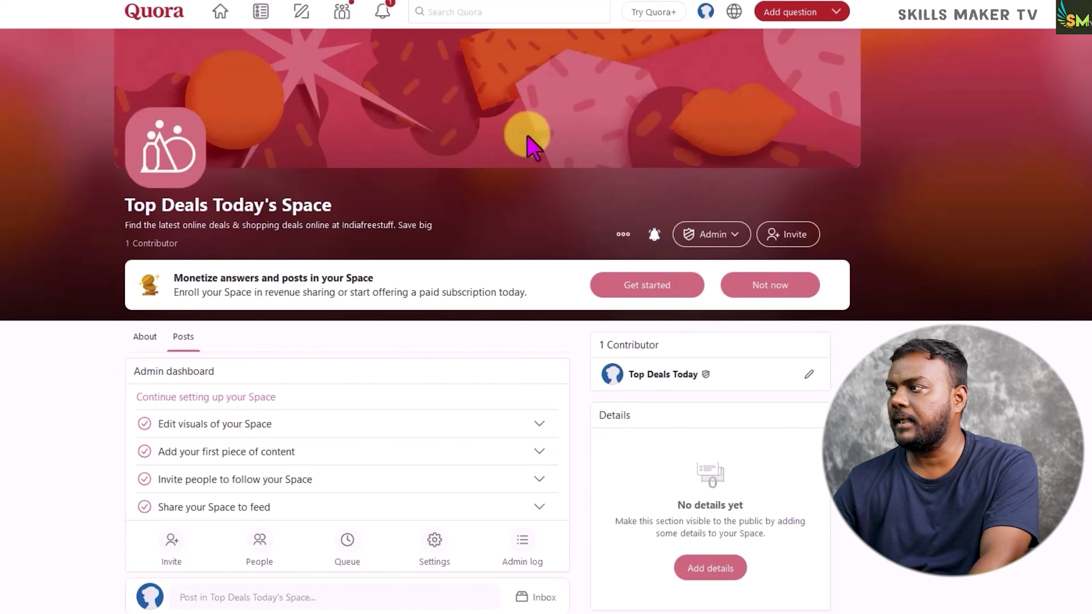
{"action": "left_click", "coordinate": [622, 235]}
{"action": "left_click", "coordinate": [600, 181]}
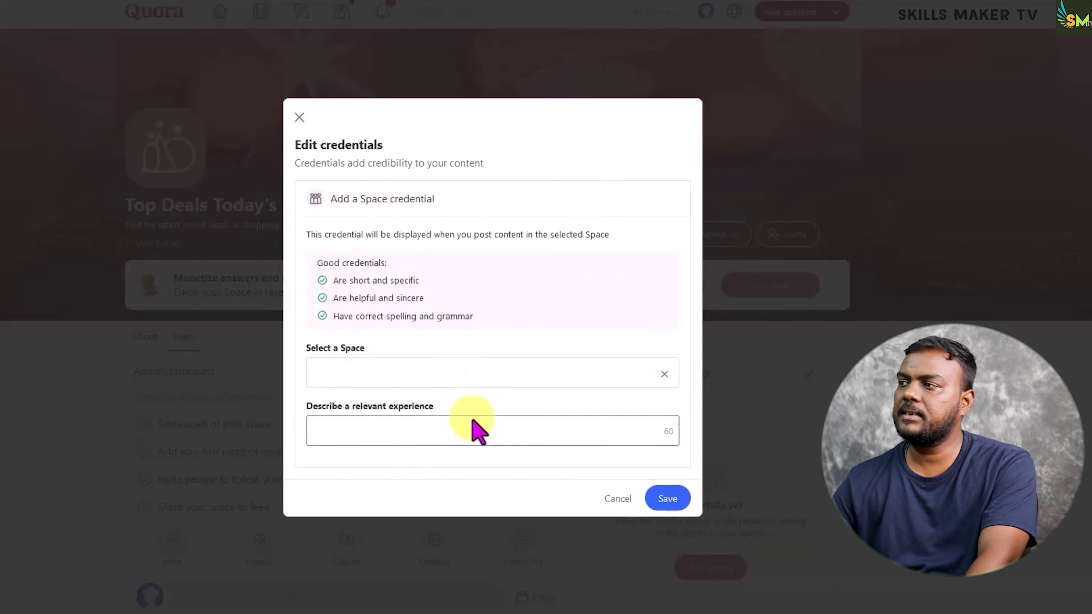
{"action": "left_click", "coordinate": [299, 119]}
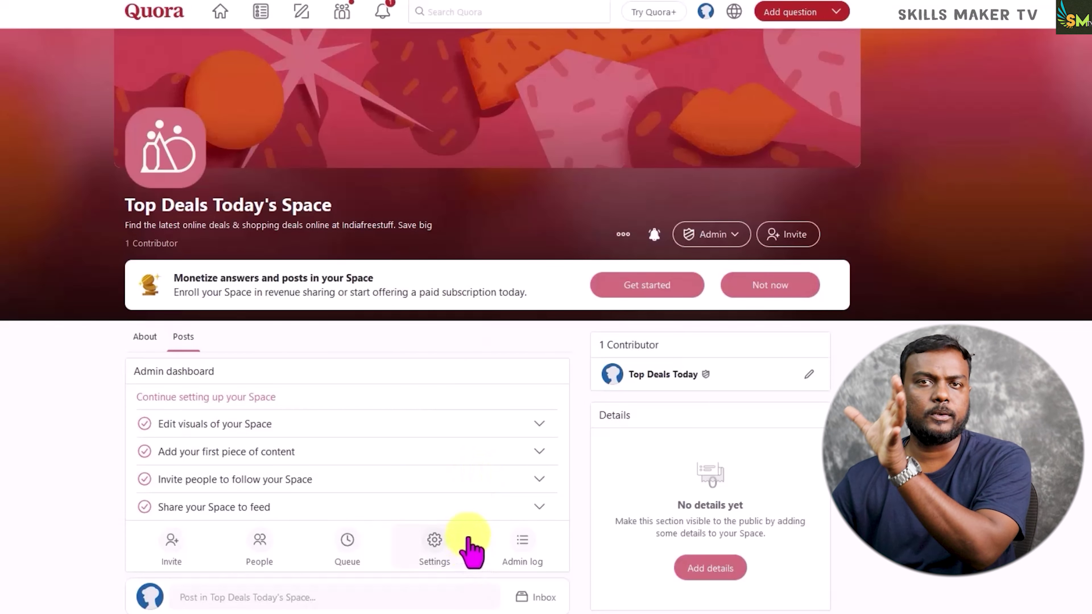
Start a new post in Top Deals Today's Space
{"action": "scroll", "coordinate": [451, 494], "scroll_direction": "down", "scroll_amount": 2}
{"action": "scroll", "coordinate": [450, 492], "scroll_direction": "down", "scroll_amount": 1}
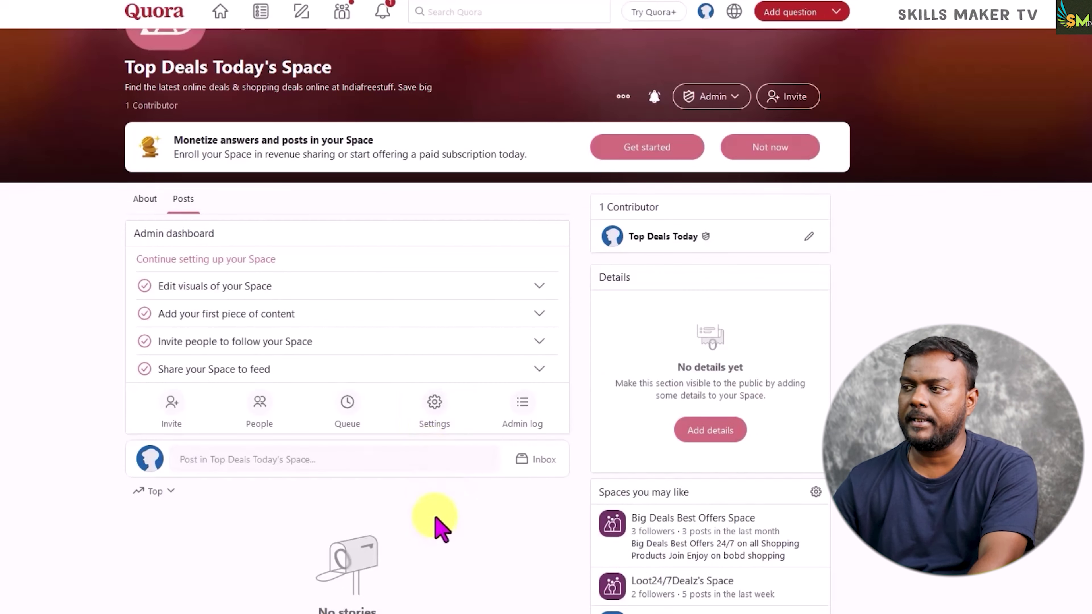
{"action": "scroll", "coordinate": [440, 529], "scroll_direction": "down", "scroll_amount": 2}
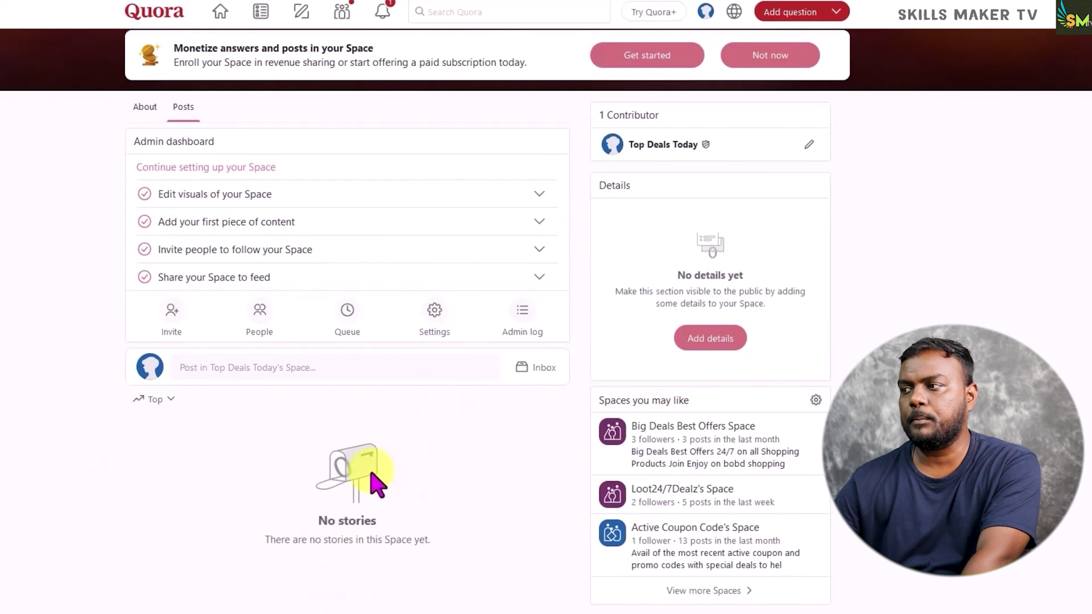
{"action": "left_click", "coordinate": [241, 371]}
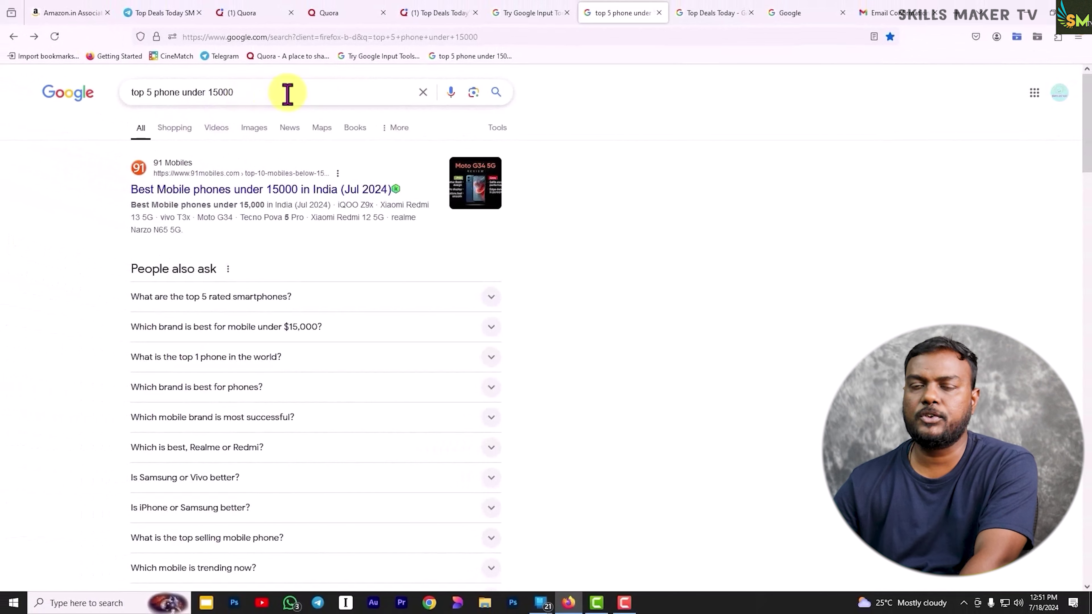
Expand Google's 'top 5 rated smartphones' answer and copy its Top Picks list
{"action": "scroll", "coordinate": [255, 233], "scroll_direction": "down", "scroll_amount": 3}
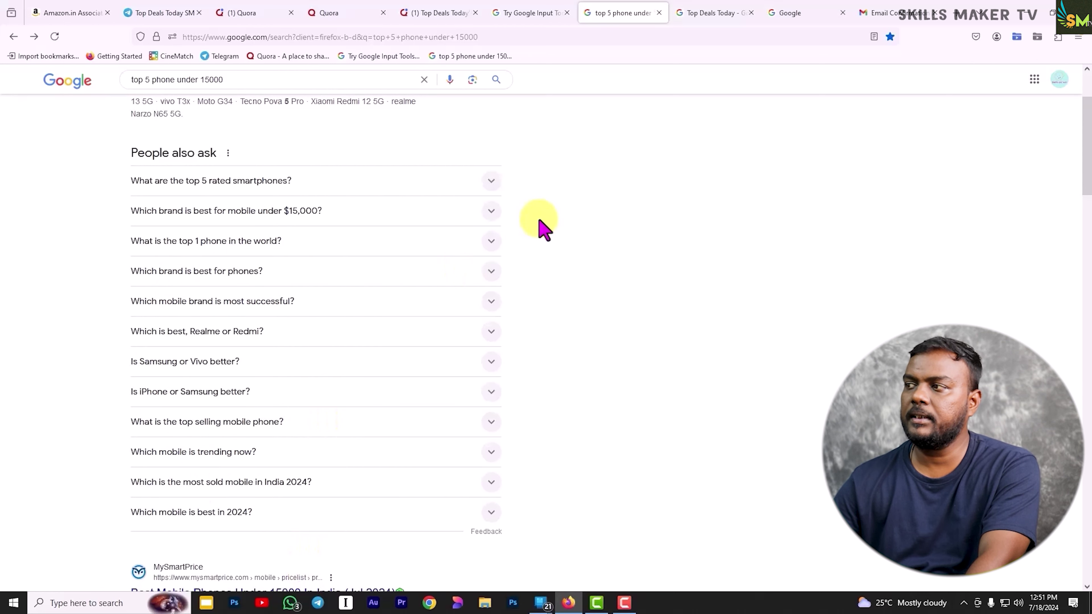
{"action": "left_click", "coordinate": [492, 183]}
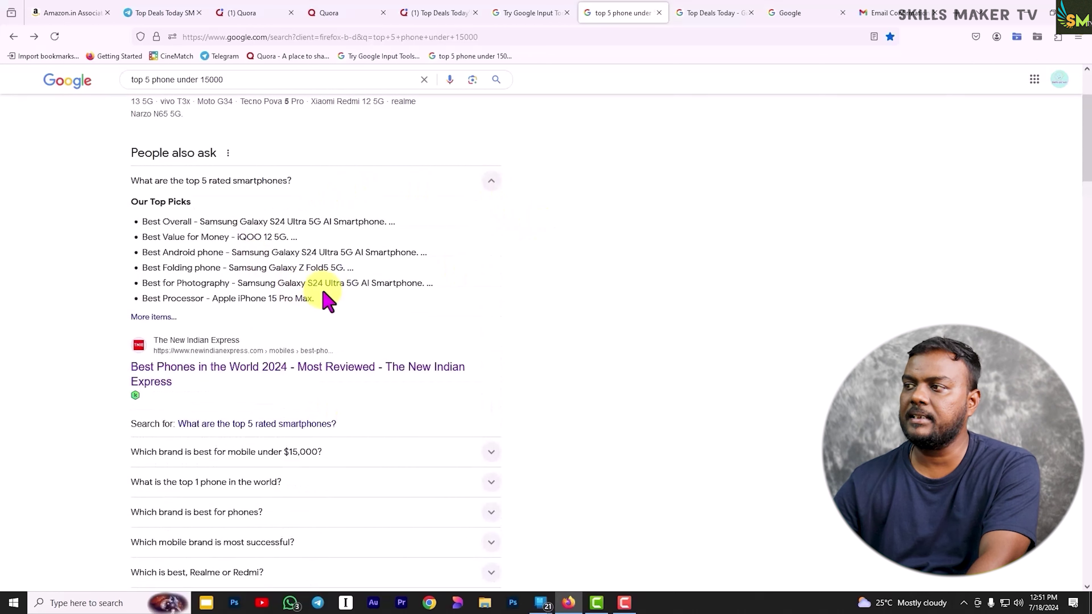
{"action": "left_click_drag", "start_coordinate": [318, 302], "coordinate": [133, 179]}
{"action": "right_click", "coordinate": [164, 177]}
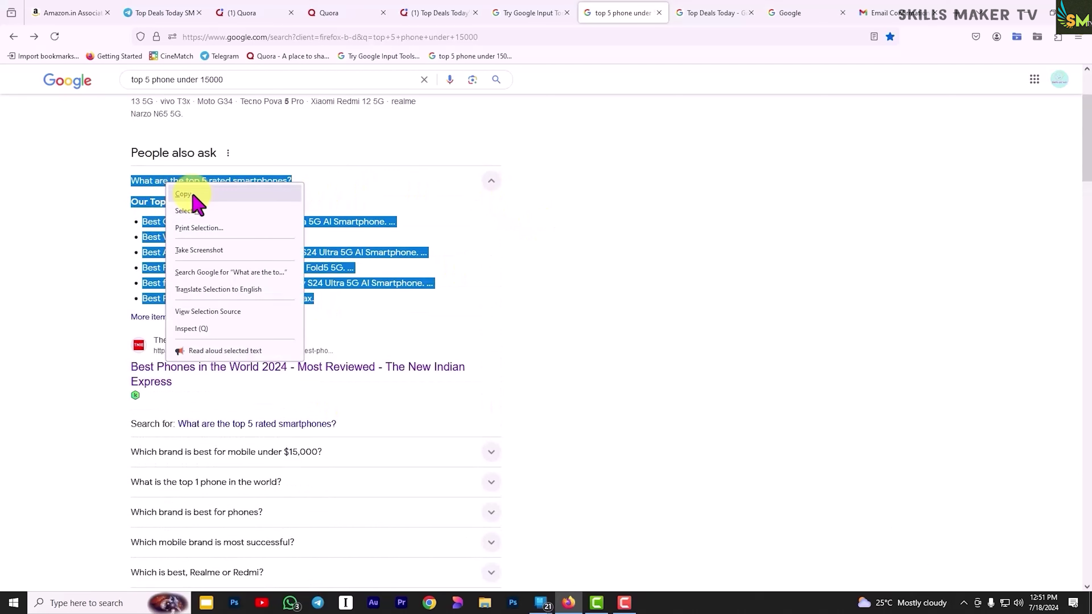
{"action": "left_click", "coordinate": [195, 194]}
Paste the smartphone list into Google Input Tools over the old text and select it all
{"action": "left_click", "coordinate": [533, 13]}
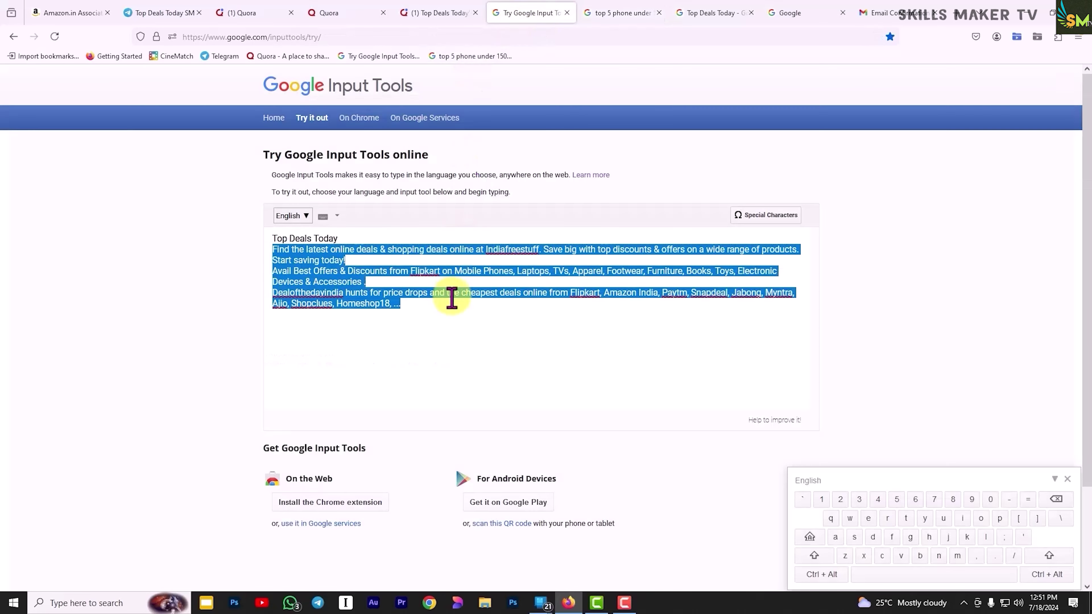
{"action": "key", "text": "ctrl+v"}
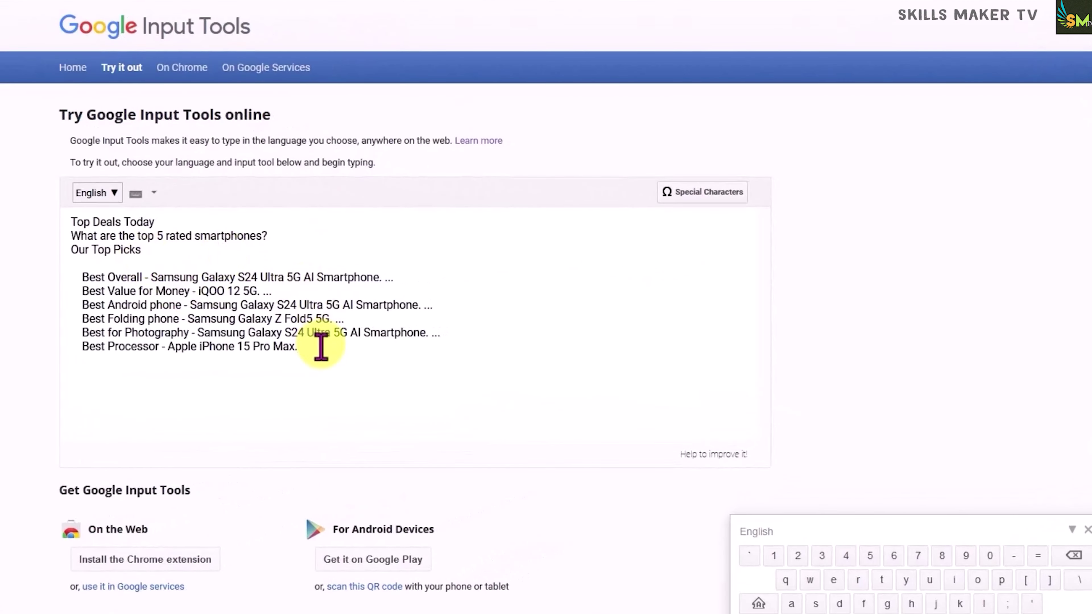
{"action": "left_click_drag", "start_coordinate": [321, 346], "coordinate": [67, 225]}
{"action": "scroll", "coordinate": [254, 279], "scroll_direction": "down", "scroll_amount": 1}
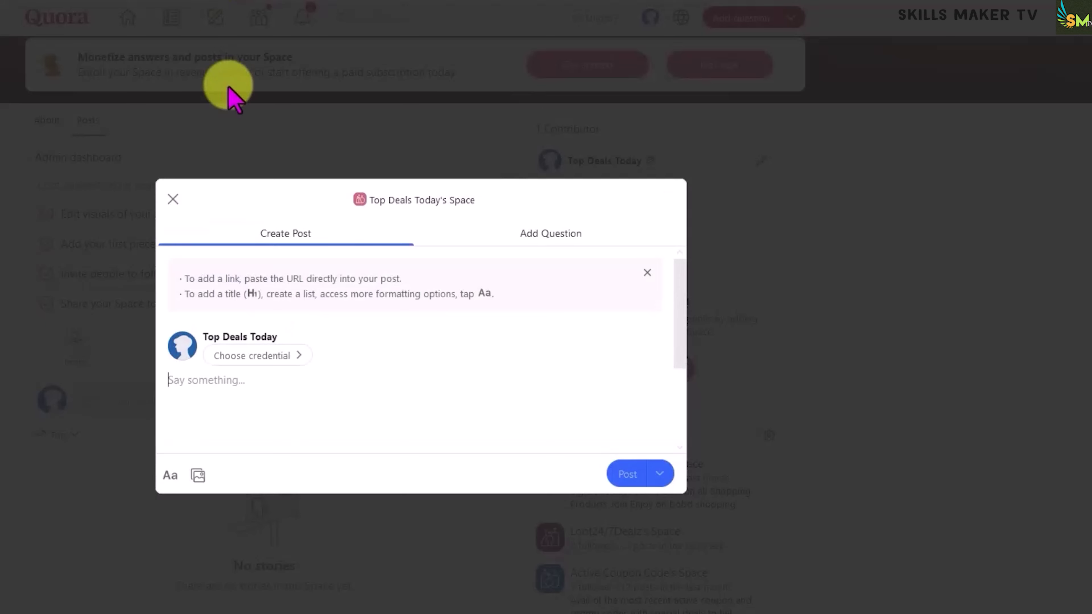
Paste the smartphone Top Picks list into the Space post draft
{"action": "key", "text": "ctrl+v"}
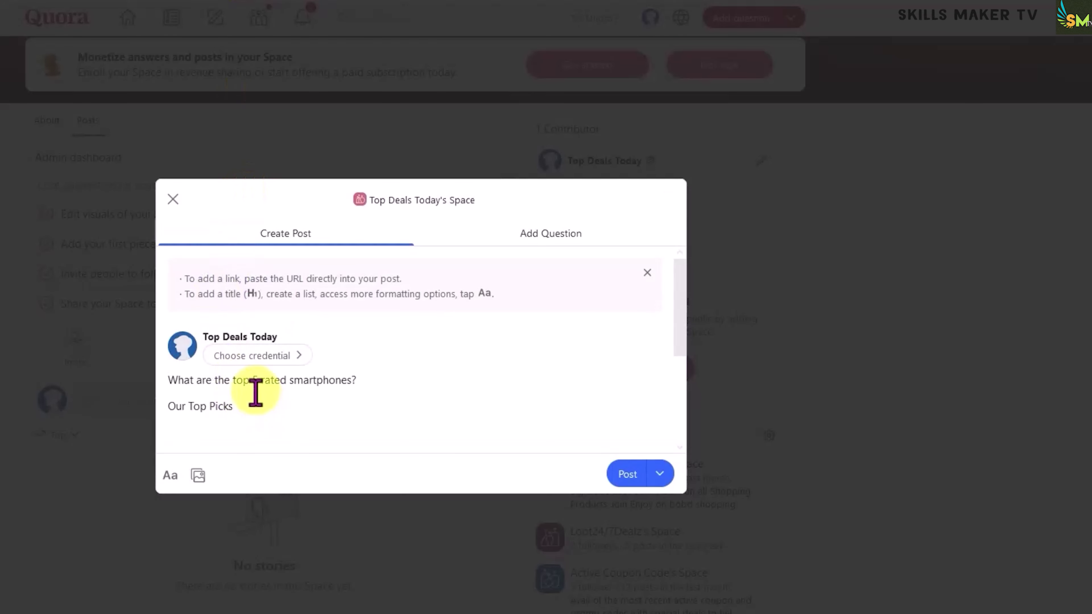
{"action": "scroll", "coordinate": [272, 404], "scroll_direction": "down", "scroll_amount": 3}
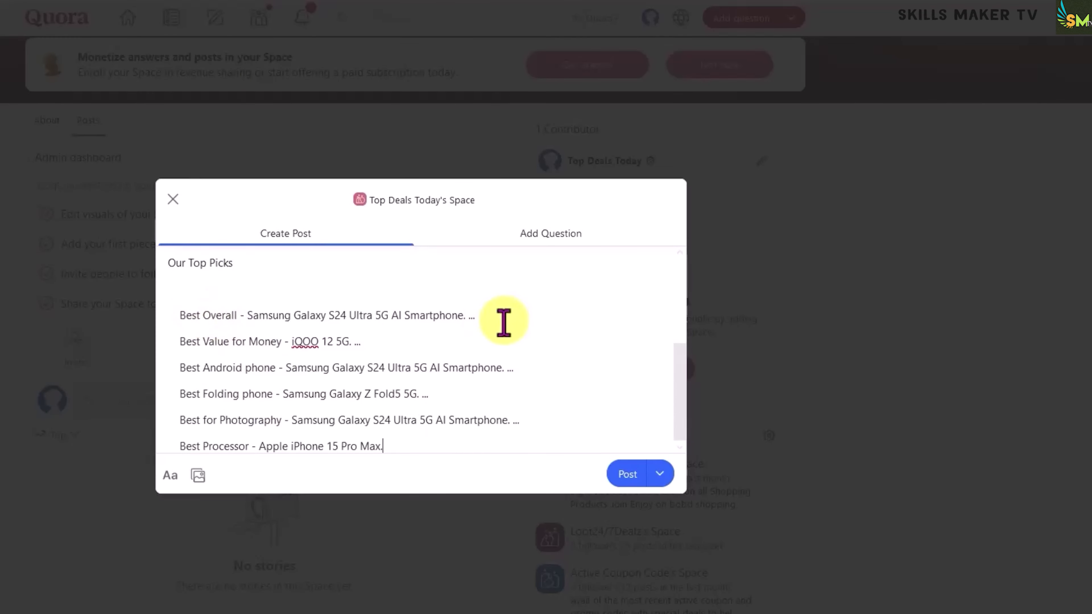
{"action": "scroll", "coordinate": [315, 337], "scroll_direction": "up", "scroll_amount": 2}
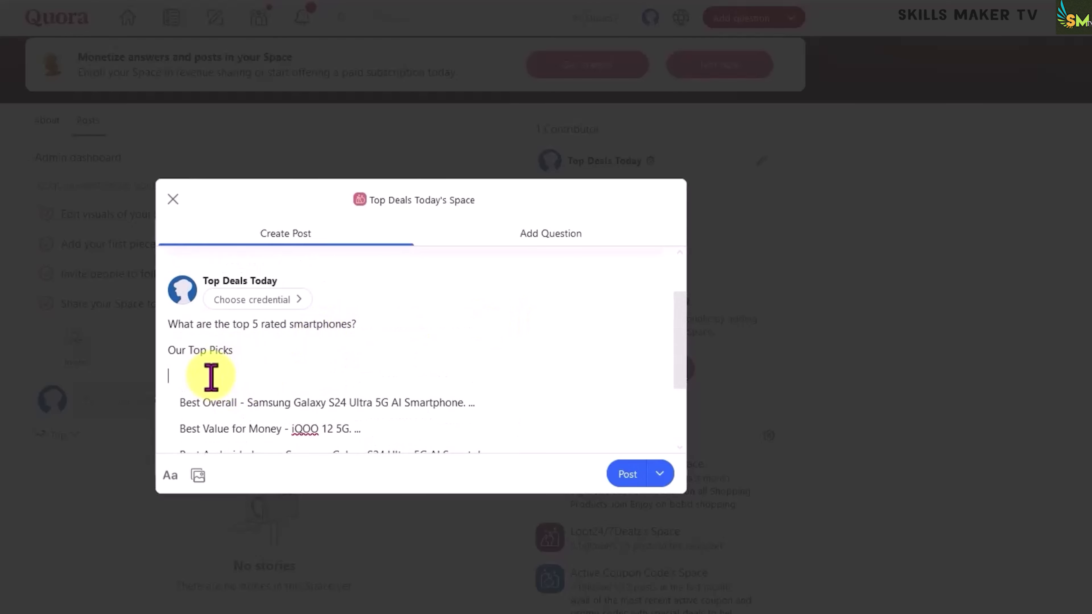
{"action": "scroll", "coordinate": [302, 382], "scroll_direction": "down", "scroll_amount": 2}
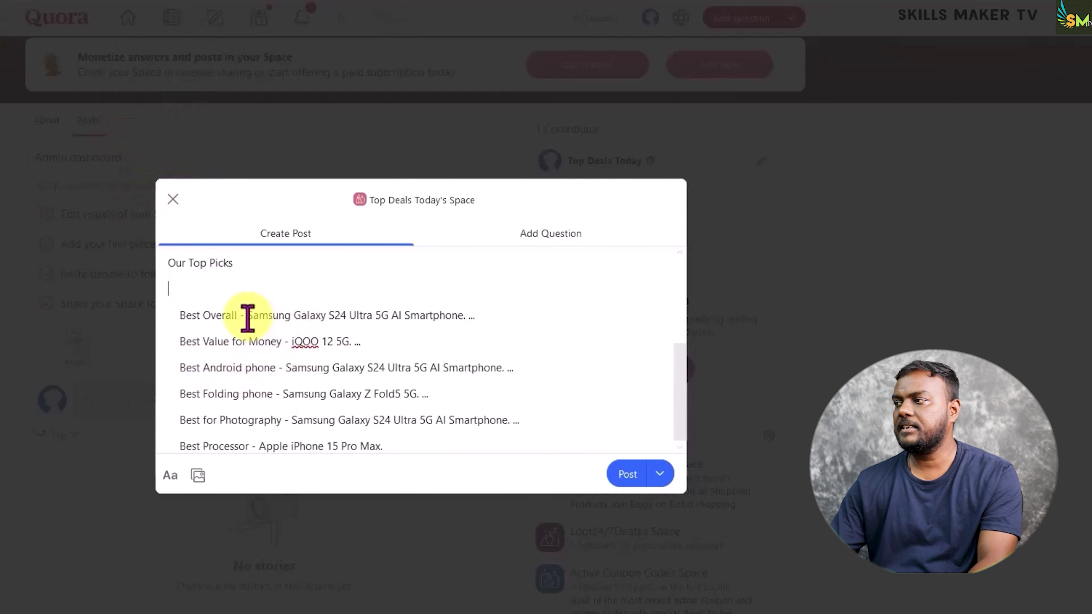
Copy the phone name 'Samsung Galaxy S24' from the draft
{"action": "left_click_drag", "start_coordinate": [247, 317], "coordinate": [337, 318]}
{"action": "right_click", "coordinate": [332, 317]}
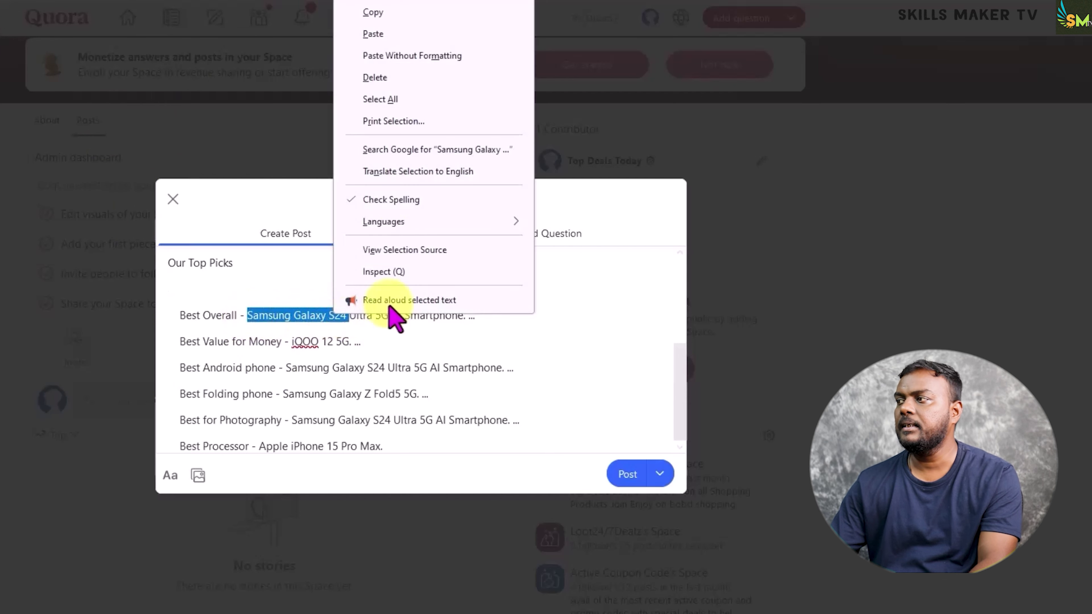
{"action": "left_click", "coordinate": [378, 18]}
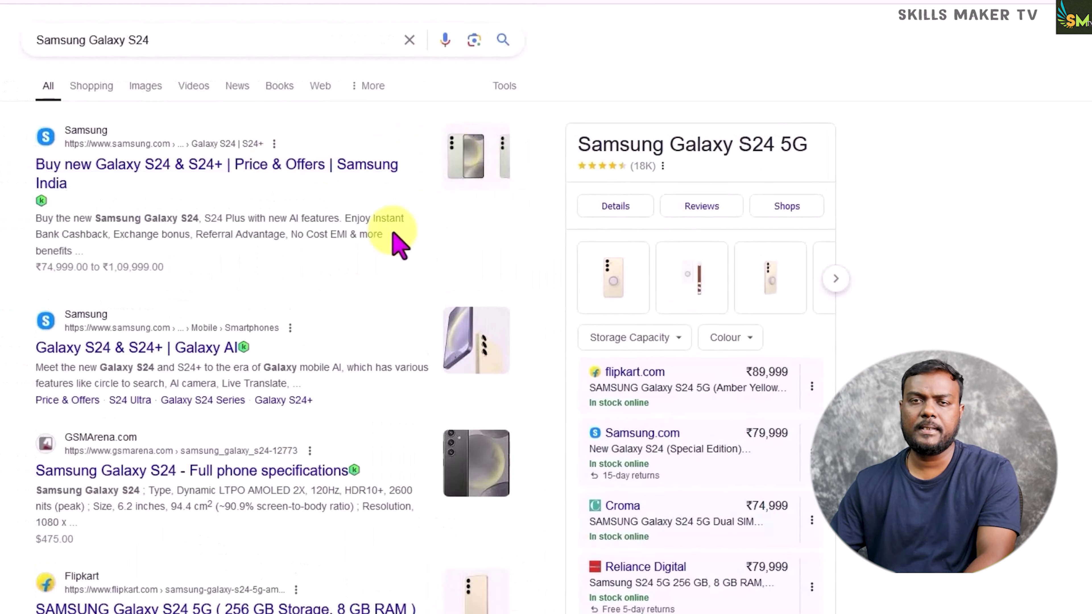
Open Samsung.com's 'Buy new Galaxy S24 & S24+' page, listing the phone at ₹74999.00
{"action": "left_click", "coordinate": [317, 322]}
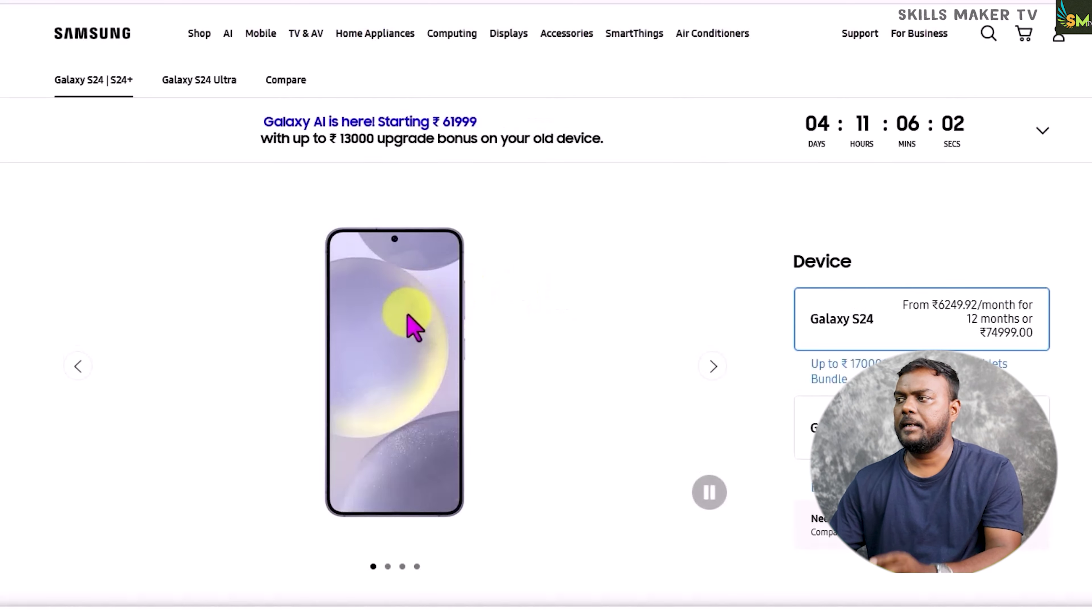
{"action": "right_click", "coordinate": [388, 337]}
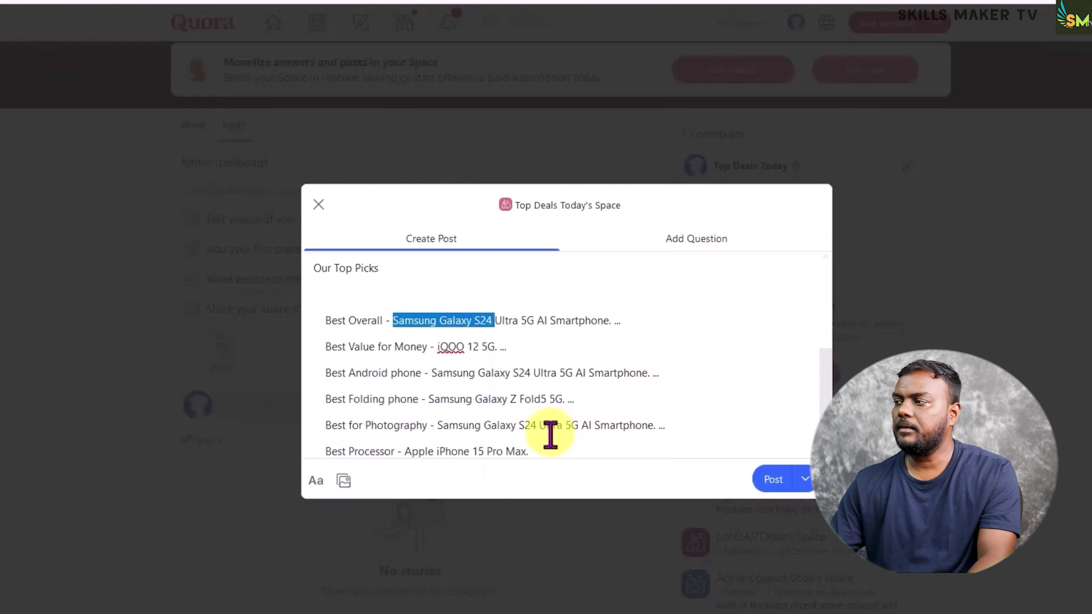
Remove the indent and blank line before 'Best Overall' in the post draft
{"action": "left_click", "coordinate": [547, 425]}
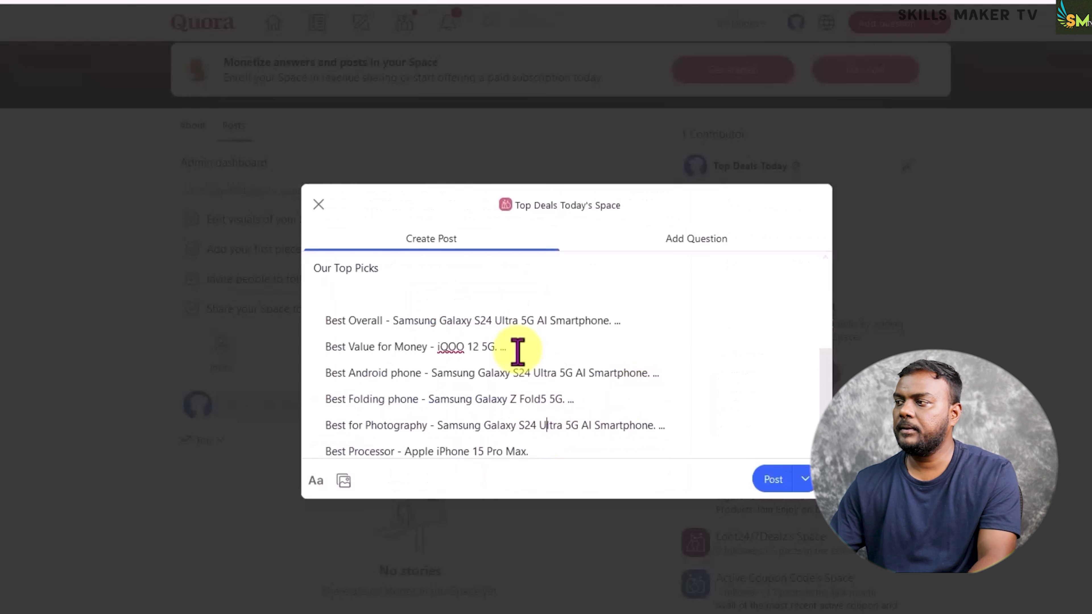
{"action": "scroll", "coordinate": [460, 395], "scroll_direction": "up", "scroll_amount": 4}
{"action": "scroll", "coordinate": [461, 395], "scroll_direction": "down", "scroll_amount": 1}
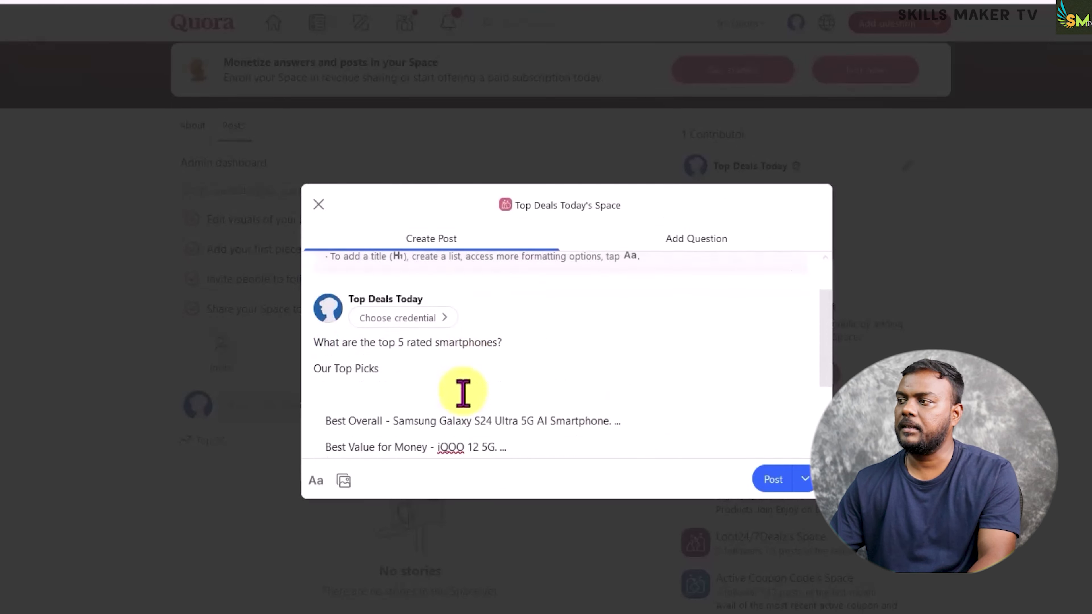
{"action": "scroll", "coordinate": [461, 391], "scroll_direction": "down", "scroll_amount": 2}
{"action": "scroll", "coordinate": [473, 378], "scroll_direction": "up", "scroll_amount": 2}
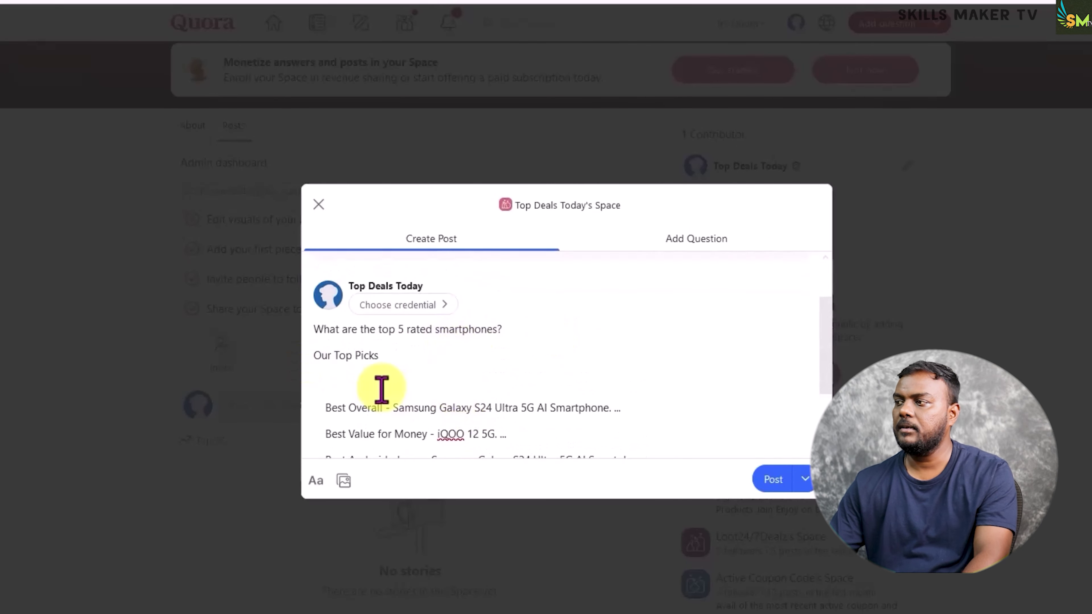
{"action": "left_click", "coordinate": [329, 408]}
{"action": "key", "text": "BackSpace"}
{"action": "scroll", "coordinate": [332, 411], "scroll_direction": "down", "scroll_amount": 1}
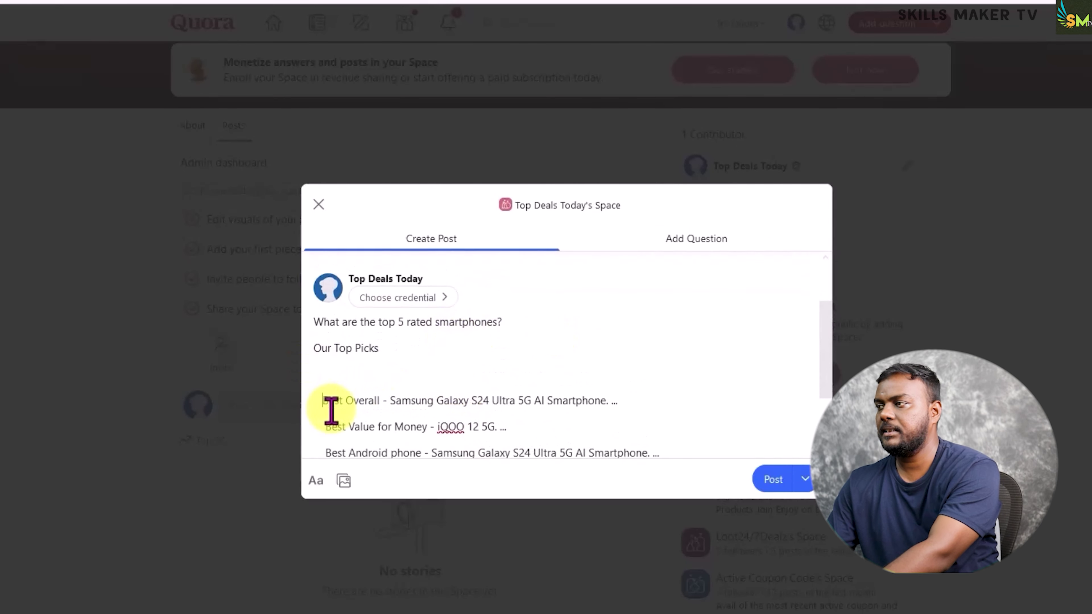
{"action": "key", "text": "BackSpace"}
{"action": "key", "text": "BackSpace"}
{"action": "key", "text": "BackSpace"}
{"action": "key", "text": "BackSpace"}
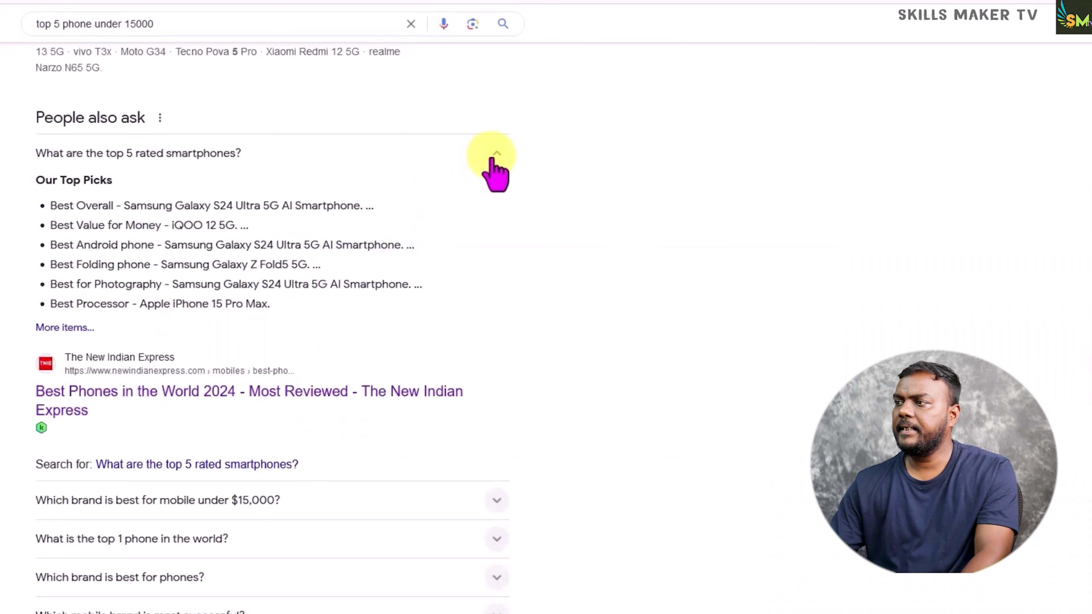
Review Google's top-rated and most-sold-mobile-2024 answers, then place the cursor after 'Best Overall'
{"action": "left_click", "coordinate": [496, 154]}
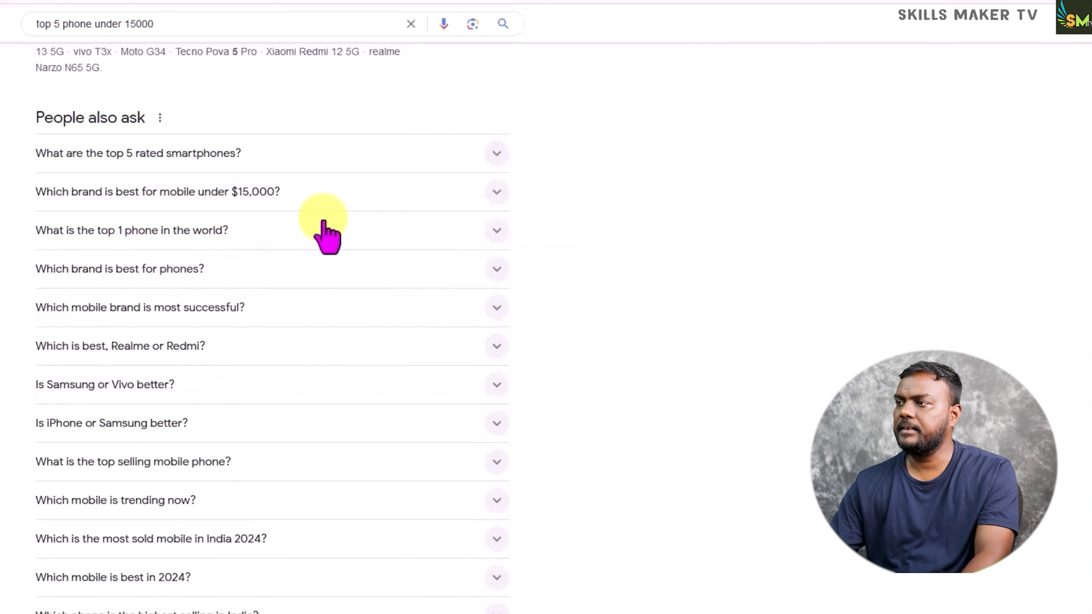
{"action": "scroll", "coordinate": [292, 317], "scroll_direction": "down", "scroll_amount": 6}
{"action": "scroll", "coordinate": [313, 413], "scroll_direction": "up", "scroll_amount": 2}
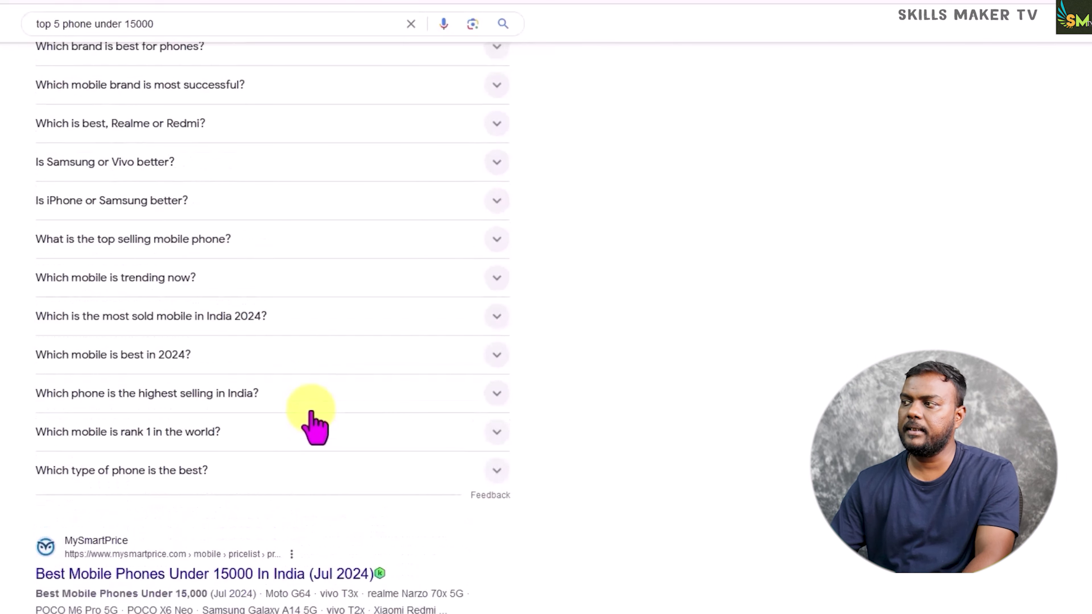
{"action": "left_click", "coordinate": [499, 319]}
{"action": "left_click", "coordinate": [349, 330]}
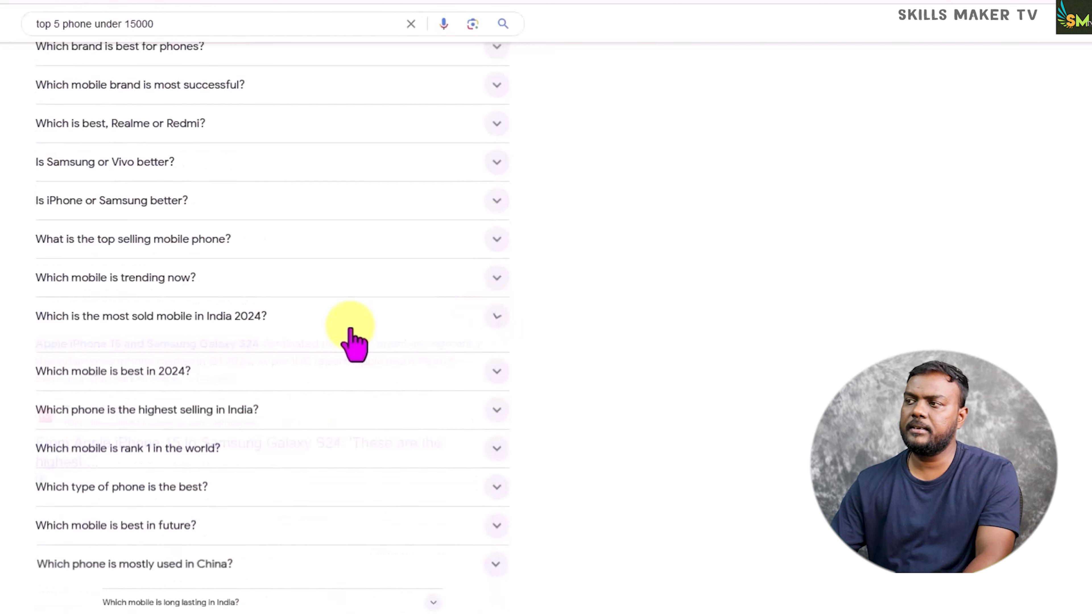
{"action": "scroll", "coordinate": [431, 419], "scroll_direction": "up", "scroll_amount": 10}
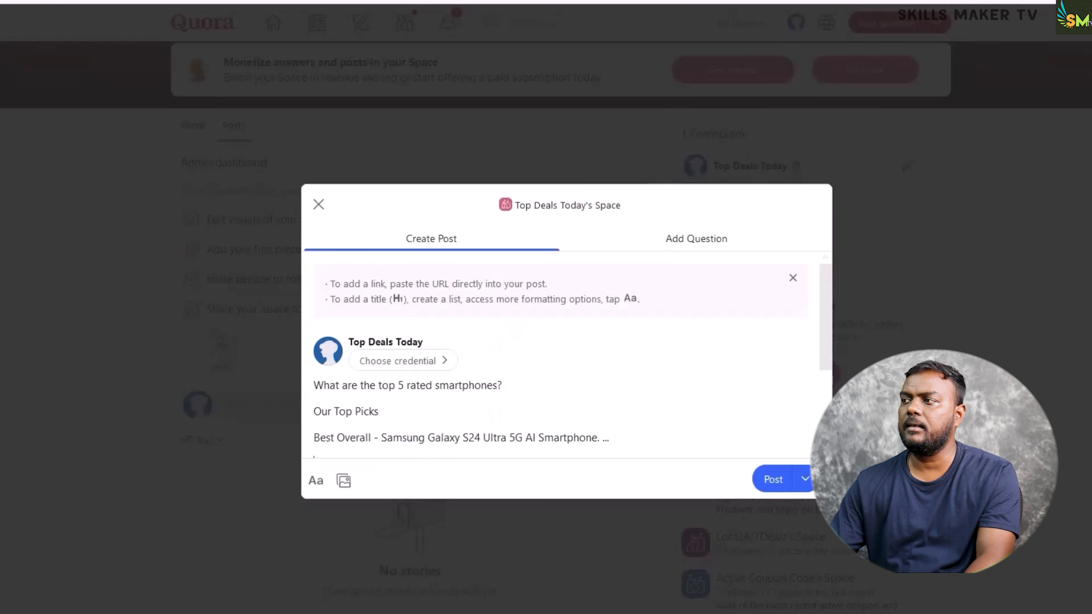
{"action": "scroll", "coordinate": [541, 378], "scroll_direction": "down", "scroll_amount": 3}
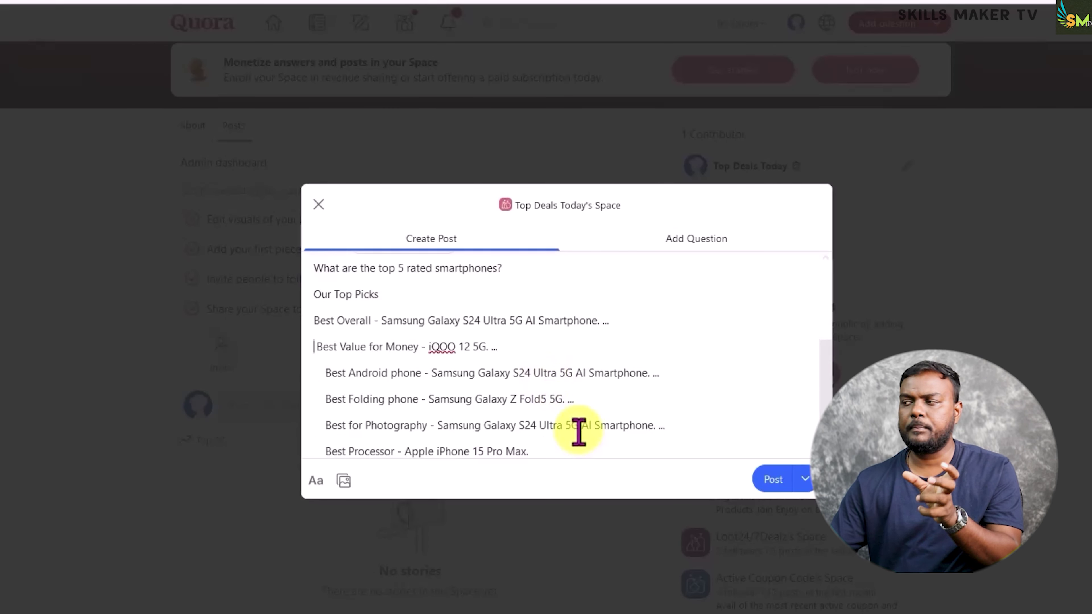
{"action": "left_click", "coordinate": [666, 323]}
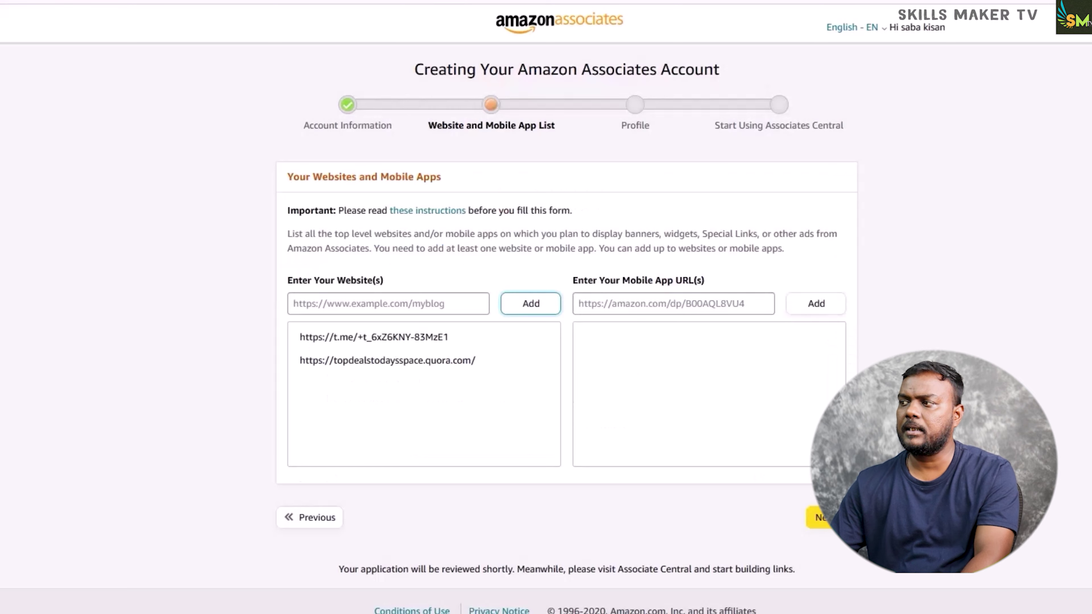
Click Next on the Website and Mobile App List to reach the Profile step
{"action": "left_click", "coordinate": [826, 529]}
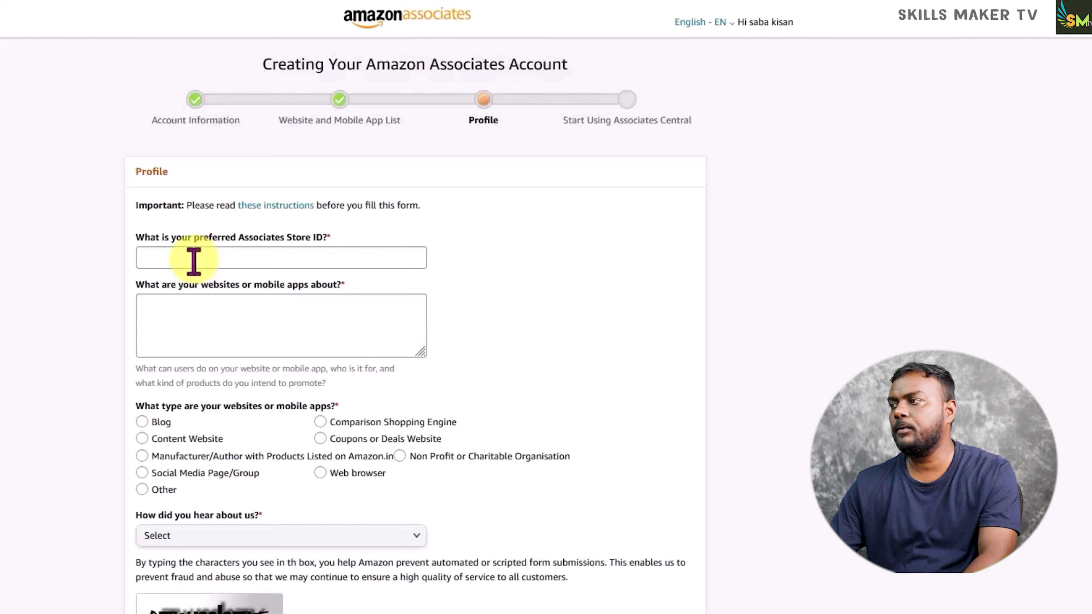
Paste the online-deals site description into the profile's websites-about box
{"action": "left_click", "coordinate": [194, 261]}
{"action": "left_click", "coordinate": [191, 319]}
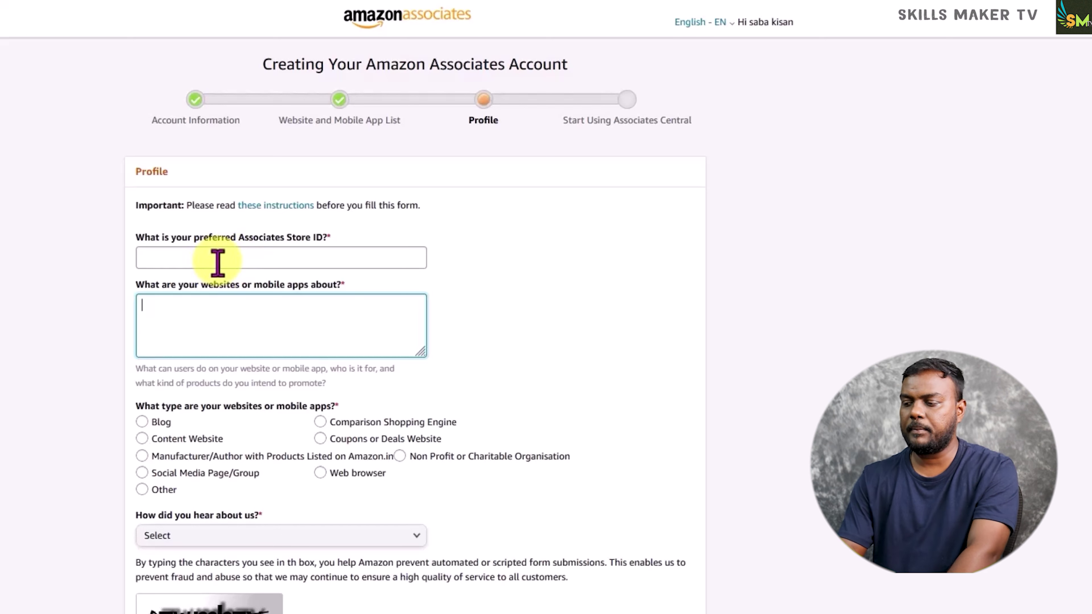
{"action": "left_click", "coordinate": [200, 323]}
{"action": "type", "text": "Find the latest online deals & shopping deals online at Indiafreestuff. Save big with top discounts & offers on a wide range of products. Start saving today!"}
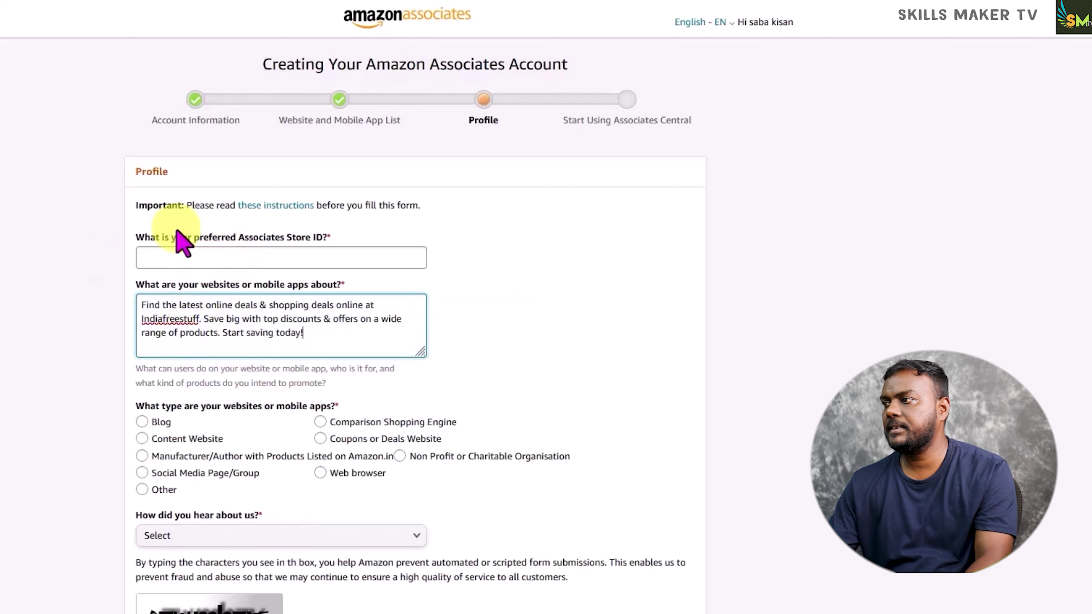
Enter 'Top Deals Today' as the preferred Associates Store ID
{"action": "left_click", "coordinate": [167, 253]}
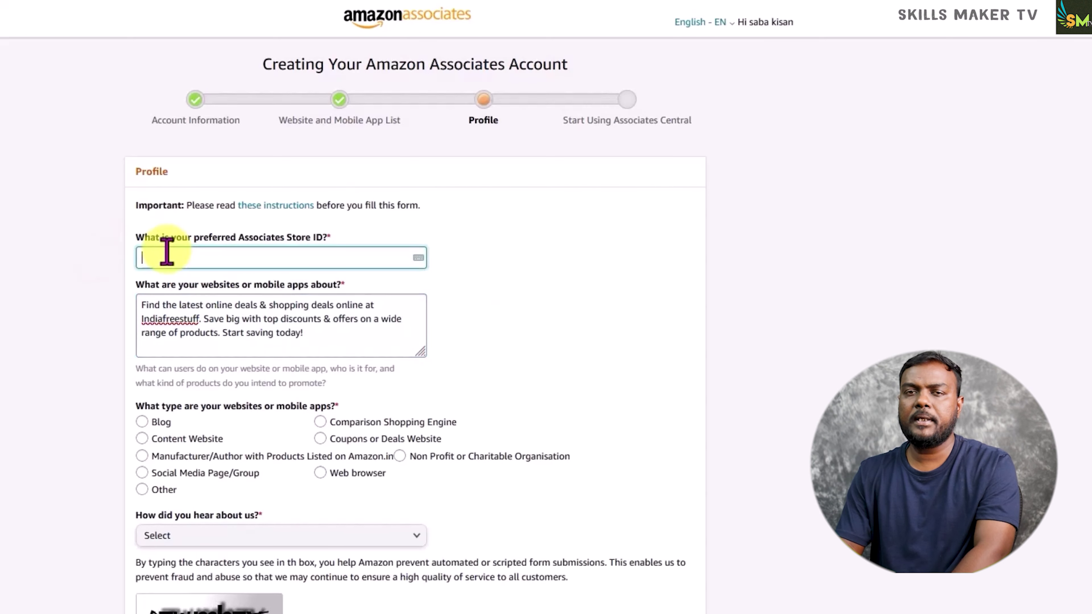
{"action": "type", "text": "Top Deals Today"}
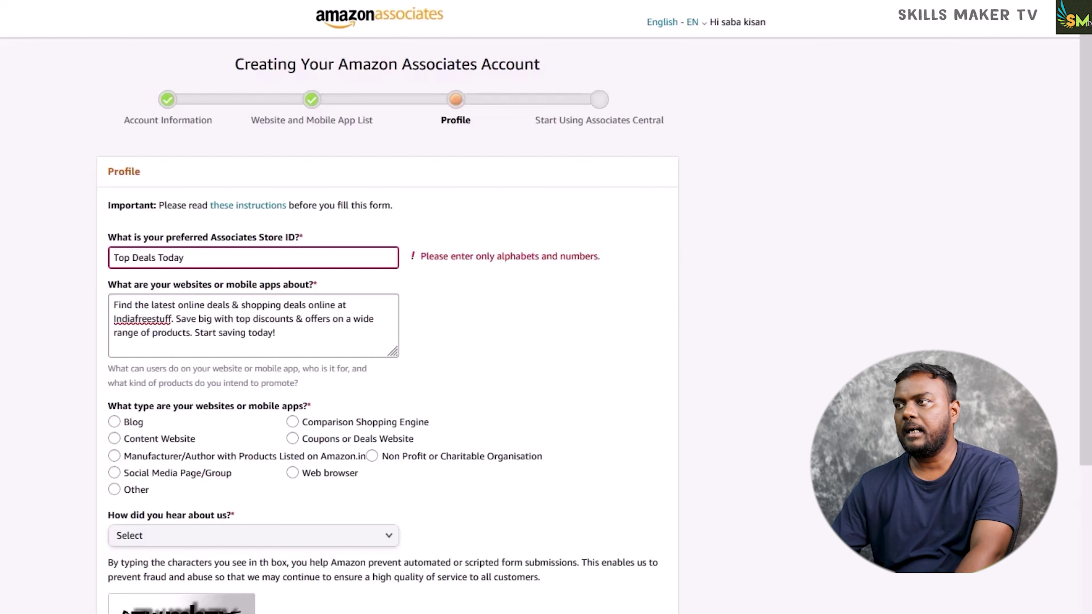
{"action": "scroll", "coordinate": [9, 529], "scroll_direction": "down", "scroll_amount": 5}
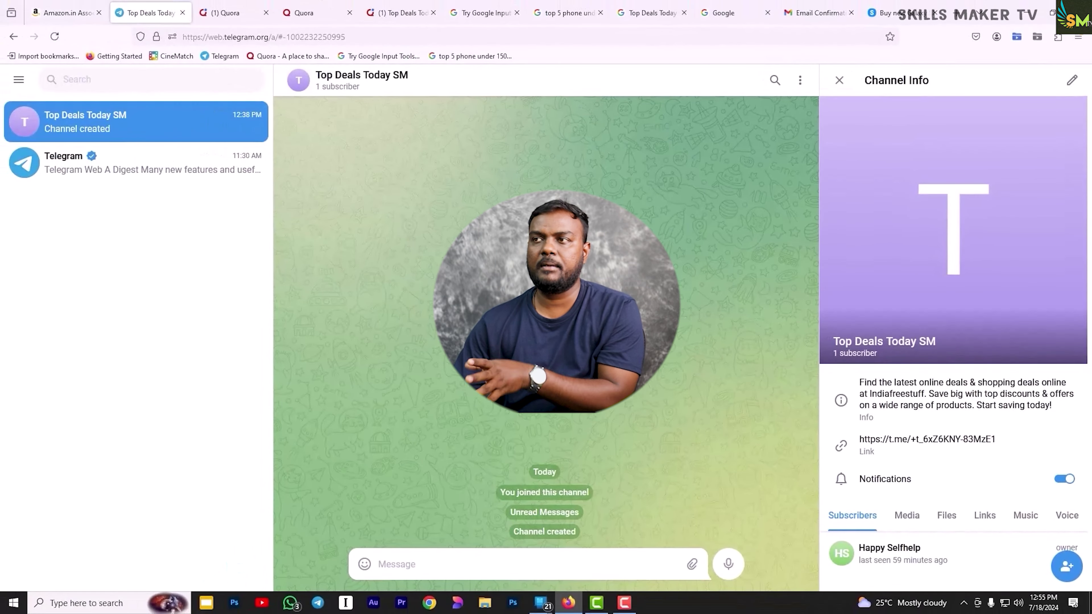
Close the extra Quora feed tab and return to the Space's smartphone post draft
{"action": "left_click", "coordinate": [228, 19]}
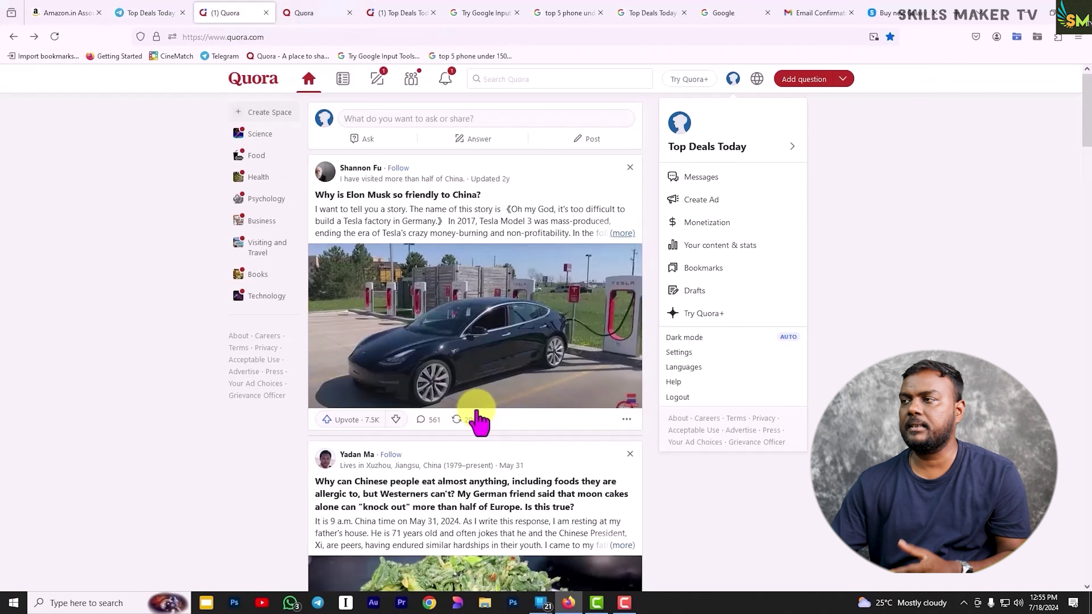
{"action": "left_click", "coordinate": [302, 16]}
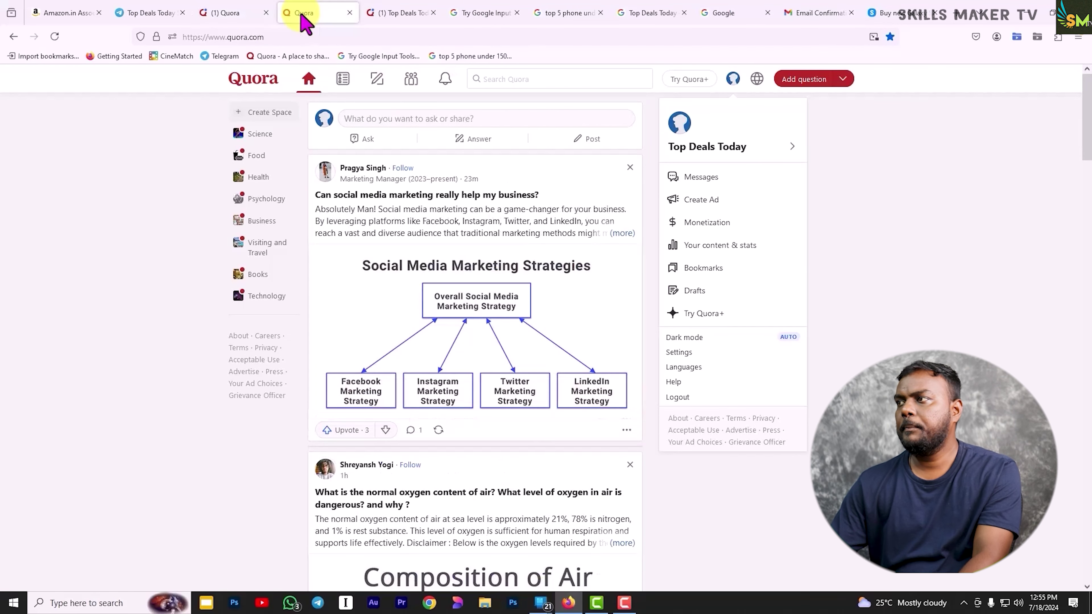
{"action": "left_click", "coordinate": [350, 13]}
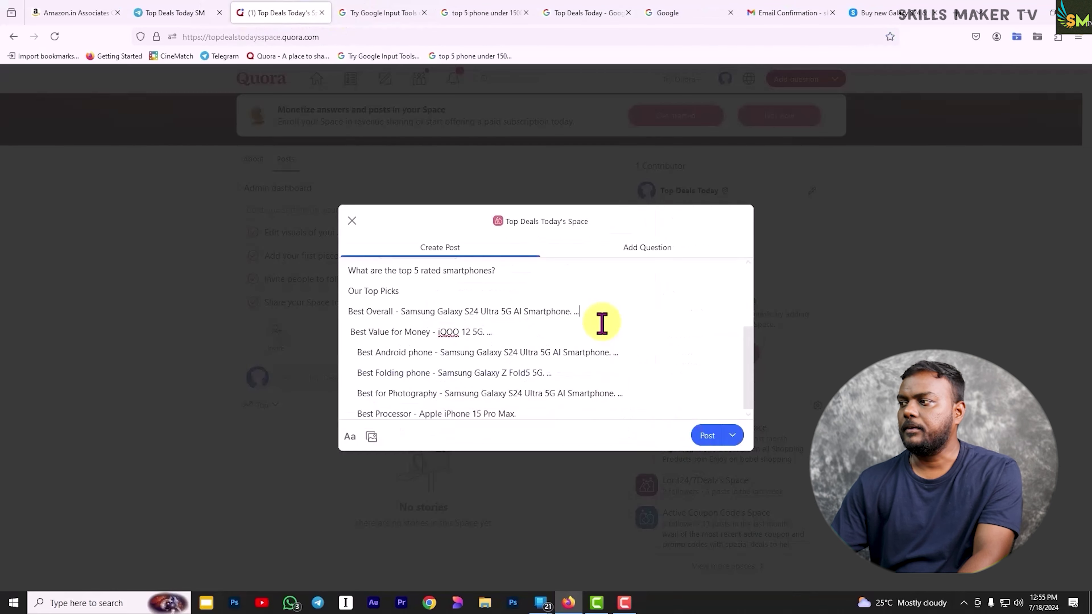
{"action": "scroll", "coordinate": [587, 366], "scroll_direction": "up", "scroll_amount": 3}
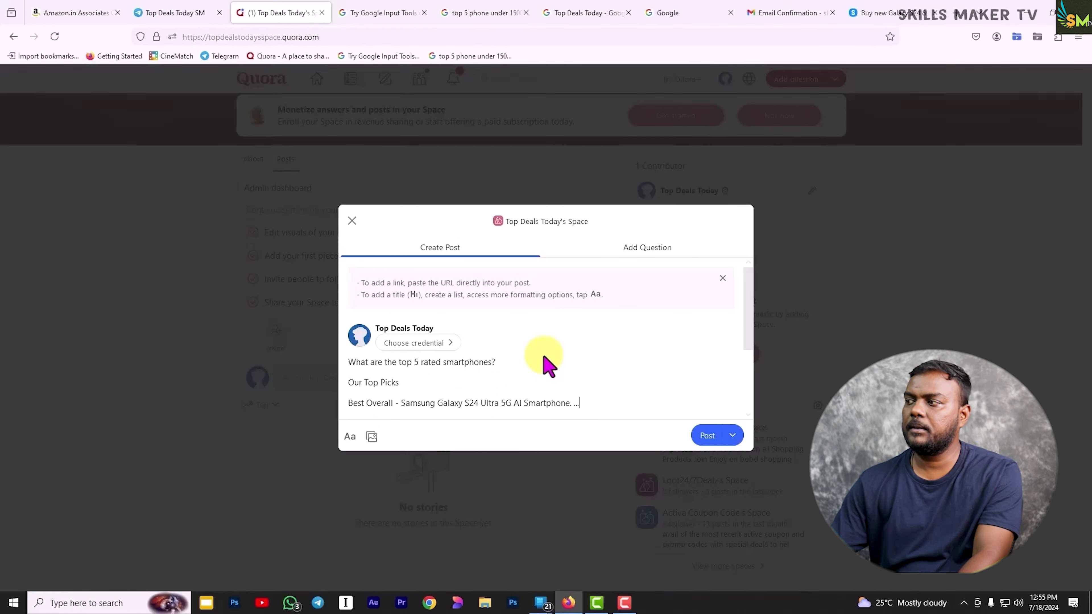
Insert the downloaded Samsung Galaxy S24 Ultra jpg photo below the Best Overall line
{"action": "scroll", "coordinate": [544, 361], "scroll_direction": "down", "scroll_amount": 3}
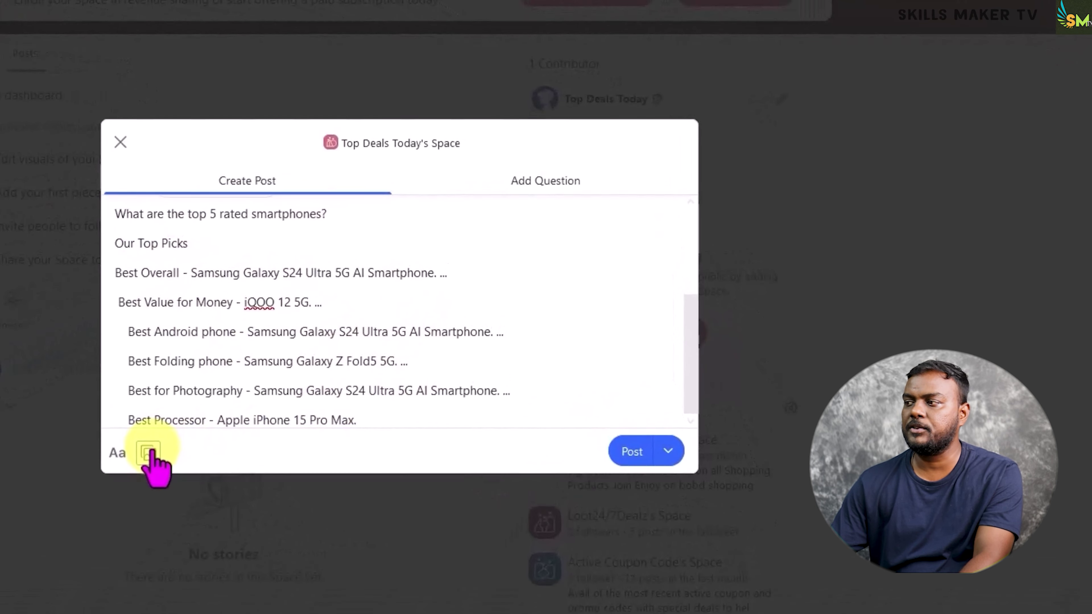
{"action": "left_click", "coordinate": [150, 451]}
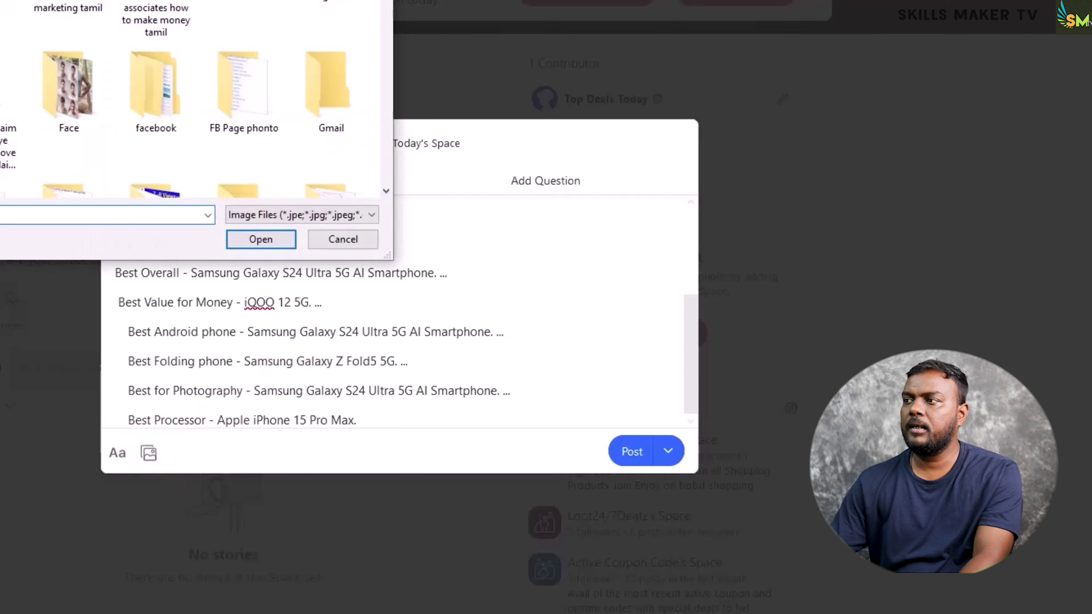
{"action": "scroll", "coordinate": [180, 108], "scroll_direction": "down", "scroll_amount": 5}
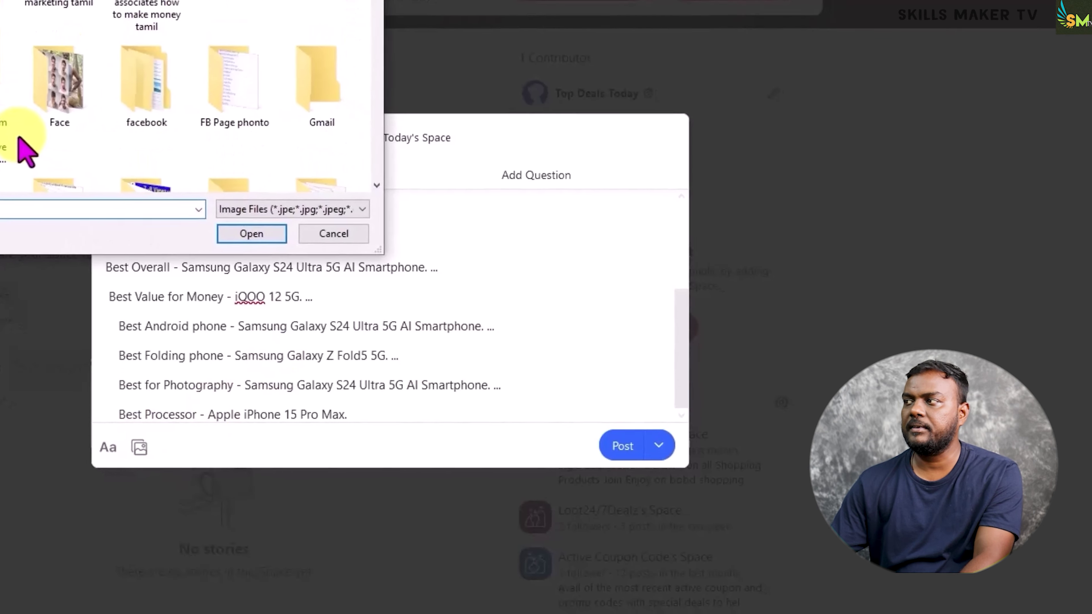
{"action": "key", "text": "Escape"}
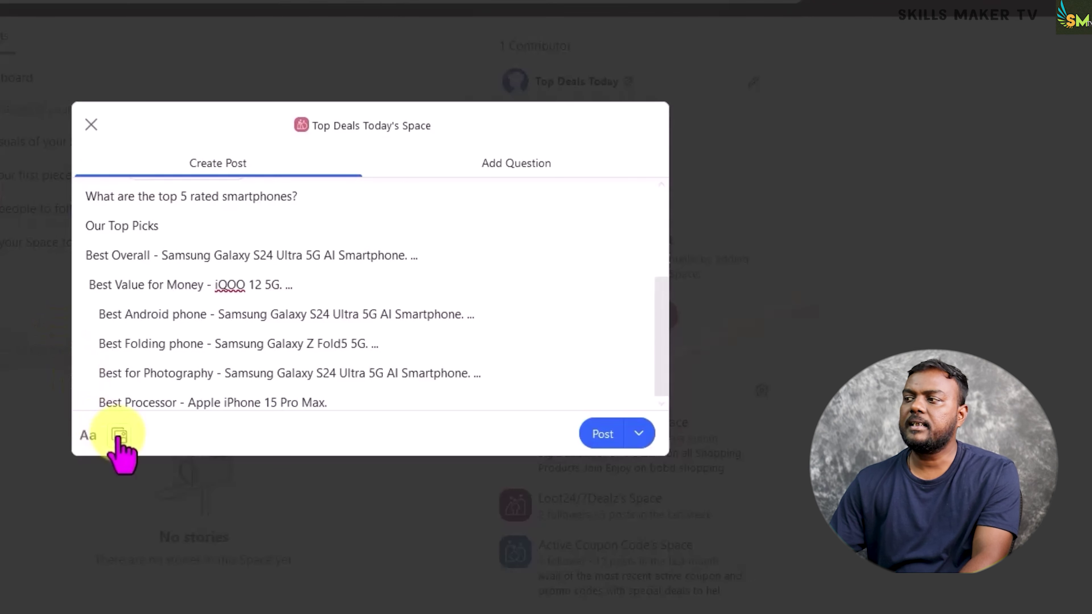
{"action": "left_click", "coordinate": [117, 438]}
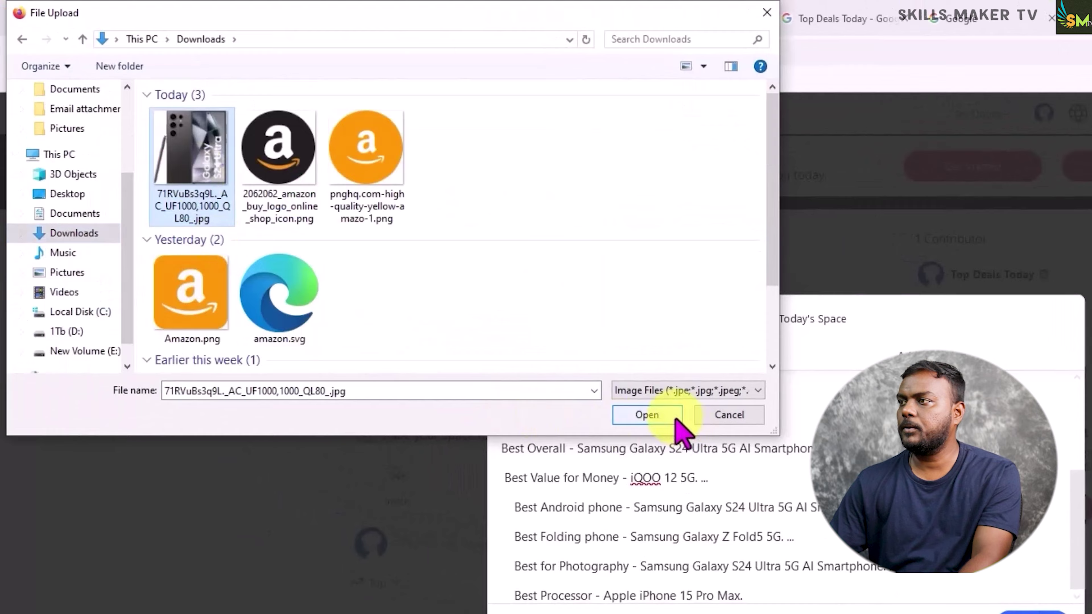
{"action": "left_click", "coordinate": [256, 220]}
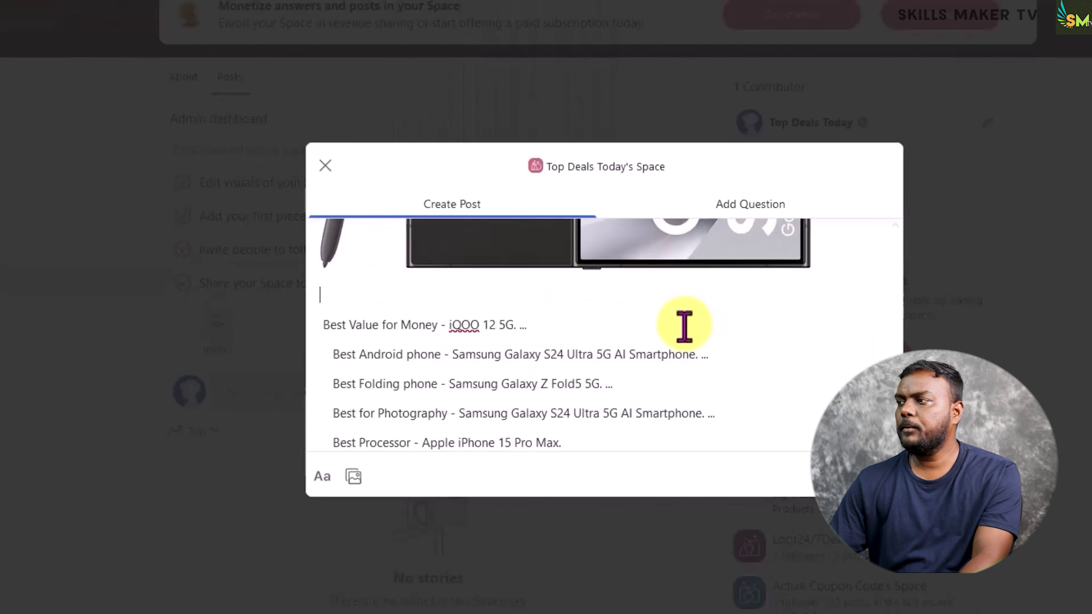
{"action": "scroll", "coordinate": [685, 326], "scroll_direction": "up", "scroll_amount": 10}
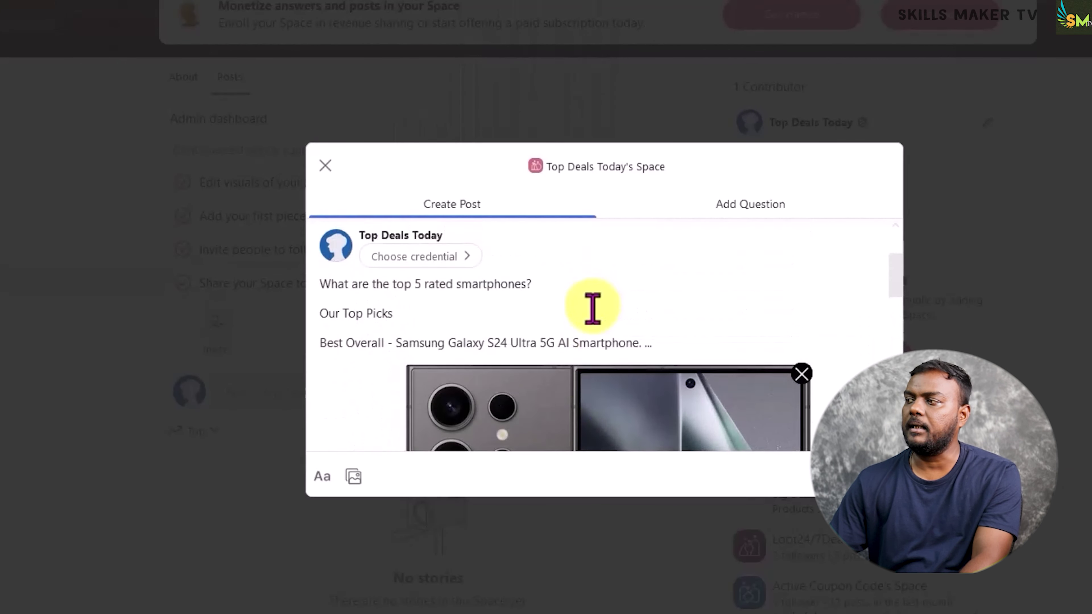
{"action": "scroll", "coordinate": [592, 307], "scroll_direction": "down", "scroll_amount": 4}
{"action": "scroll", "coordinate": [589, 307], "scroll_direction": "up", "scroll_amount": 4}
{"action": "scroll", "coordinate": [616, 342], "scroll_direction": "down", "scroll_amount": 4}
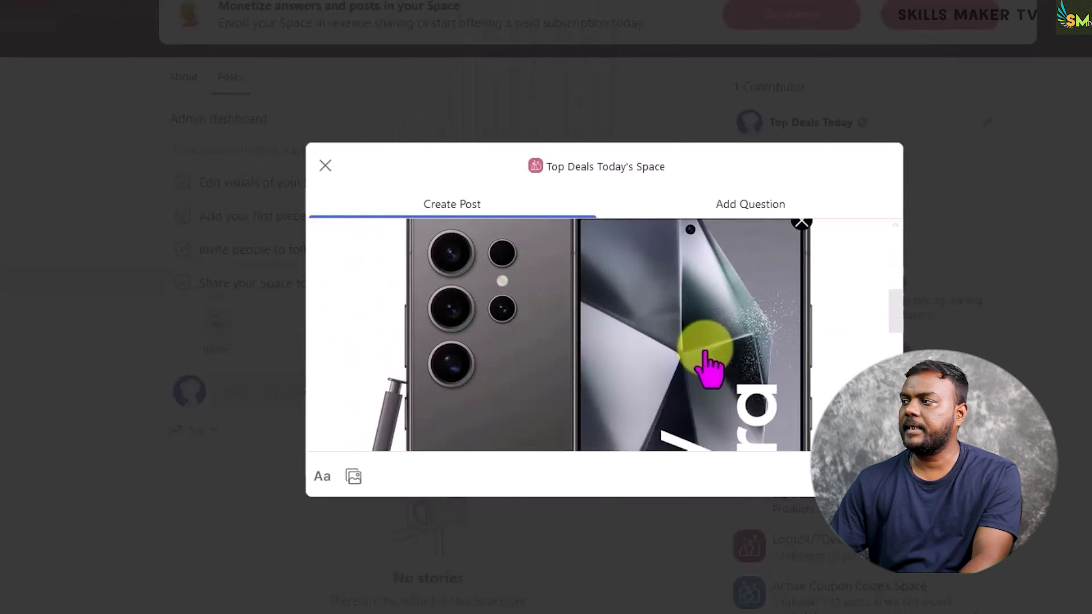
{"action": "scroll", "coordinate": [704, 351], "scroll_direction": "down", "scroll_amount": 4}
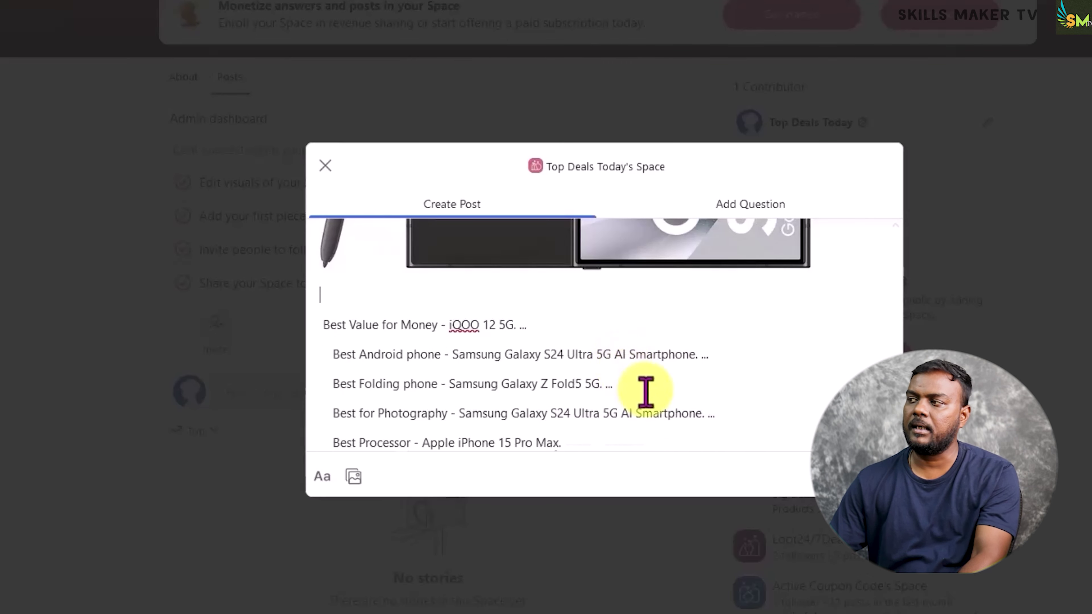
{"action": "scroll", "coordinate": [643, 389], "scroll_direction": "up", "scroll_amount": 4}
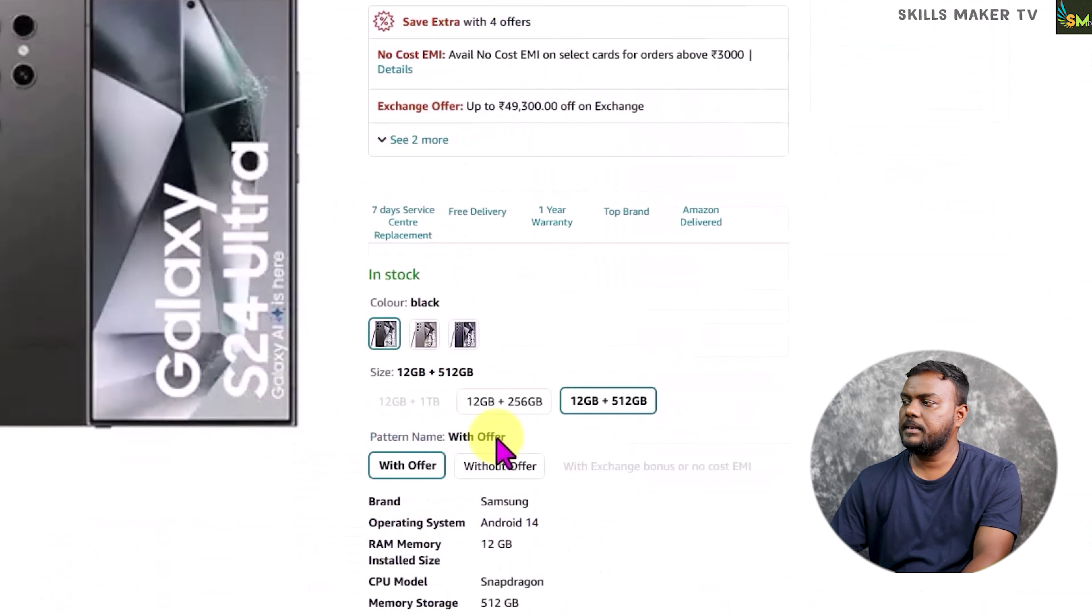
Select and copy the Galaxy S24 Ultra spec rows from Brand to Memory Storage Capacity
{"action": "scroll", "coordinate": [500, 446], "scroll_direction": "down", "scroll_amount": 5}
{"action": "scroll", "coordinate": [431, 287], "scroll_direction": "down", "scroll_amount": 4}
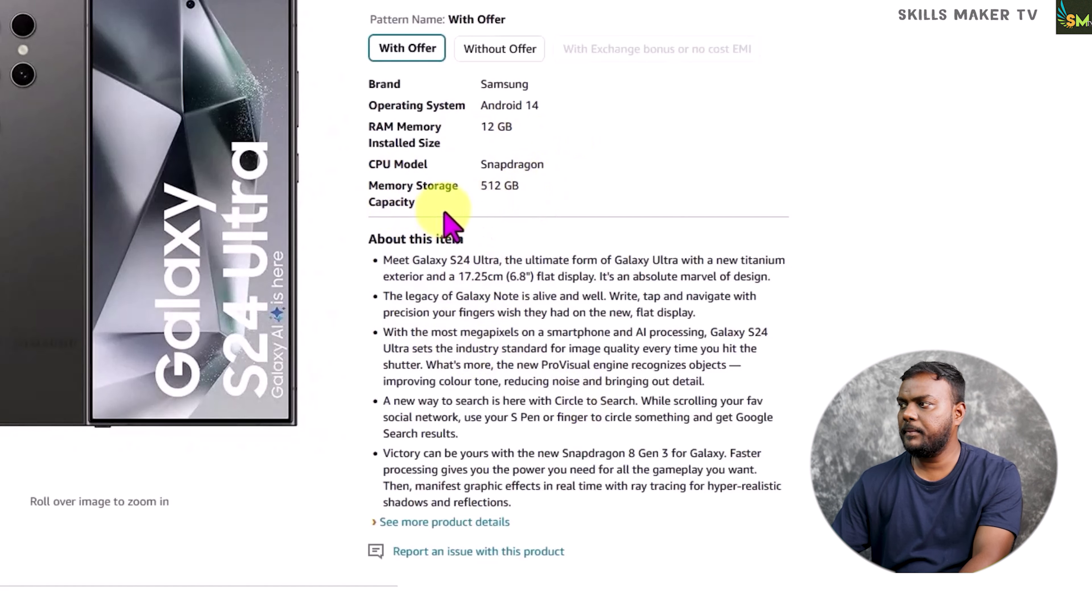
{"action": "left_click_drag", "start_coordinate": [446, 215], "coordinate": [385, 89]}
{"action": "right_click", "coordinate": [400, 112]}
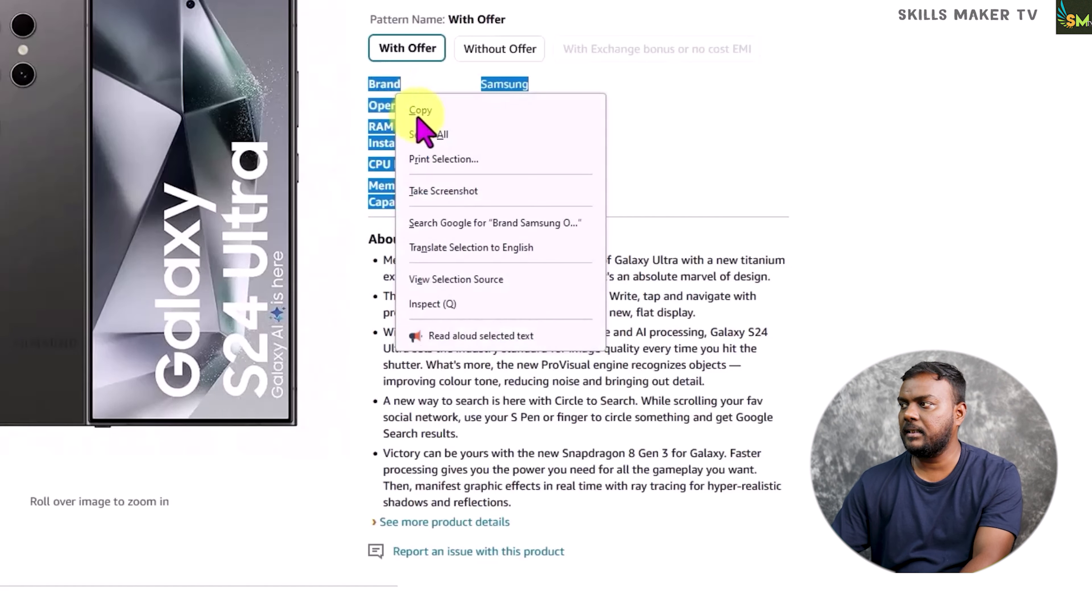
{"action": "left_click", "coordinate": [400, 125]}
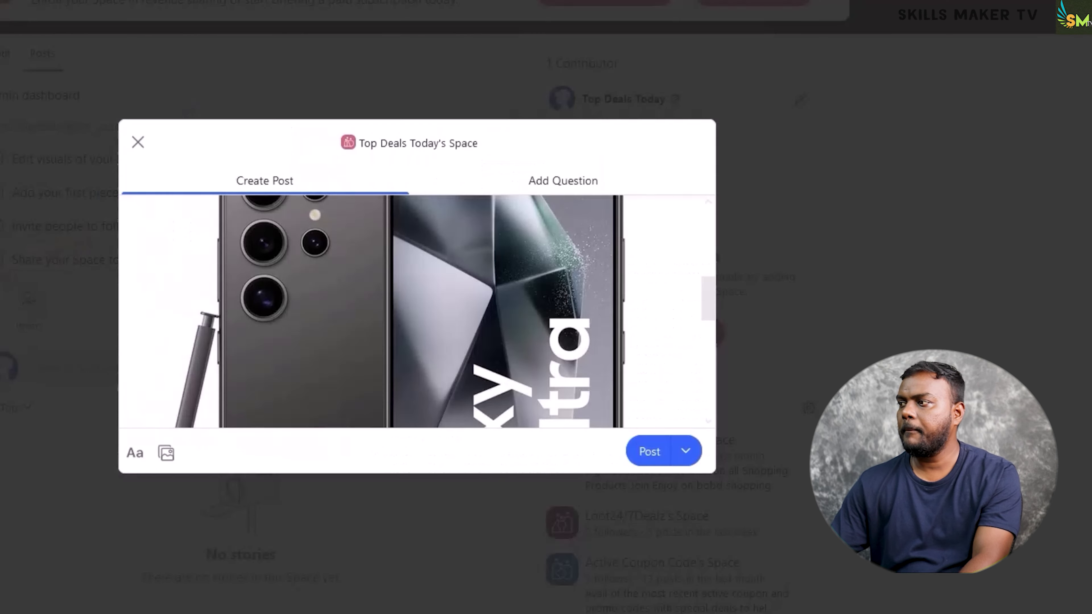
Scroll up and down through the Create Post draft to review the smartphones post content
{"action": "scroll", "coordinate": [211, 284], "scroll_direction": "down", "scroll_amount": 5}
{"action": "scroll", "coordinate": [215, 283], "scroll_direction": "up", "scroll_amount": 15}
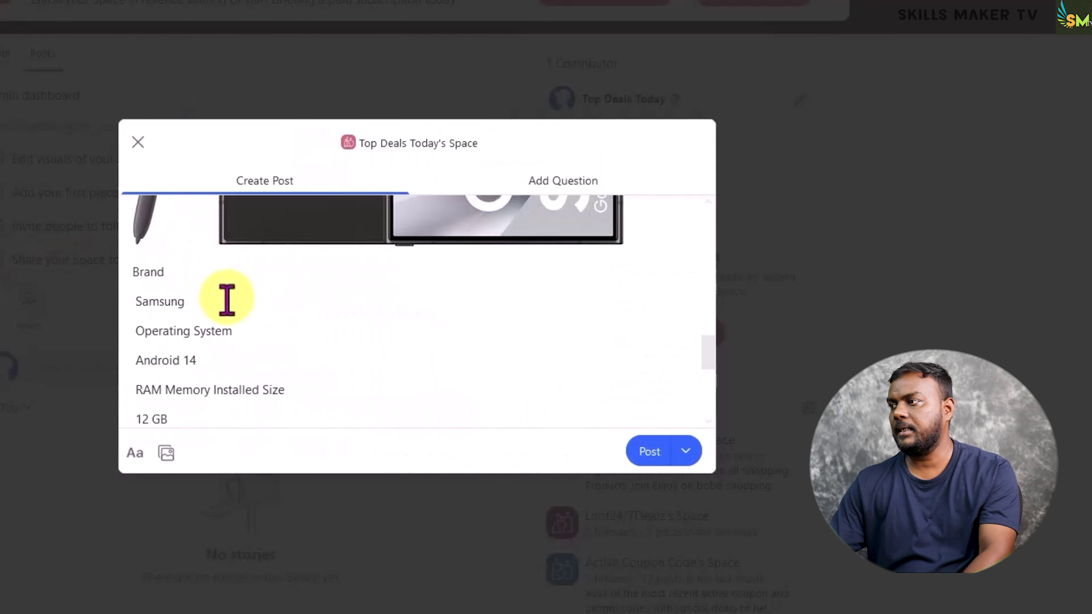
{"action": "scroll", "coordinate": [356, 361], "scroll_direction": "up", "scroll_amount": 2}
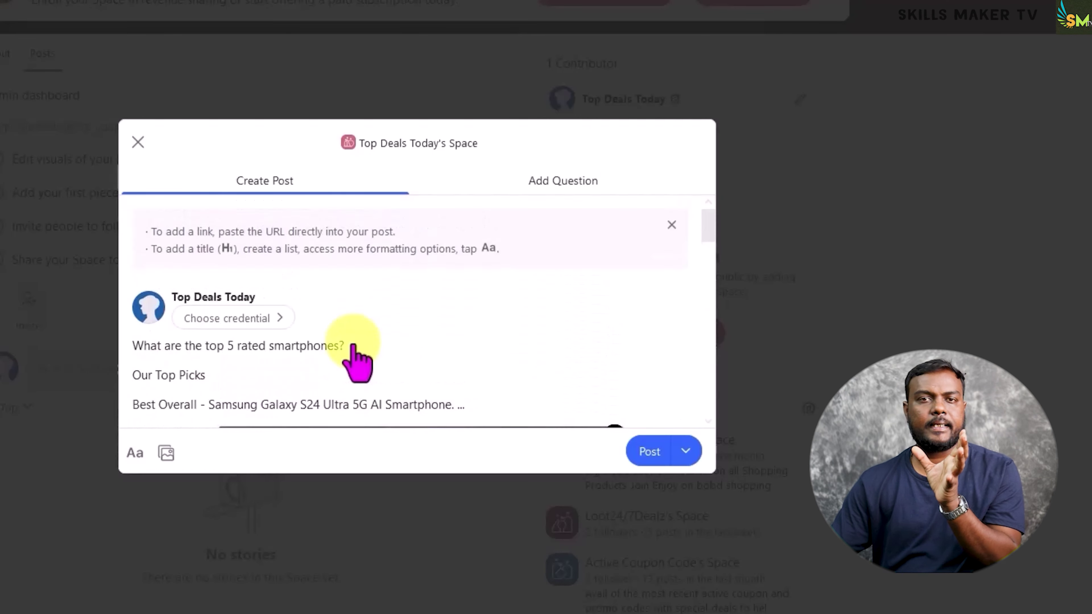
{"action": "scroll", "coordinate": [352, 344], "scroll_direction": "down", "scroll_amount": 5}
{"action": "scroll", "coordinate": [363, 356], "scroll_direction": "up", "scroll_amount": 6}
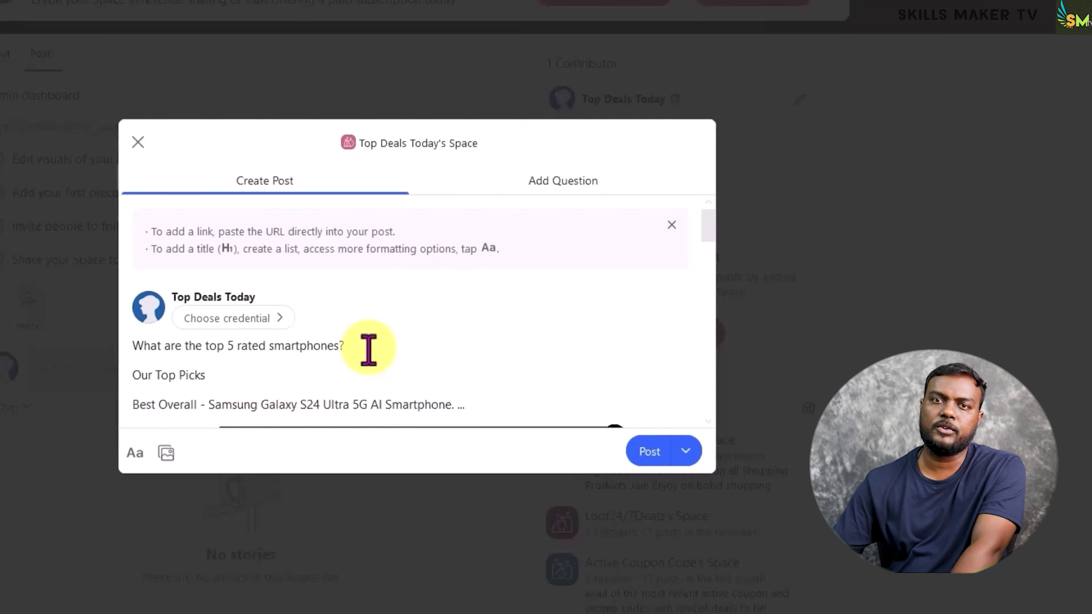
{"action": "scroll", "coordinate": [368, 355], "scroll_direction": "down", "scroll_amount": 15}
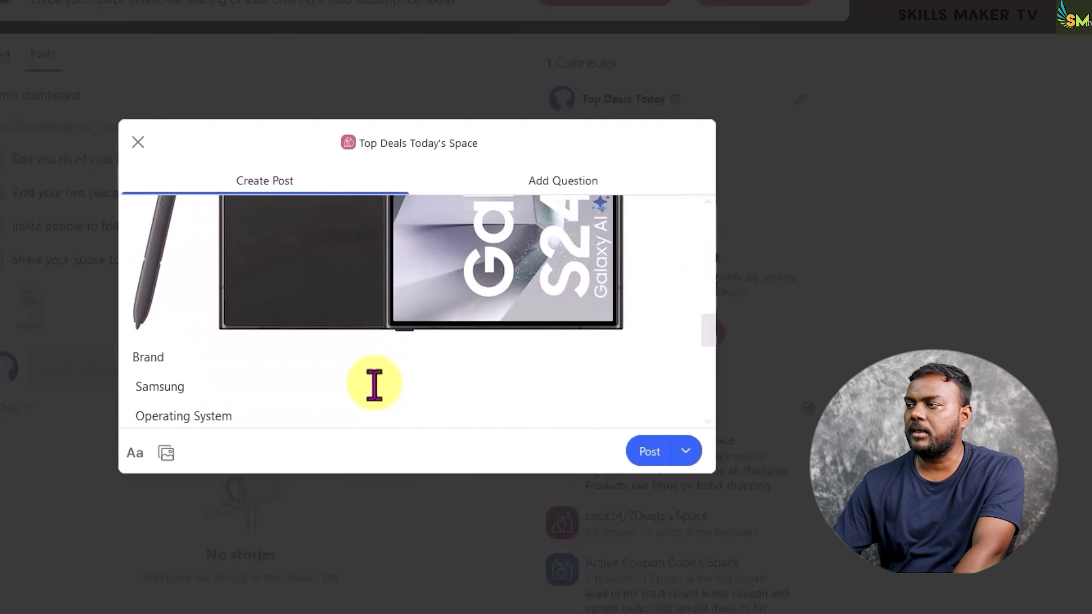
{"action": "scroll", "coordinate": [331, 286], "scroll_direction": "up", "scroll_amount": 4}
{"action": "scroll", "coordinate": [331, 307], "scroll_direction": "down", "scroll_amount": 4}
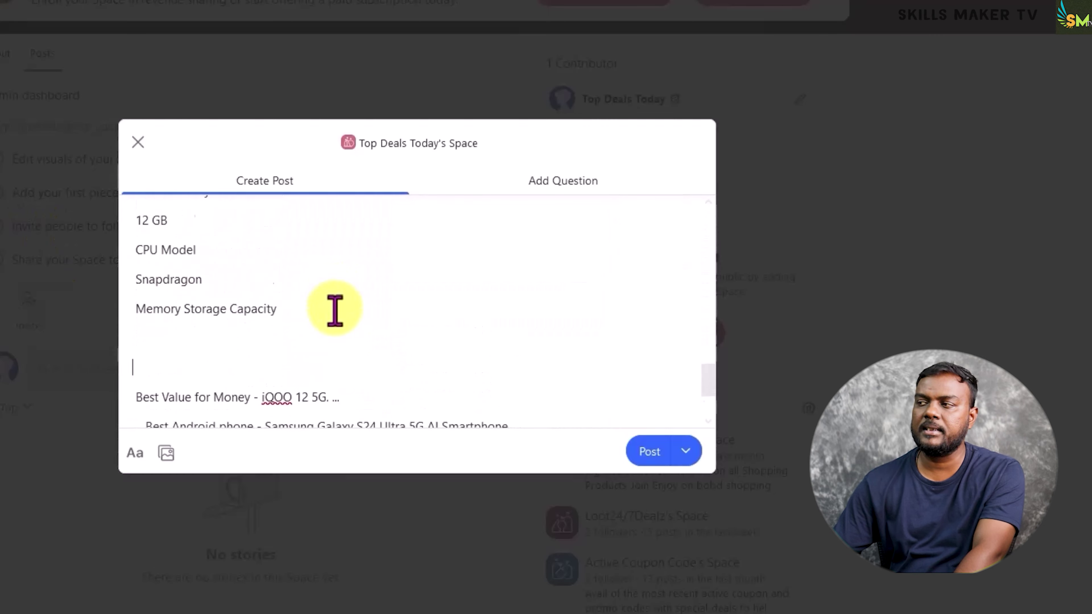
{"action": "scroll", "coordinate": [339, 334], "scroll_direction": "up", "scroll_amount": 15}
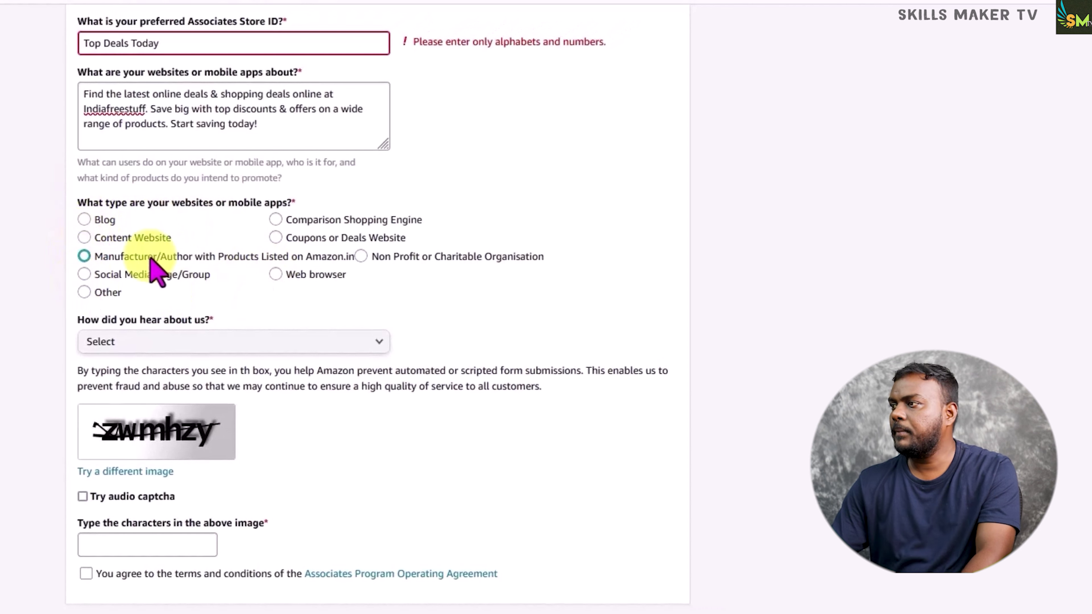
Set the site type to Social Media Page/Group and the referral source to Word of Mouth
{"action": "left_click", "coordinate": [82, 239]}
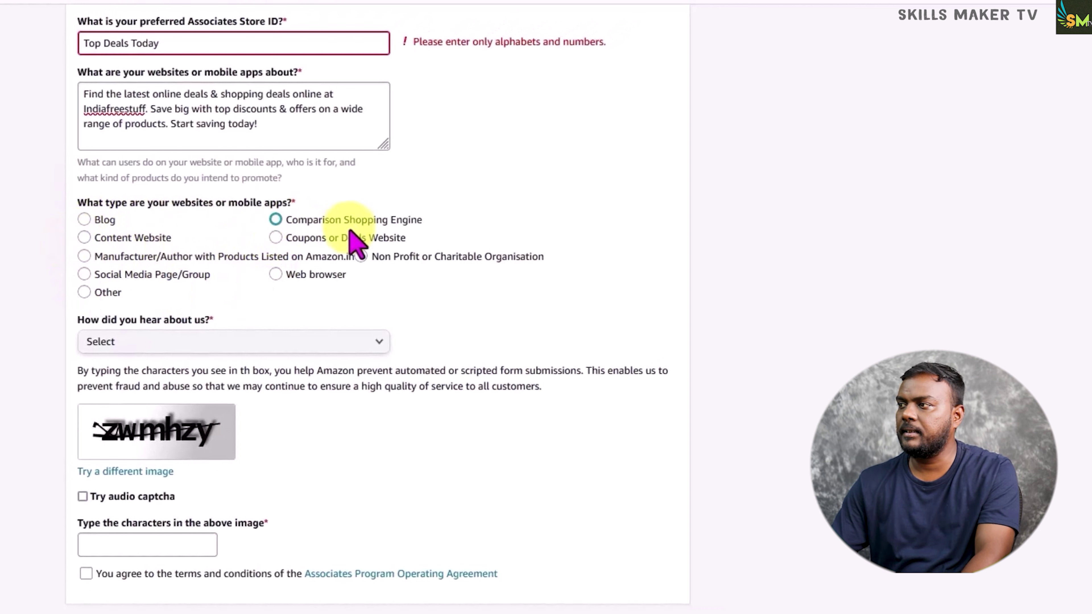
{"action": "left_click", "coordinate": [114, 292]}
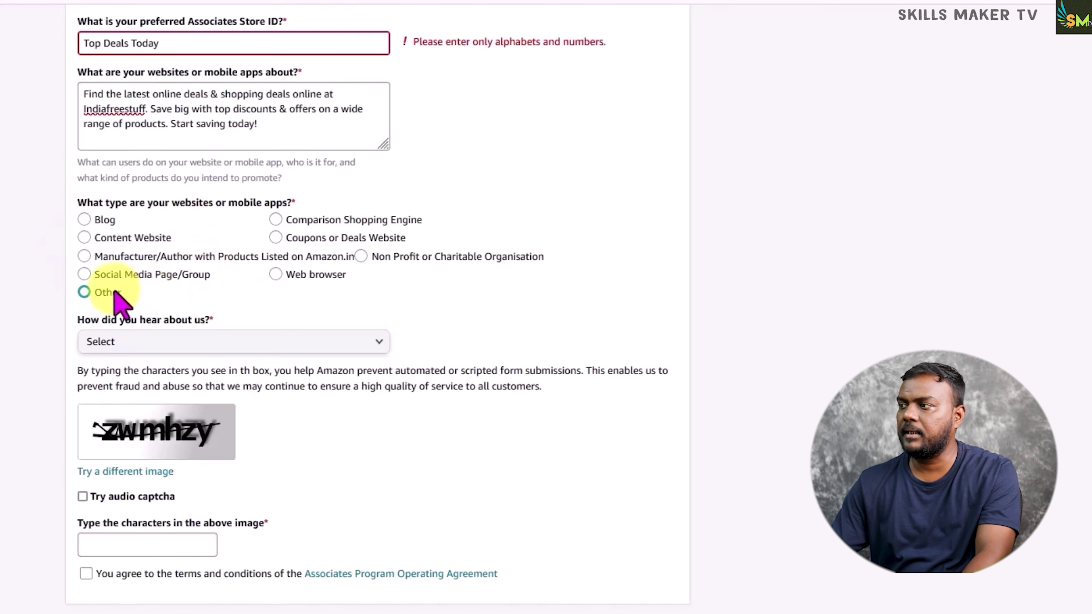
{"action": "left_click", "coordinate": [84, 275]}
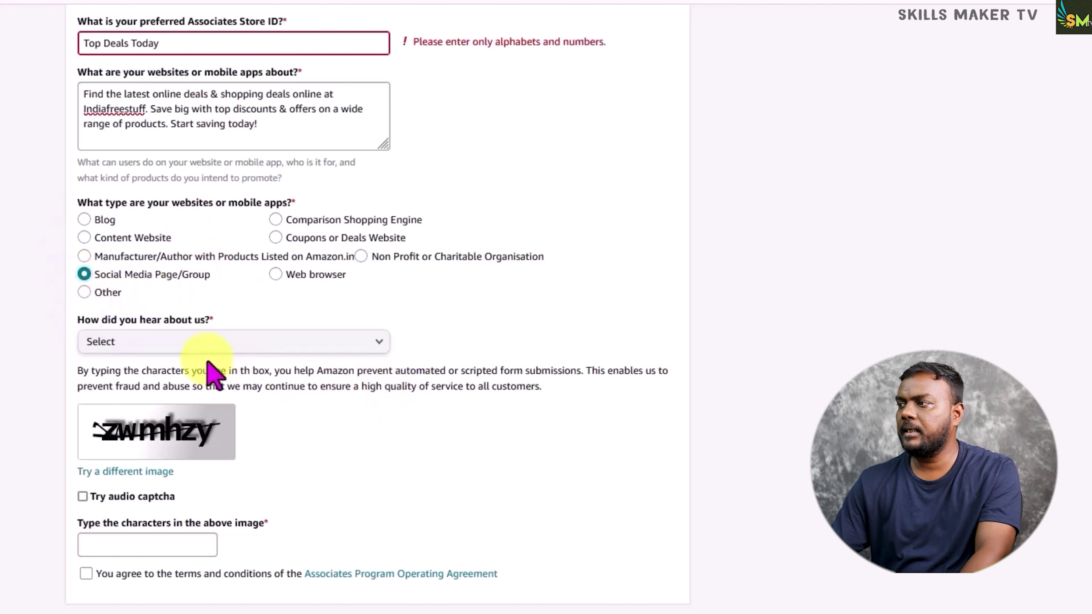
{"action": "left_click", "coordinate": [180, 350]}
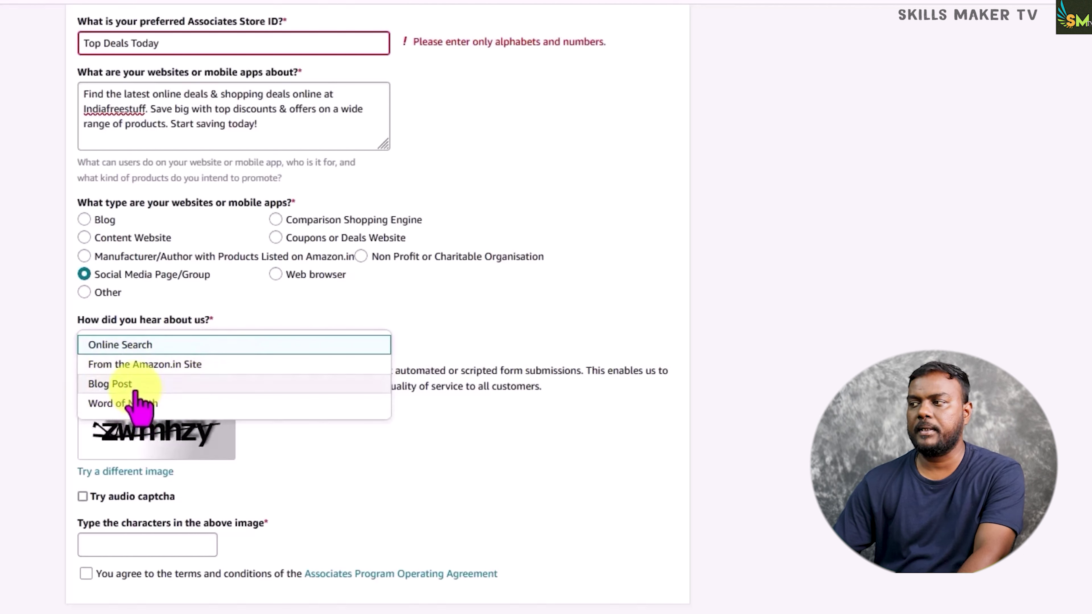
{"action": "left_click", "coordinate": [138, 405]}
Enter the image captcha answer and accept the Associates Program Operating Agreement
{"action": "scroll", "coordinate": [343, 480], "scroll_direction": "down", "scroll_amount": 1}
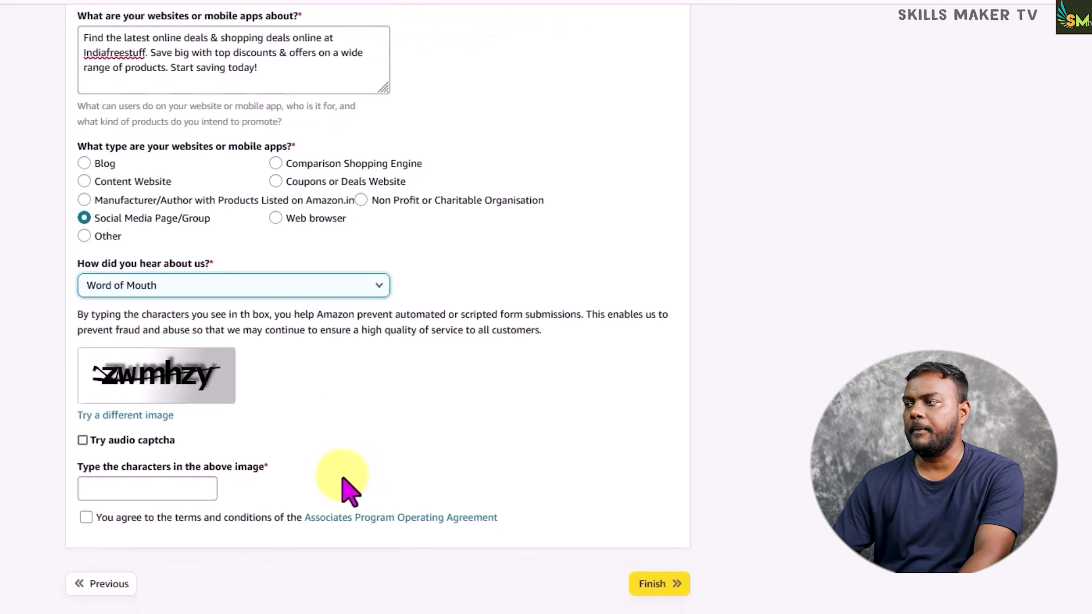
{"action": "left_click", "coordinate": [86, 443]}
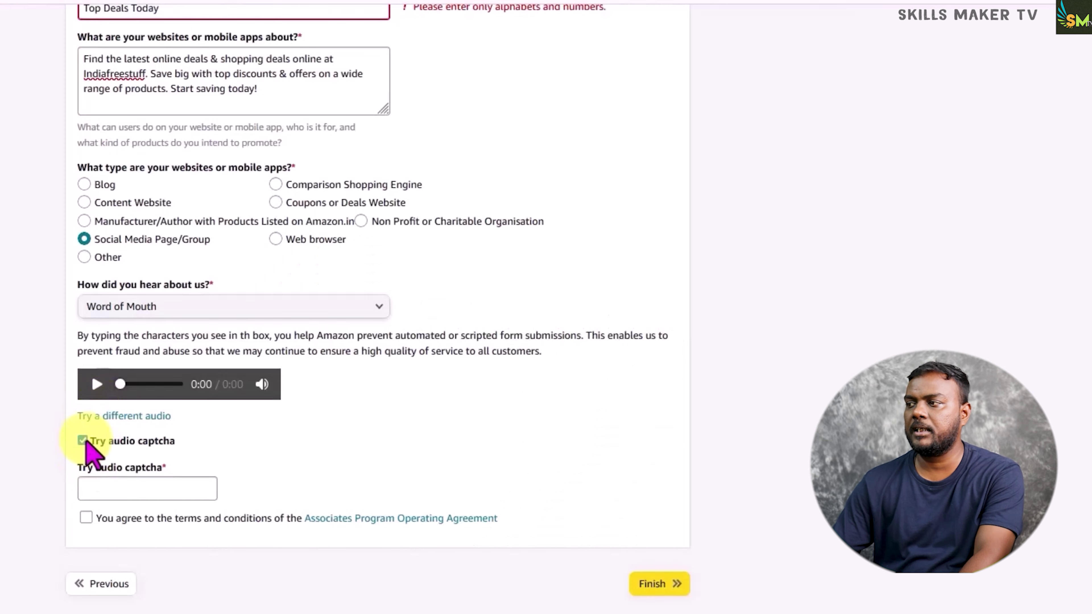
{"action": "left_click", "coordinate": [83, 440]}
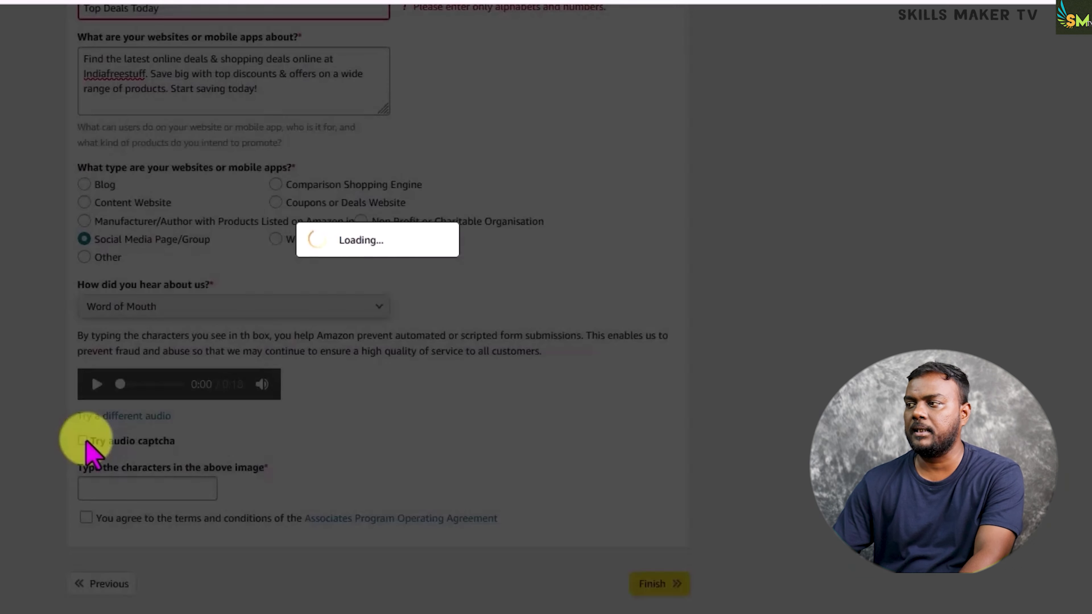
{"action": "left_click", "coordinate": [121, 509]}
{"action": "type", "text": "3zdzhp"}
{"action": "left_click", "coordinate": [86, 539]}
Clear the existing preferred Store ID entry
{"action": "left_click", "coordinate": [659, 604]}
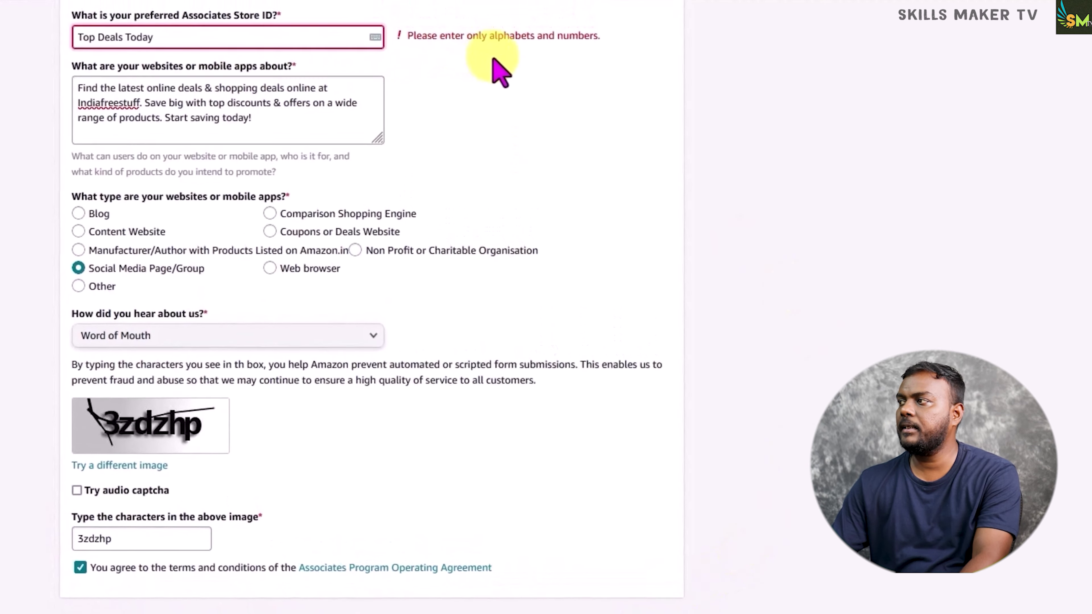
{"action": "triple_click", "coordinate": [243, 34]}
{"action": "key", "text": "BackSpace"}
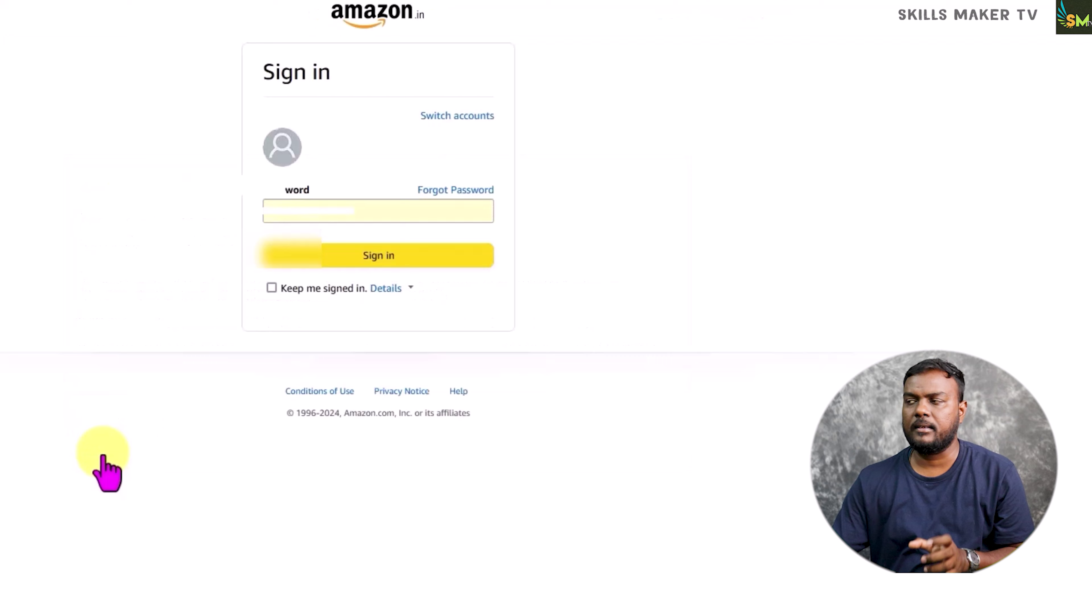
Sign in with the pasted password and confirm the one-time code sent to the mobile number
{"action": "key", "text": "ctrl+v"}
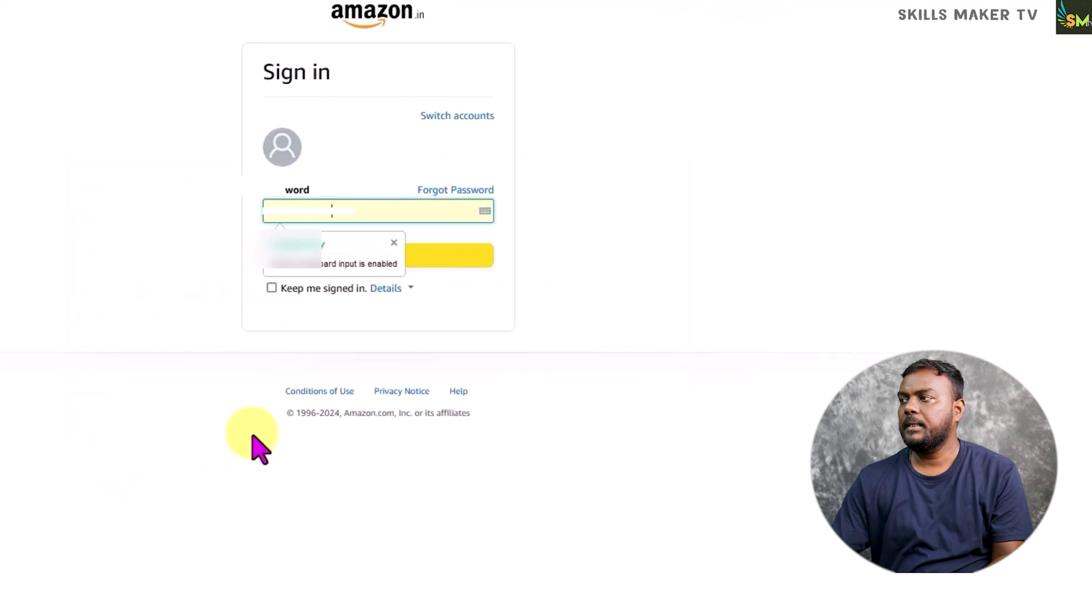
{"action": "left_click", "coordinate": [439, 267]}
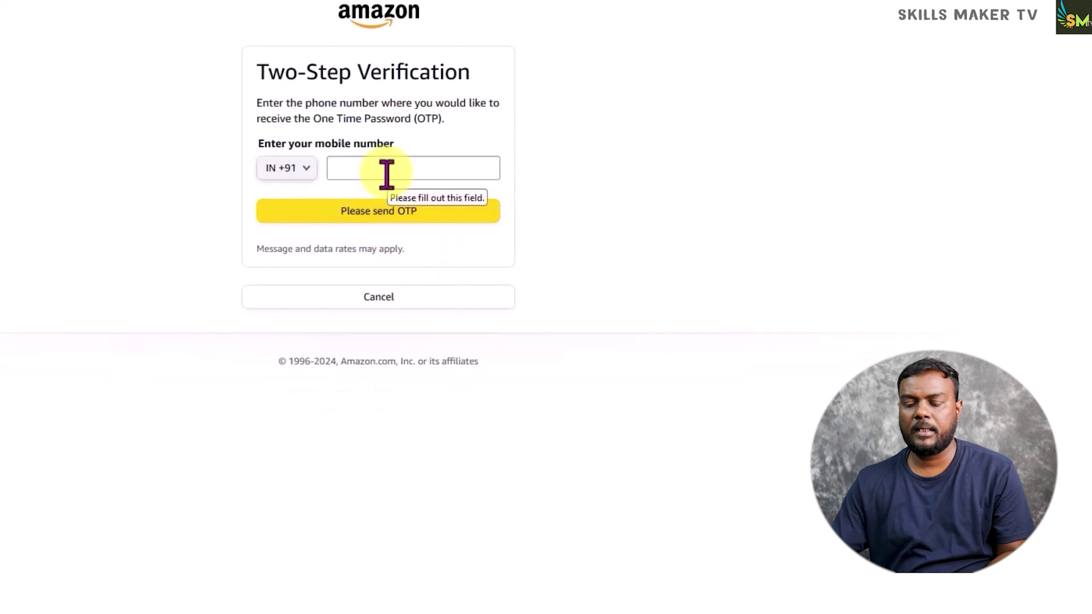
{"action": "left_click", "coordinate": [386, 175]}
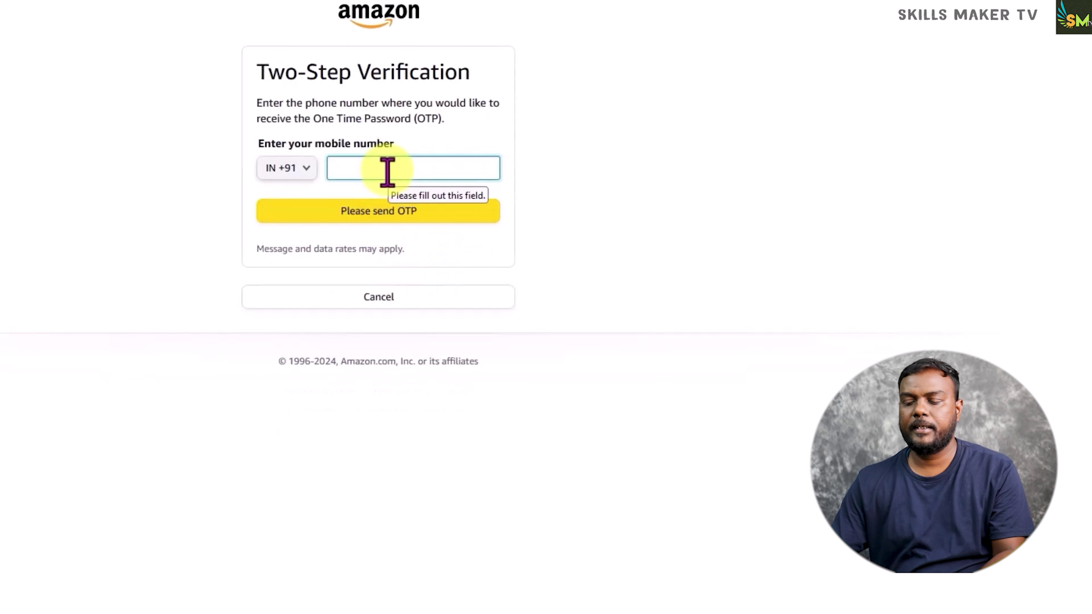
{"action": "left_click", "coordinate": [518, 243]}
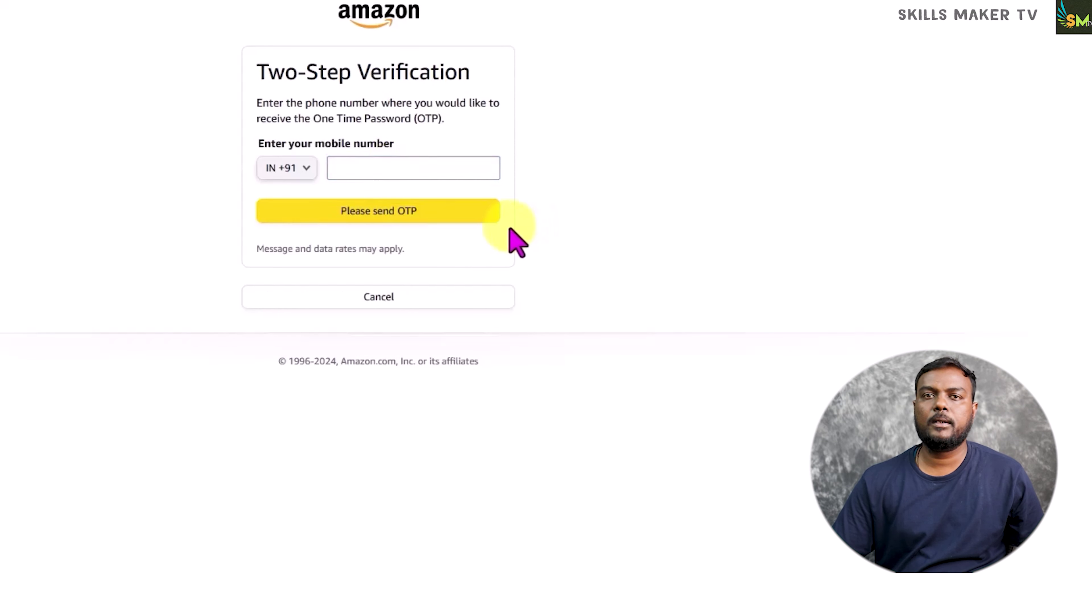
{"action": "left_click", "coordinate": [462, 231]}
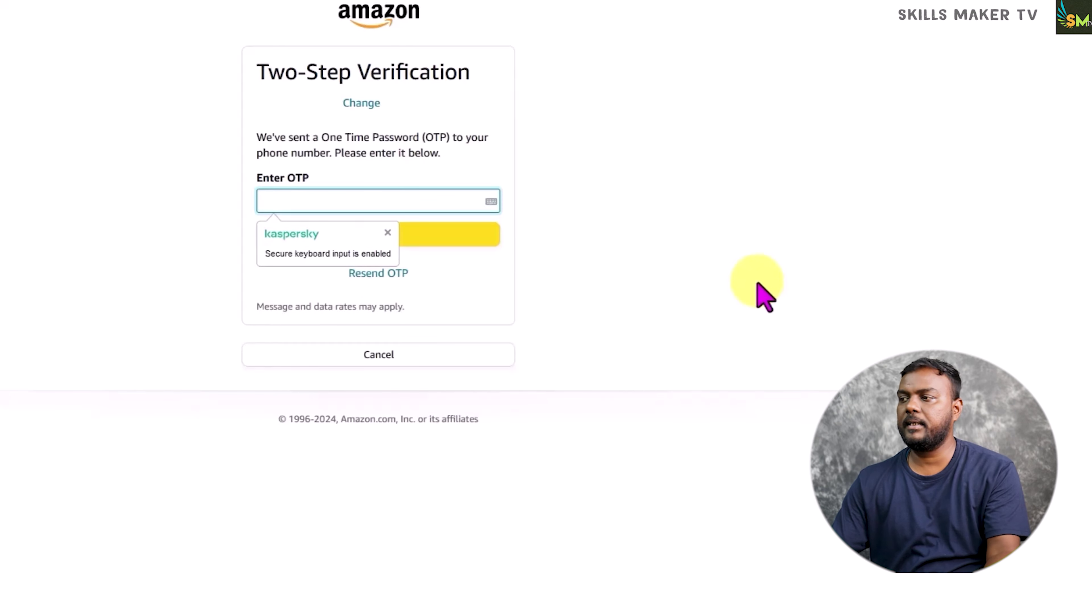
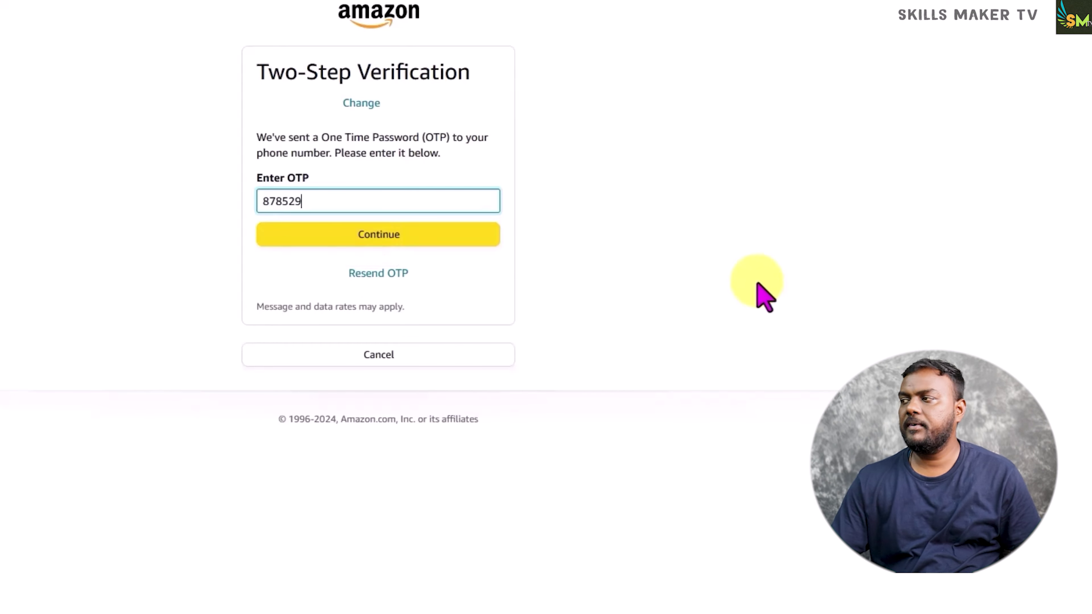
{"action": "left_click", "coordinate": [433, 244]}
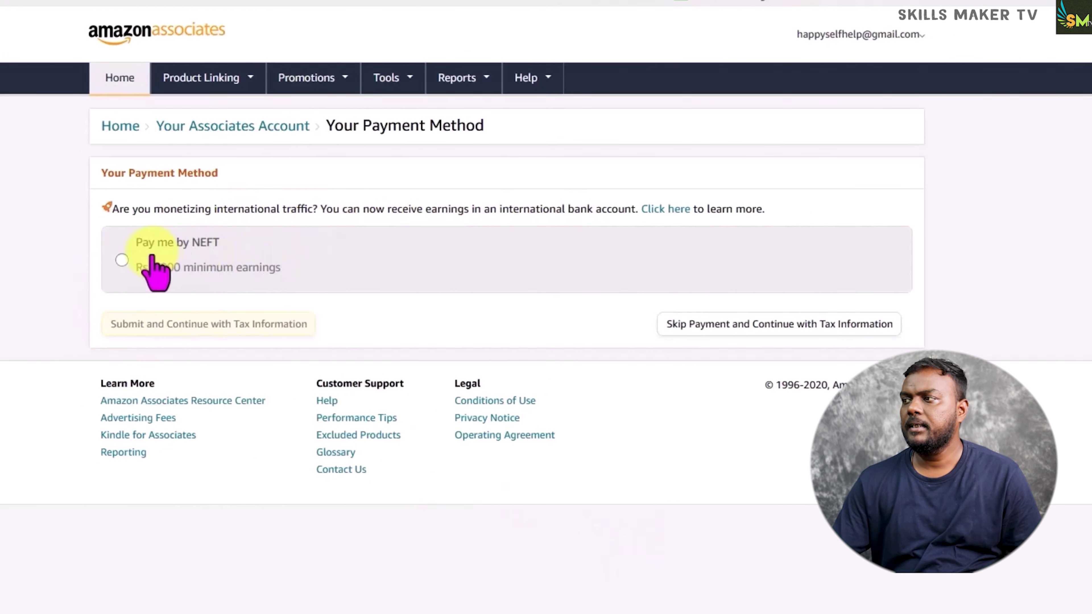
Choose NEFT payouts, submit the bank account details, and answer the save-details prompt
{"action": "left_click", "coordinate": [122, 260]}
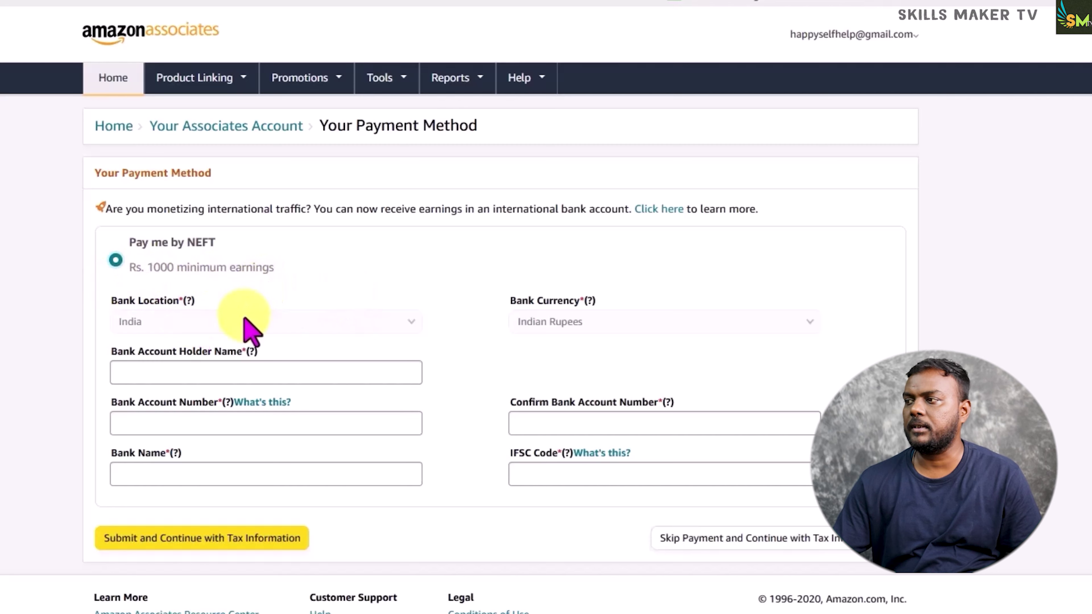
{"action": "scroll", "coordinate": [226, 344], "scroll_direction": "down", "scroll_amount": 1}
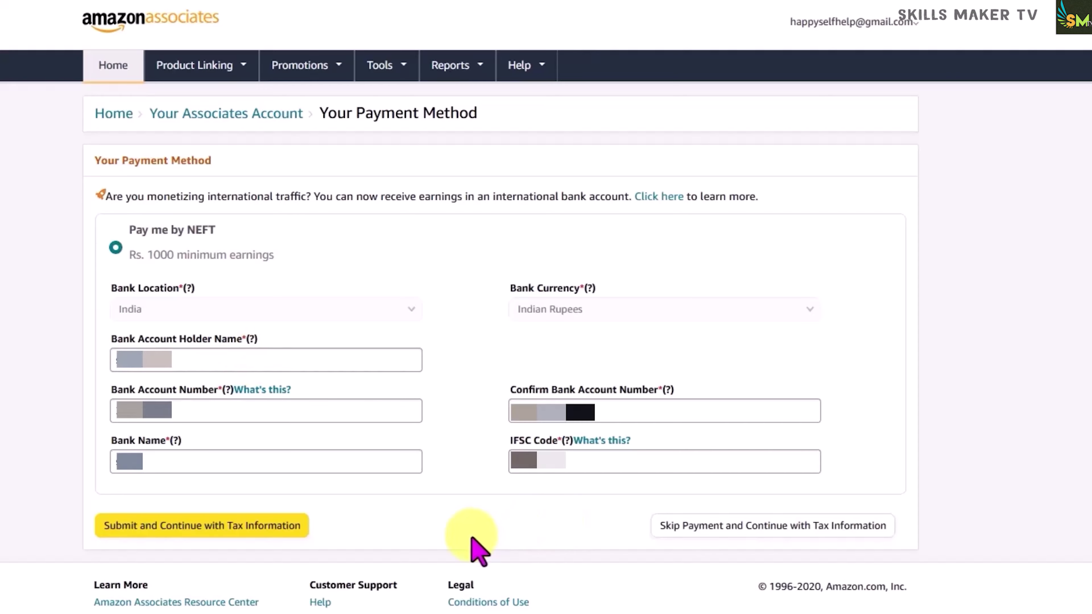
{"action": "left_click", "coordinate": [169, 523]}
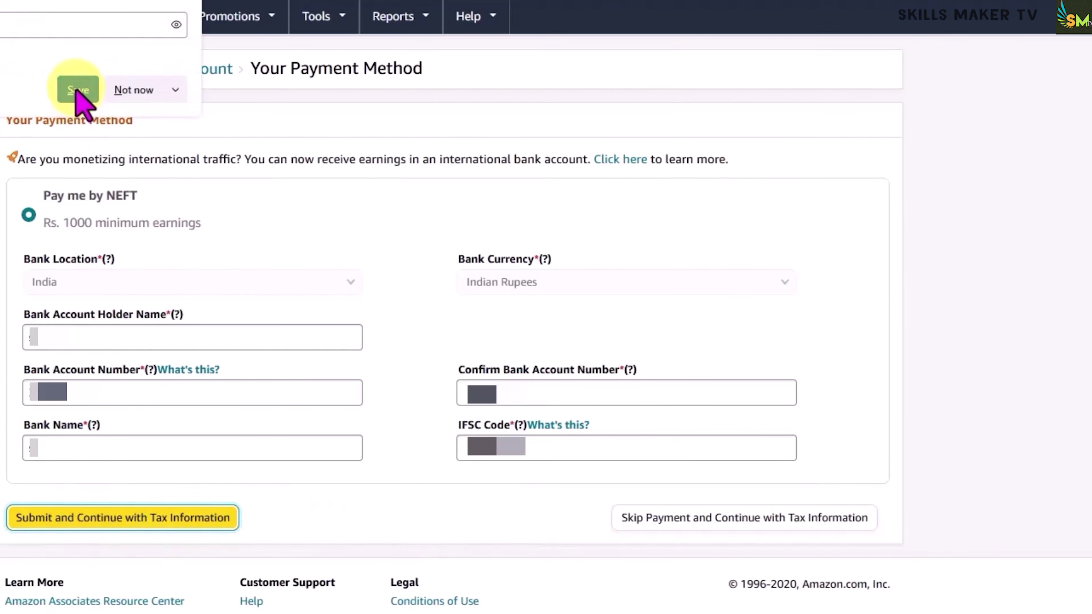
{"action": "left_click", "coordinate": [82, 91]}
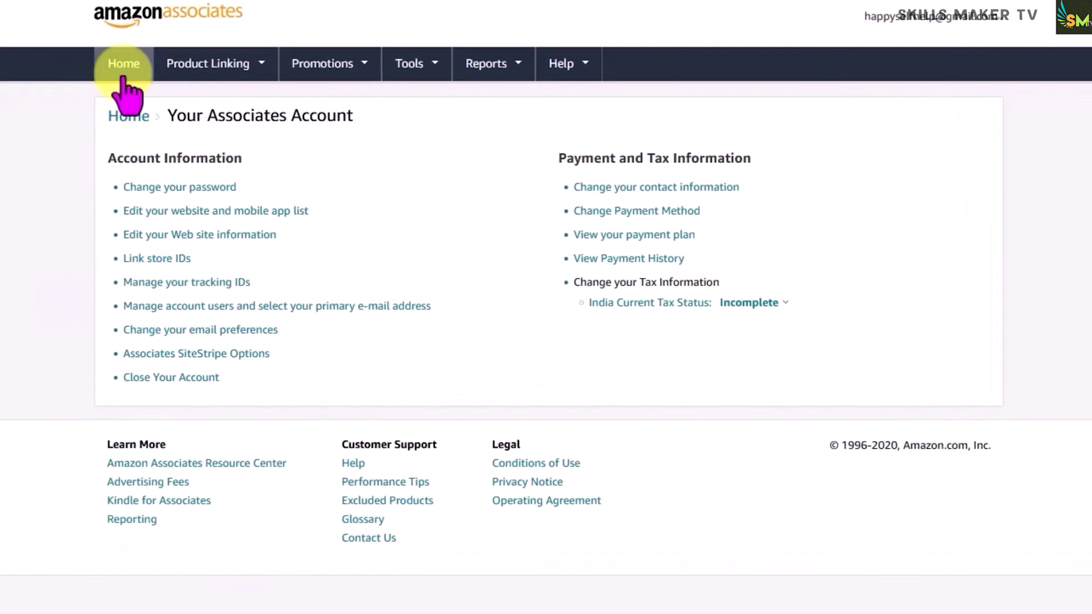
{"action": "left_click", "coordinate": [119, 69]}
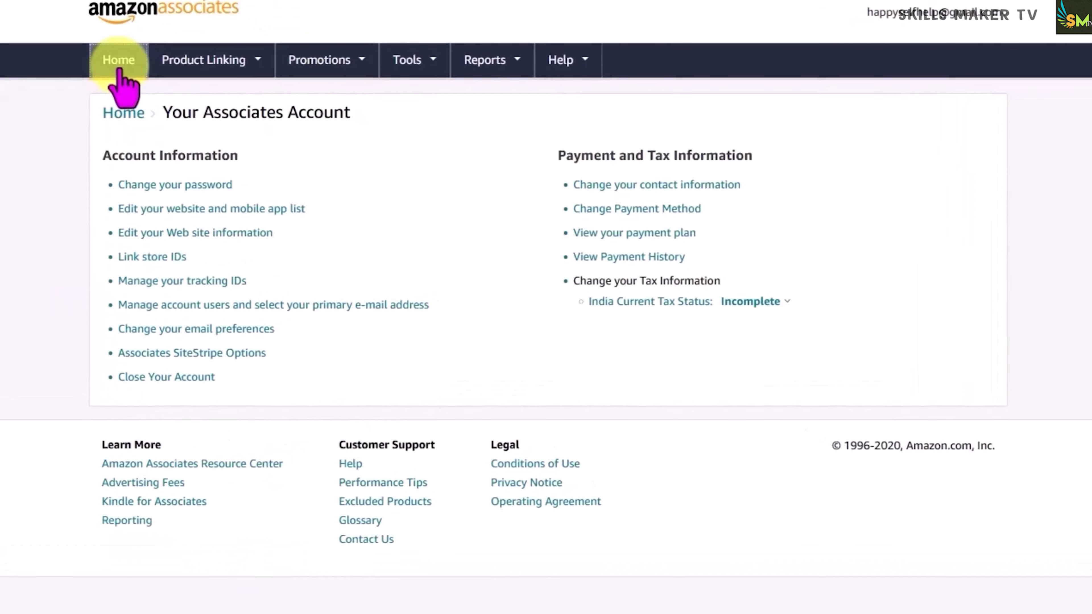
{"action": "scroll", "coordinate": [400, 514], "scroll_direction": "down", "scroll_amount": 3}
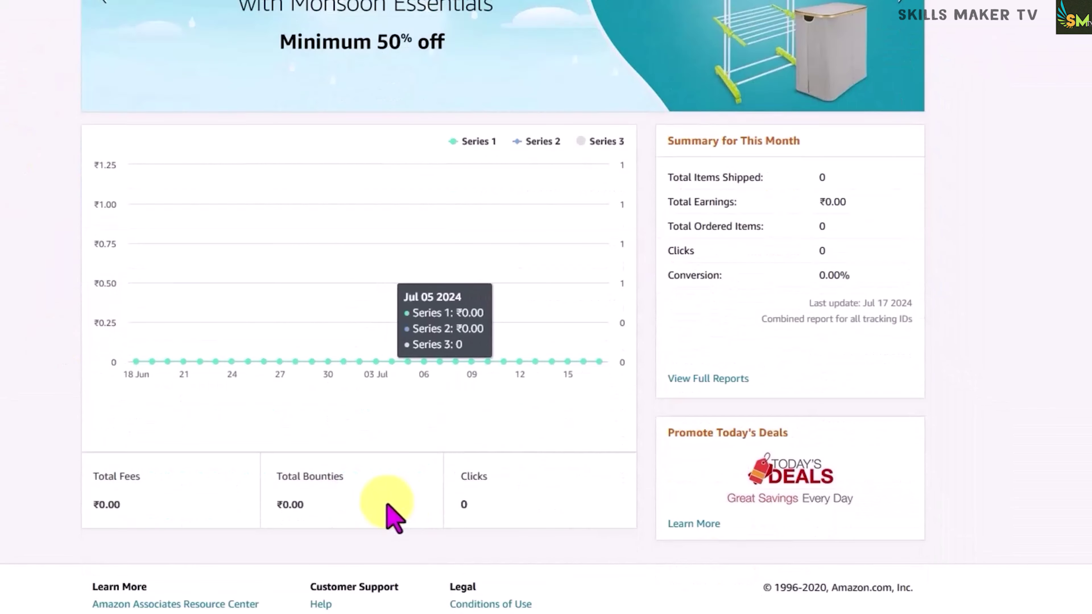
{"action": "scroll", "coordinate": [301, 505], "scroll_direction": "up", "scroll_amount": 4}
{"action": "scroll", "coordinate": [171, 519], "scroll_direction": "down", "scroll_amount": 2}
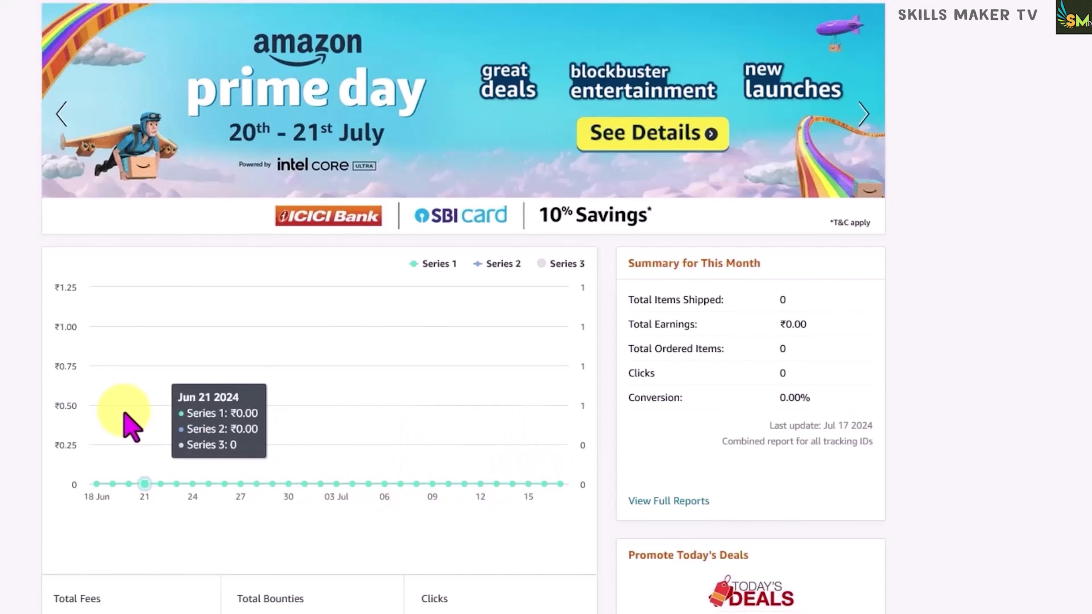
{"action": "scroll", "coordinate": [499, 417], "scroll_direction": "up", "scroll_amount": 4}
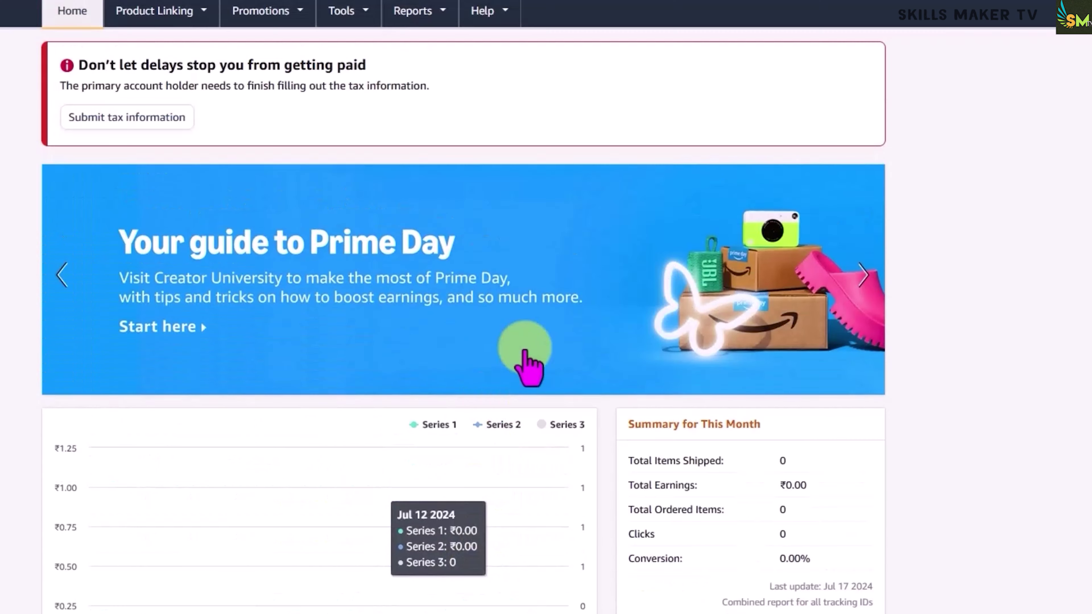
{"action": "left_click", "coordinate": [139, 122]}
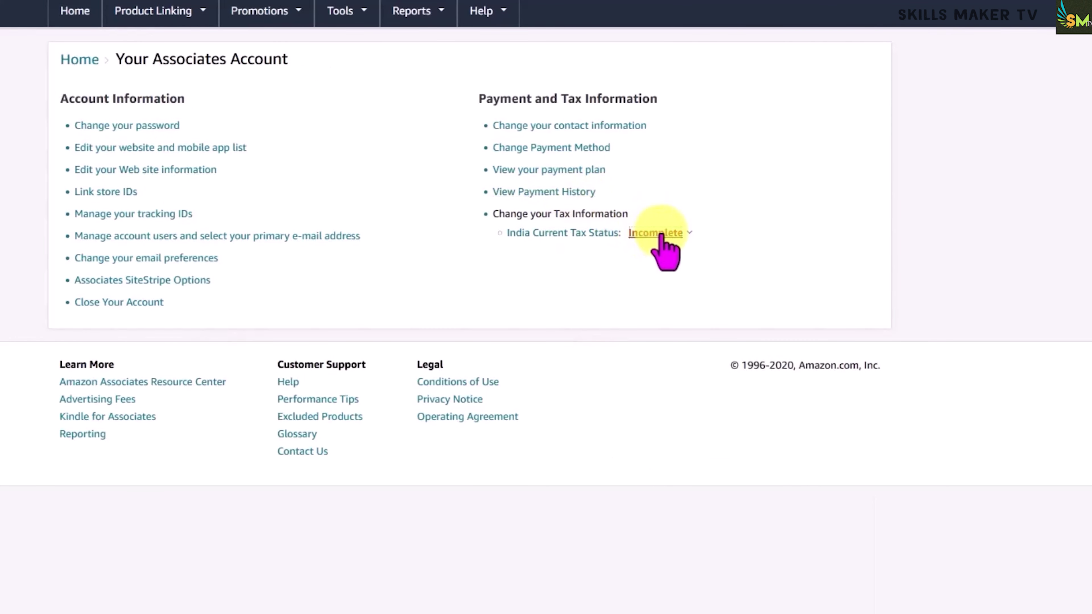
{"action": "left_click", "coordinate": [585, 233]}
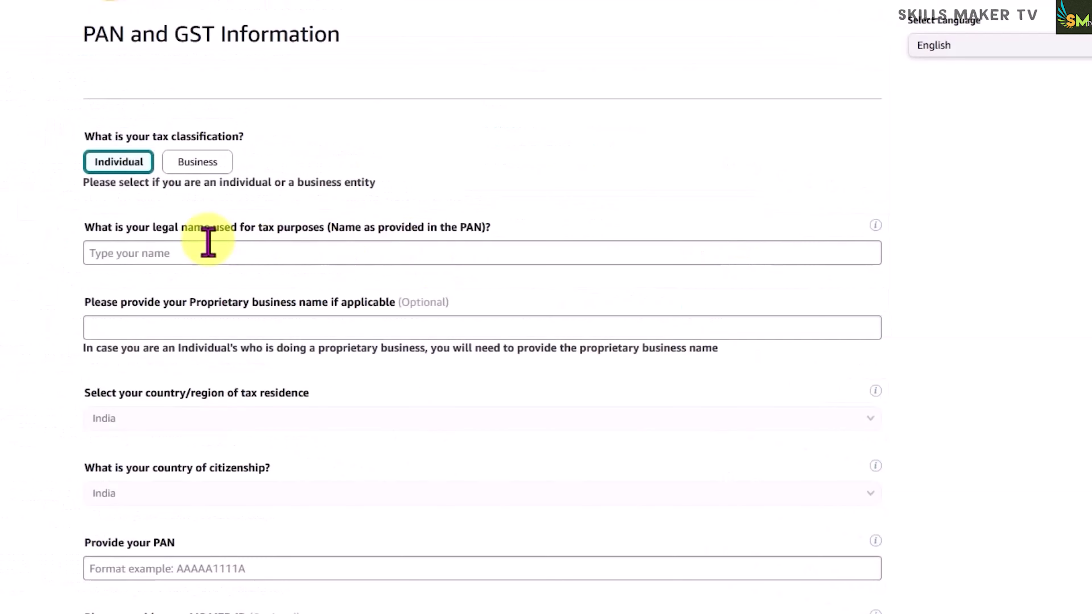
Scroll through the PAN and GST Information form without filling anything in
{"action": "scroll", "coordinate": [170, 361], "scroll_direction": "down", "scroll_amount": 9}
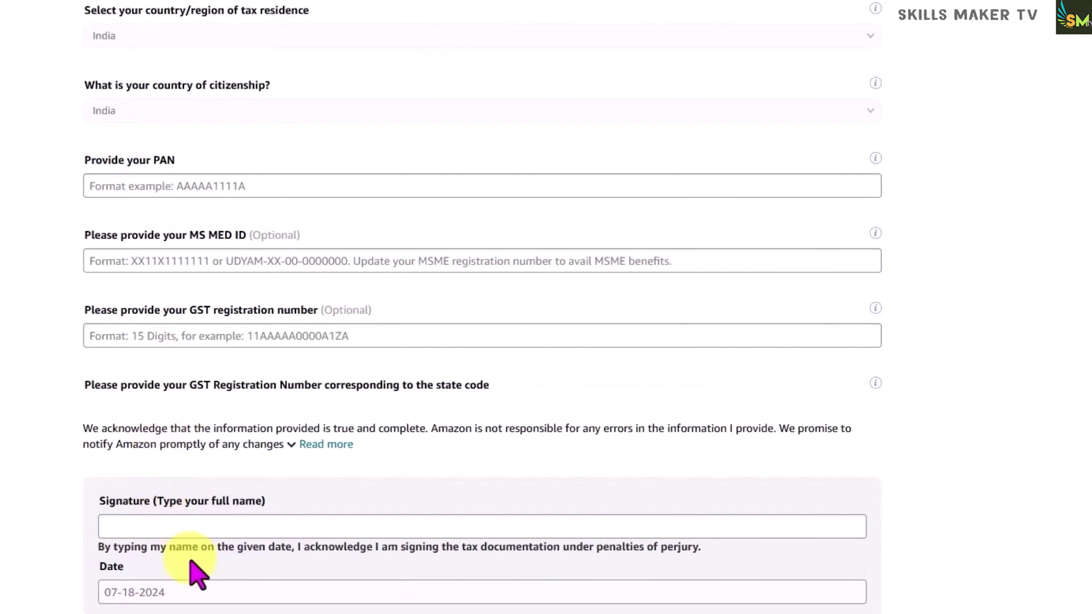
{"action": "scroll", "coordinate": [189, 559], "scroll_direction": "up", "scroll_amount": 8}
{"action": "scroll", "coordinate": [195, 551], "scroll_direction": "up", "scroll_amount": 2}
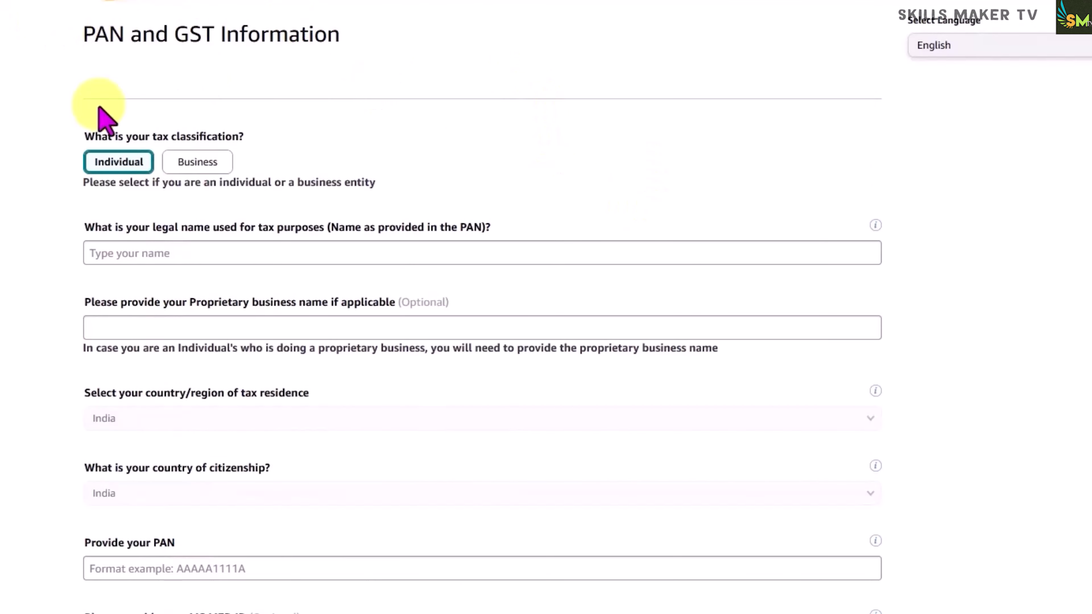
{"action": "scroll", "coordinate": [314, 490], "scroll_direction": "down", "scroll_amount": 7}
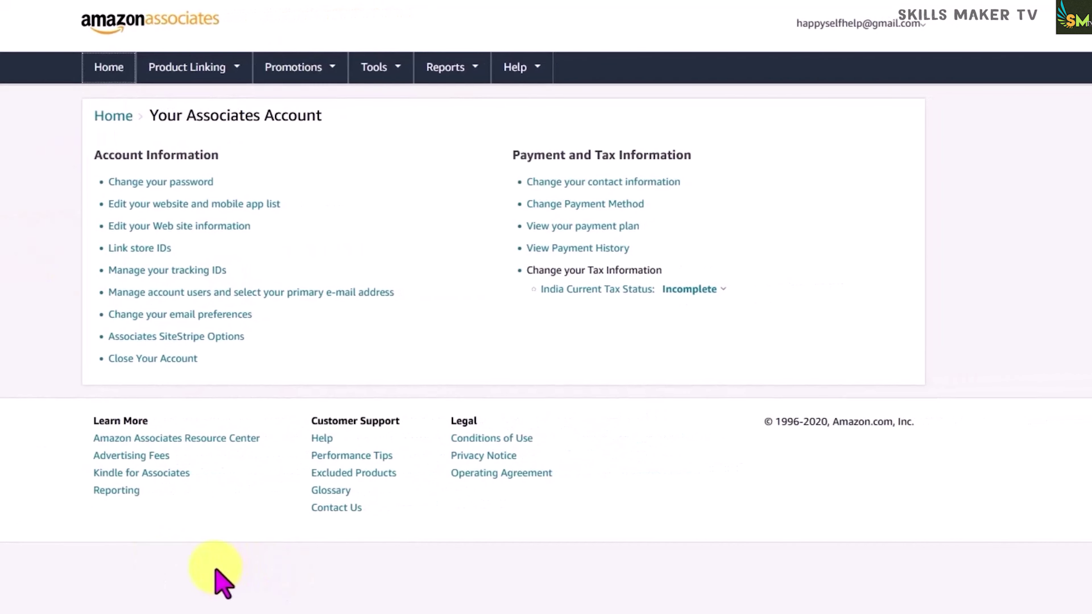
{"action": "scroll", "coordinate": [215, 577], "scroll_direction": "down", "scroll_amount": 5}
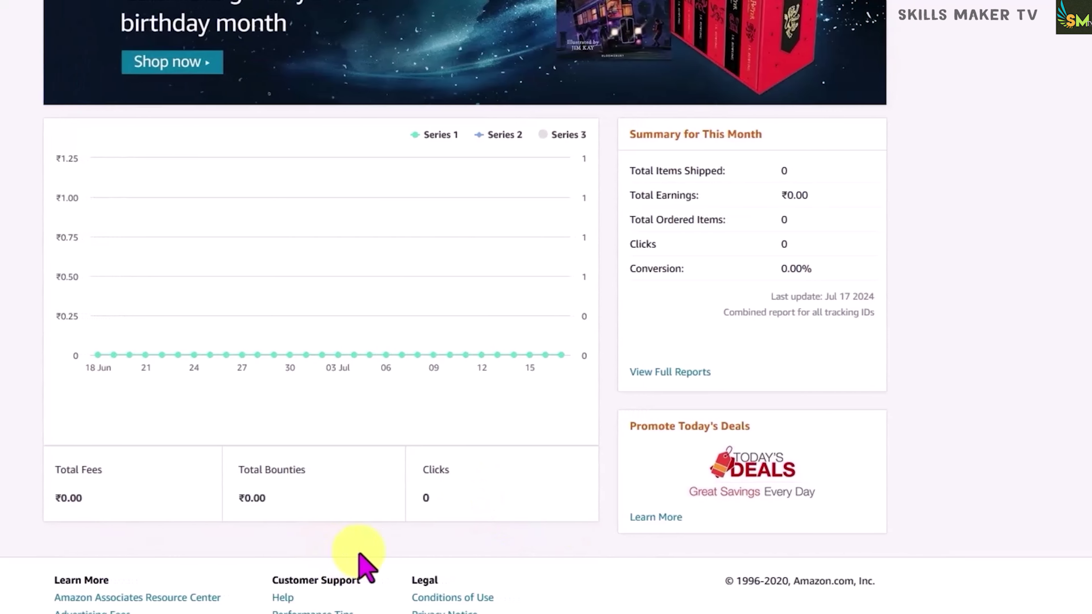
{"action": "scroll", "coordinate": [363, 564], "scroll_direction": "up", "scroll_amount": 5}
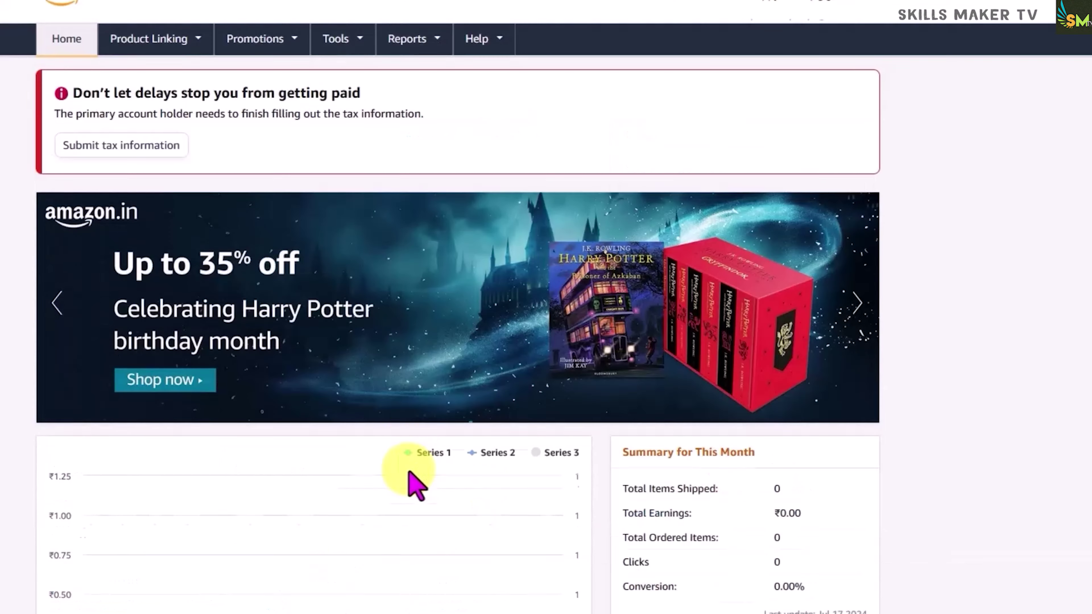
Open Help > Advertising Fee Schedule and scroll through the advertising rates tables
{"action": "left_click", "coordinate": [501, 71]}
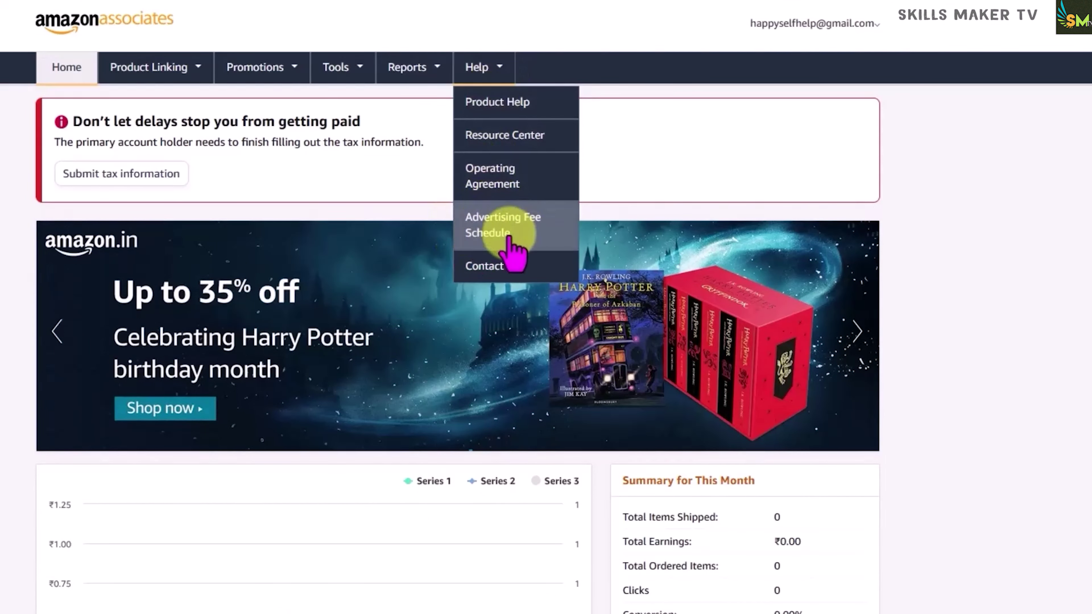
{"action": "left_click", "coordinate": [501, 232]}
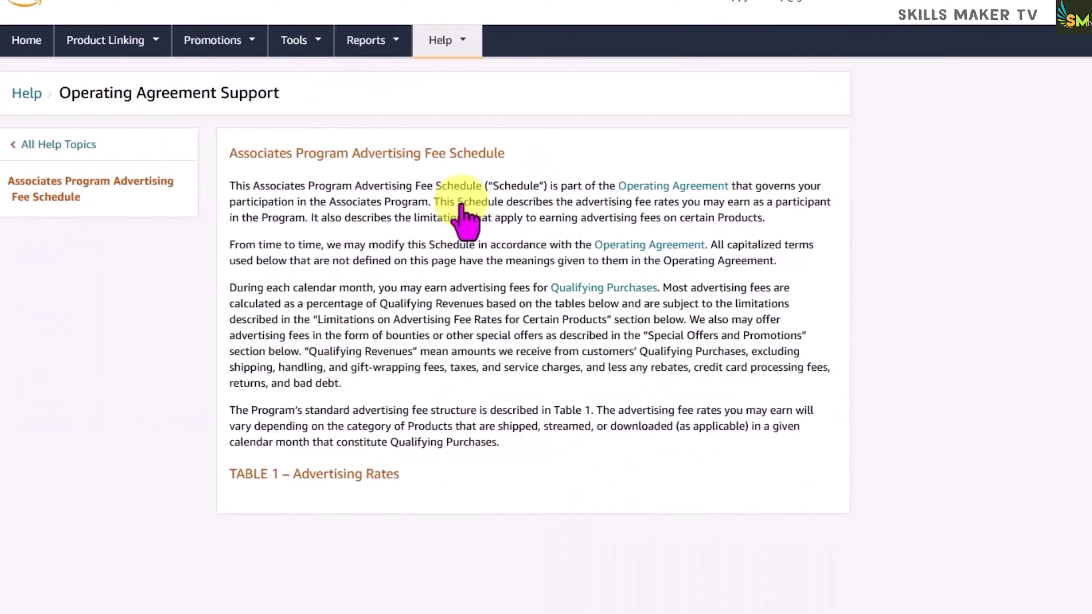
{"action": "scroll", "coordinate": [368, 301], "scroll_direction": "down", "scroll_amount": 10}
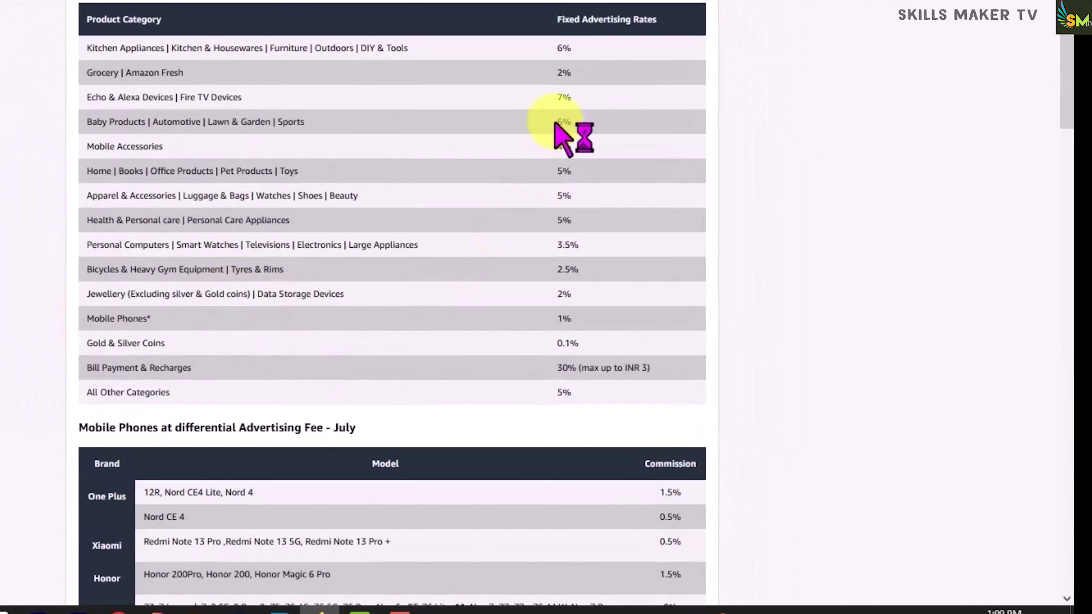
{"action": "scroll", "coordinate": [527, 351], "scroll_direction": "down", "scroll_amount": 5}
{"action": "scroll", "coordinate": [526, 350], "scroll_direction": "down", "scroll_amount": 7}
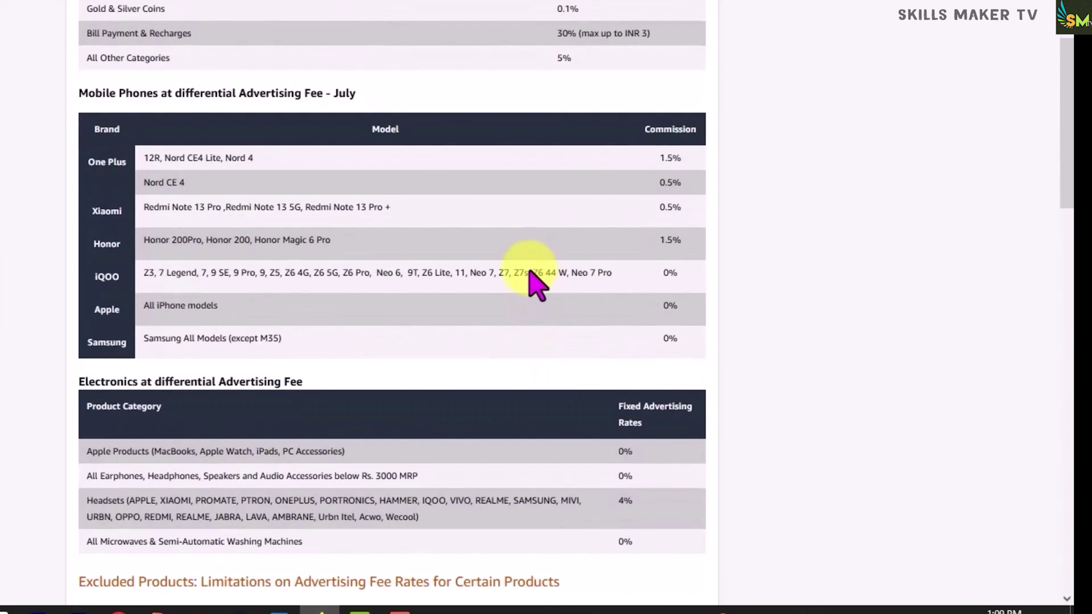
{"action": "scroll", "coordinate": [516, 331], "scroll_direction": "up", "scroll_amount": 6}
{"action": "scroll", "coordinate": [629, 353], "scroll_direction": "up", "scroll_amount": 5}
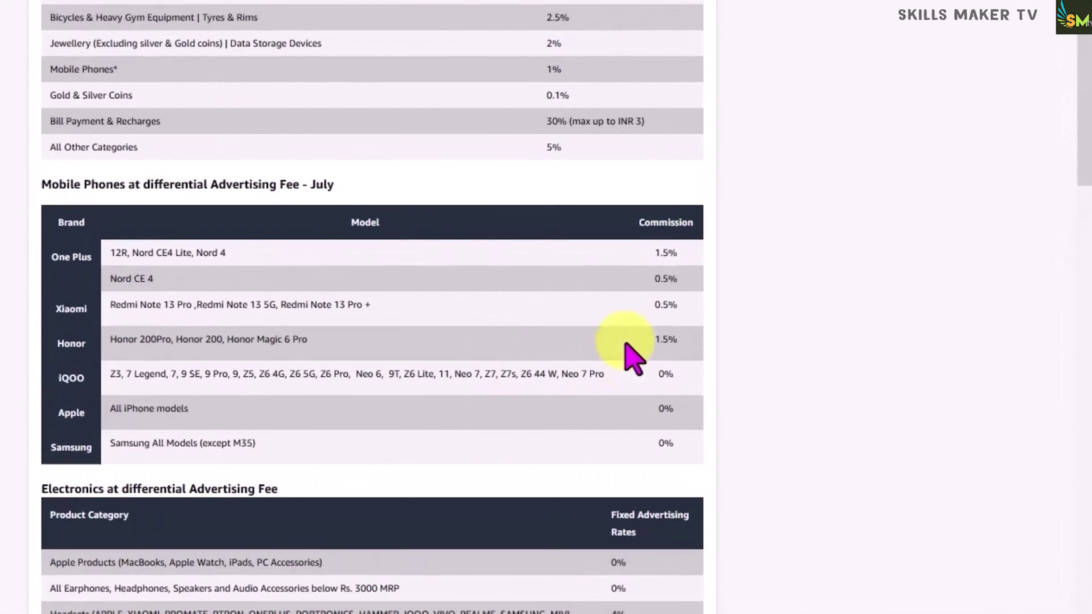
{"action": "scroll", "coordinate": [26, 43], "scroll_direction": "up", "scroll_amount": 2}
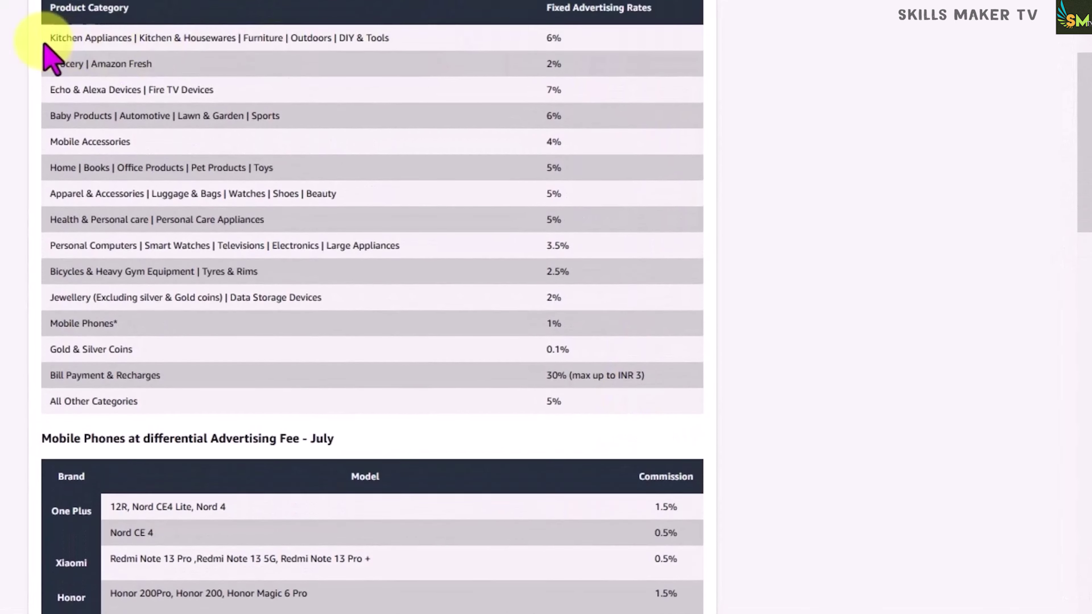
{"action": "left_click_drag", "start_coordinate": [50, 57], "coordinate": [515, 58]}
{"action": "scroll", "coordinate": [488, 139], "scroll_direction": "up", "scroll_amount": 2}
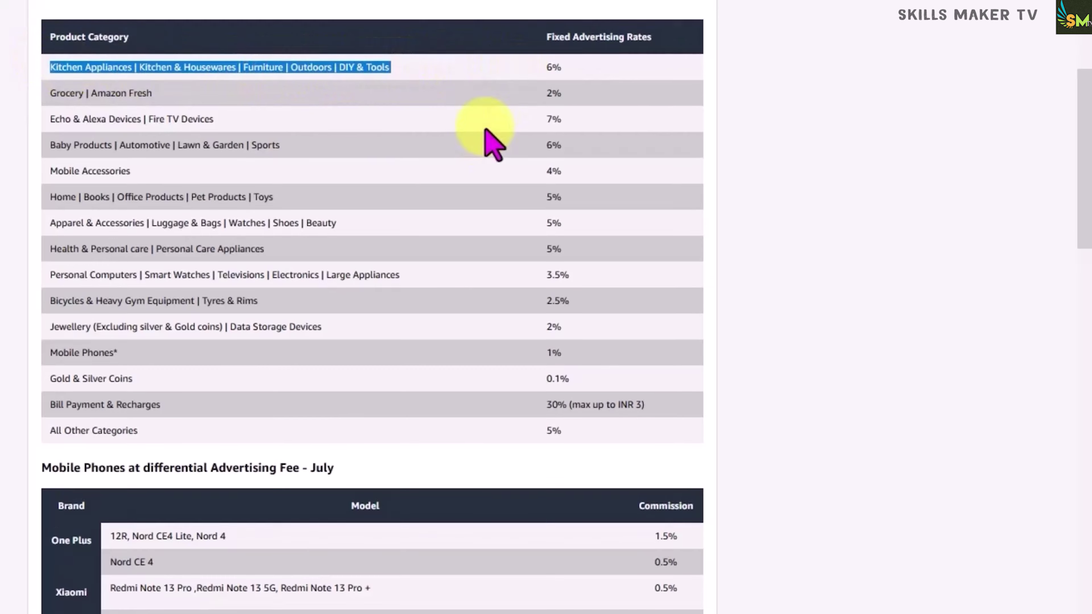
{"action": "left_click_drag", "start_coordinate": [567, 145], "coordinate": [545, 145]}
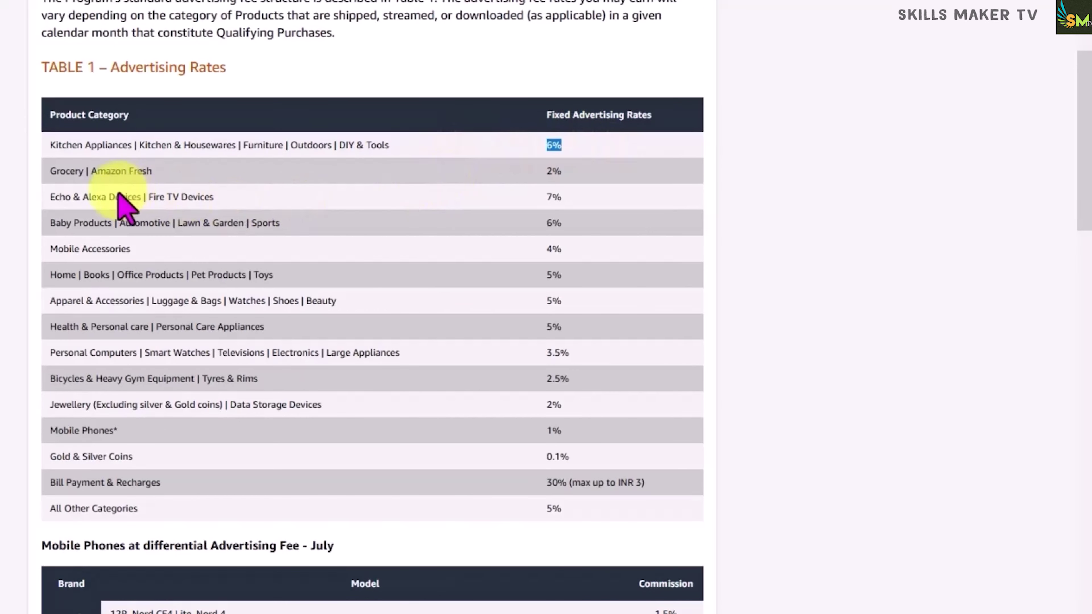
Highlight the Echo & Alexa Devices 7% rate and the Bill Payment & Recharges category
{"action": "left_click_drag", "start_coordinate": [43, 197], "coordinate": [231, 204]}
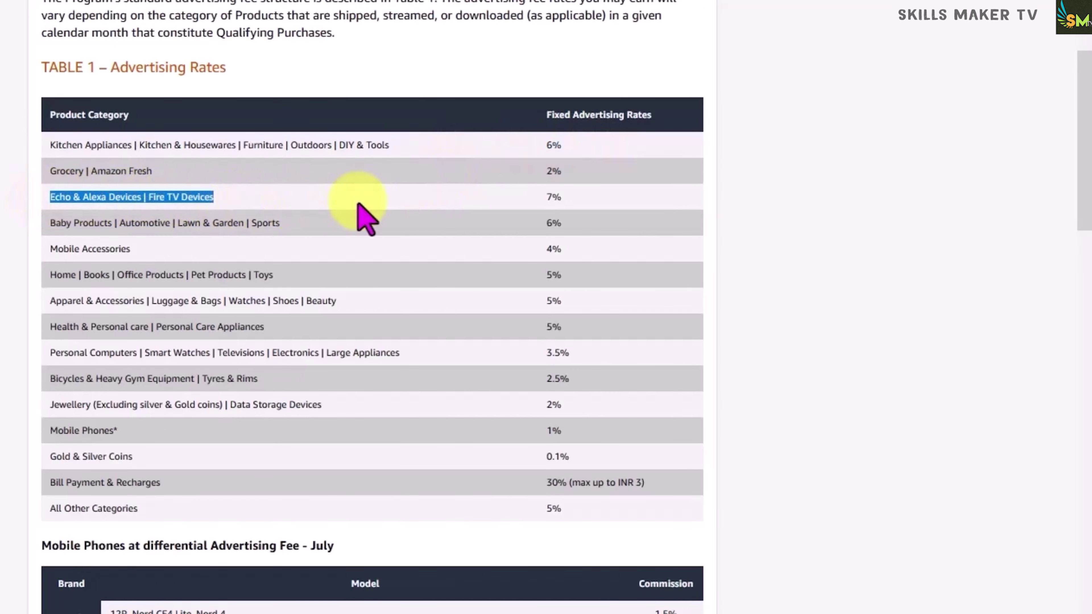
{"action": "left_click_drag", "start_coordinate": [565, 198], "coordinate": [544, 197]}
{"action": "scroll", "coordinate": [493, 299], "scroll_direction": "down", "scroll_amount": 2}
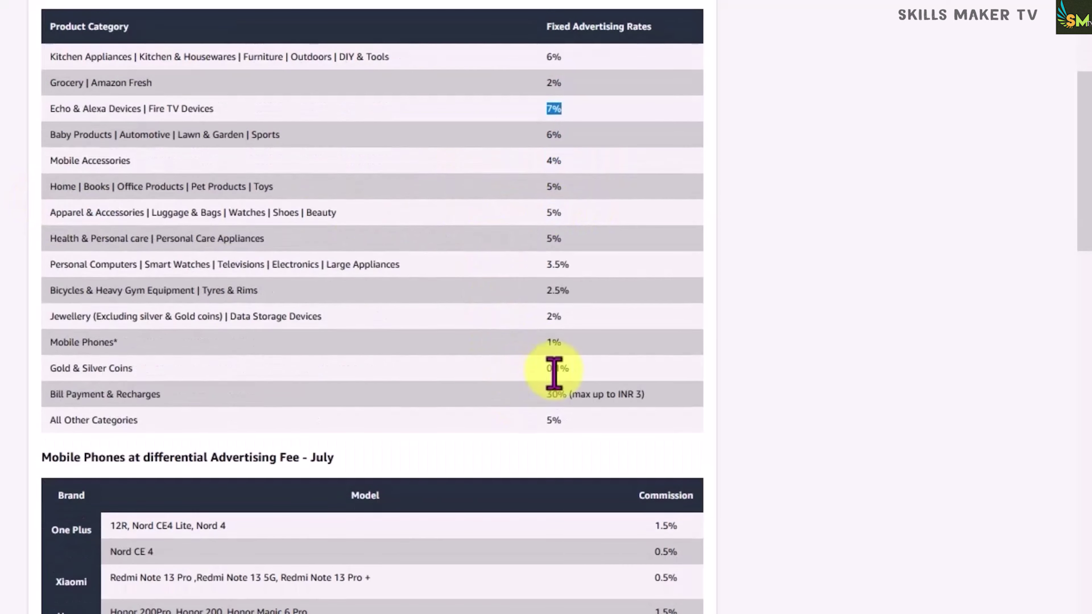
{"action": "left_click_drag", "start_coordinate": [64, 343], "coordinate": [531, 349]}
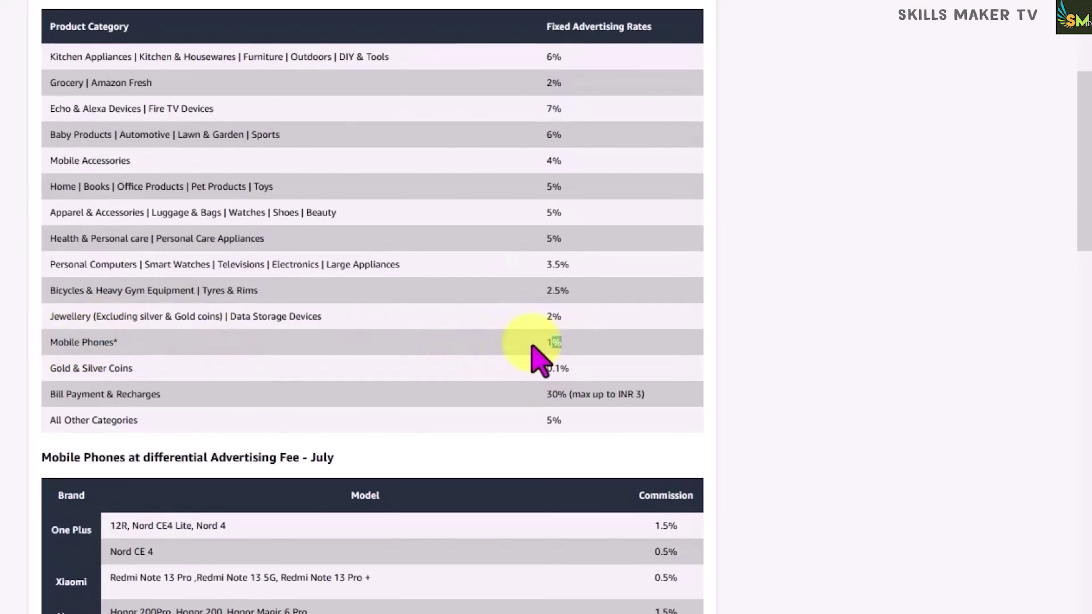
{"action": "scroll", "coordinate": [439, 378], "scroll_direction": "down", "scroll_amount": 2}
{"action": "left_click_drag", "start_coordinate": [585, 308], "coordinate": [38, 310]}
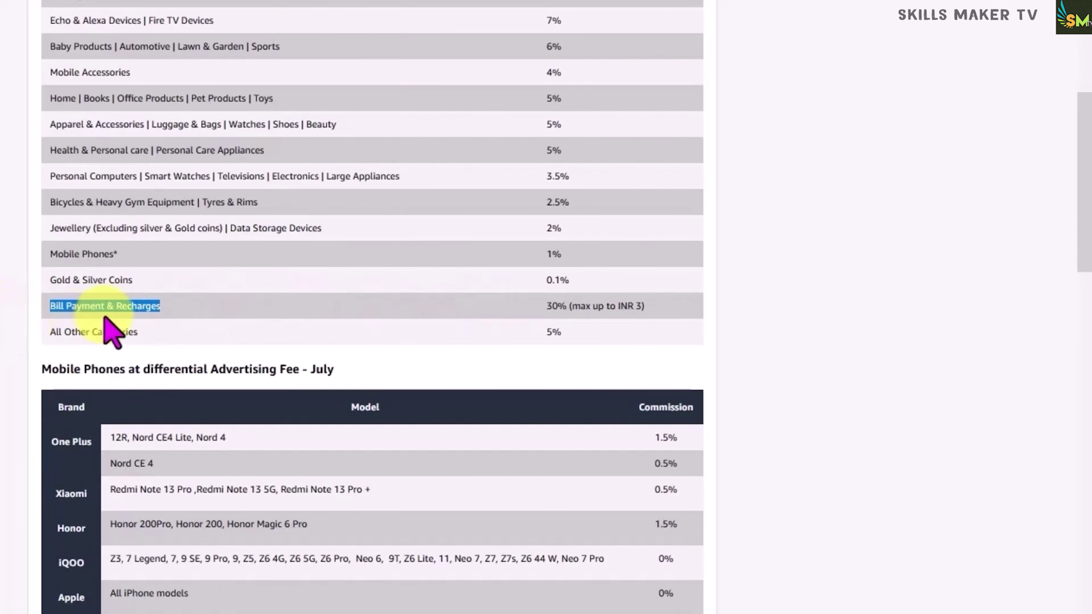
{"action": "scroll", "coordinate": [192, 385], "scroll_direction": "down", "scroll_amount": 10}
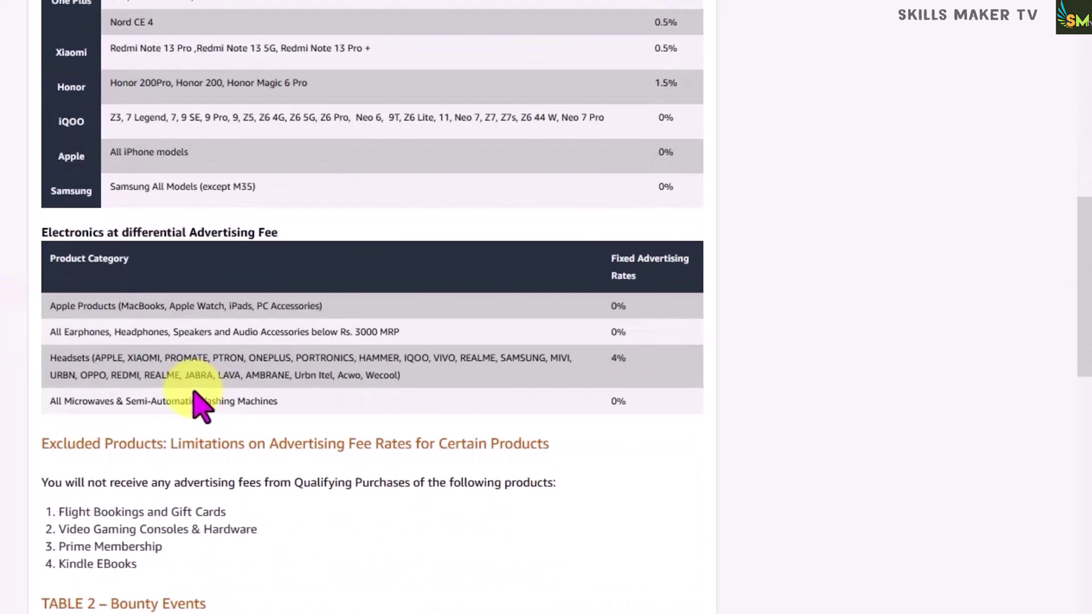
{"action": "scroll", "coordinate": [365, 584], "scroll_direction": "down", "scroll_amount": 13}
{"action": "scroll", "coordinate": [370, 590], "scroll_direction": "down", "scroll_amount": 1}
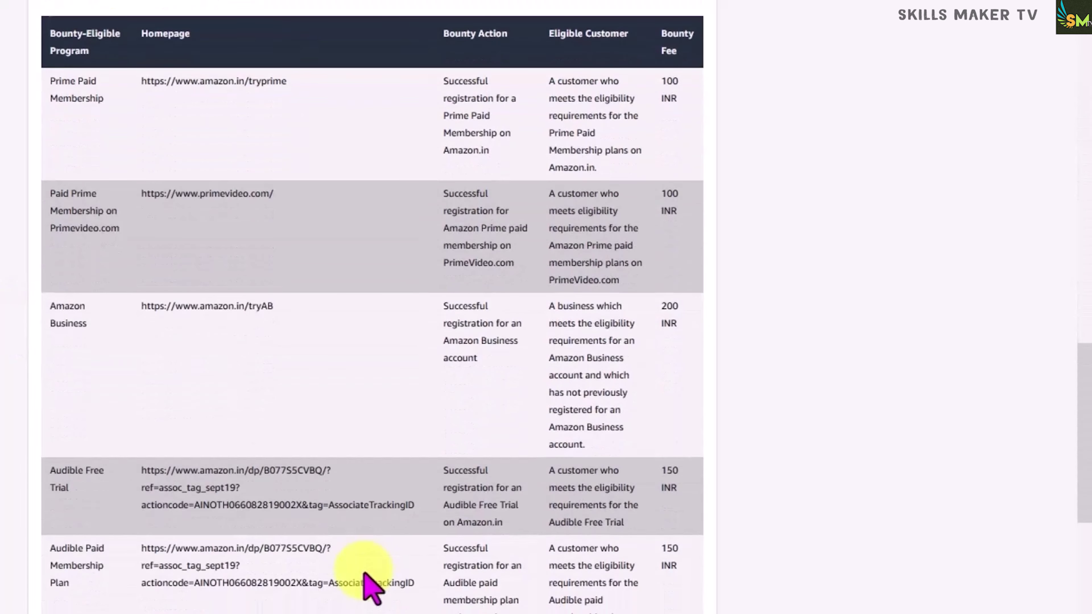
{"action": "scroll", "coordinate": [360, 576], "scroll_direction": "down", "scroll_amount": 4}
{"action": "scroll", "coordinate": [357, 574], "scroll_direction": "up", "scroll_amount": 20}
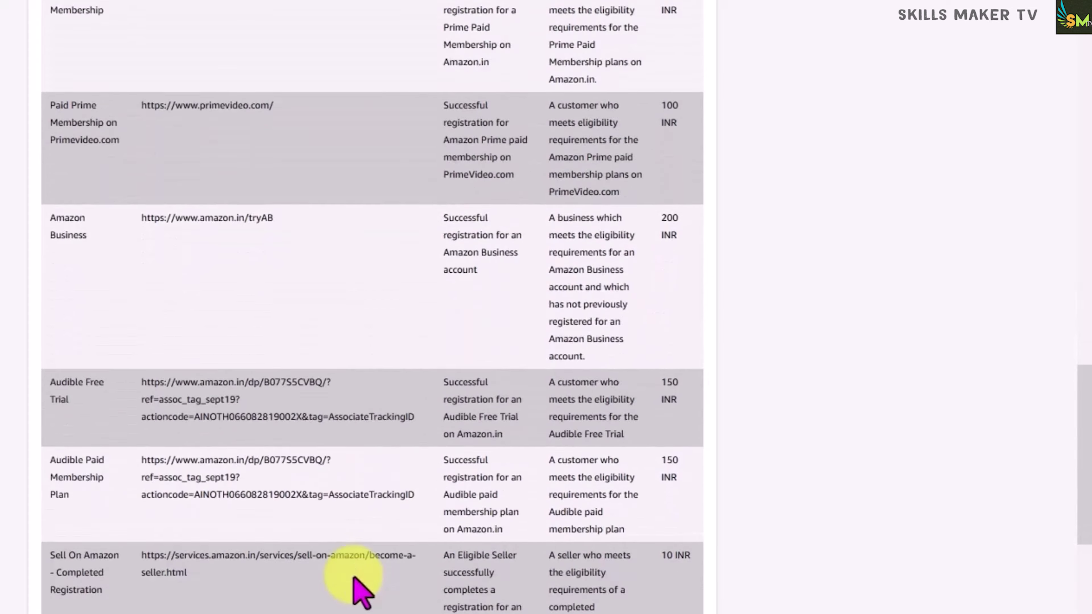
{"action": "scroll", "coordinate": [360, 593], "scroll_direction": "up", "scroll_amount": 6}
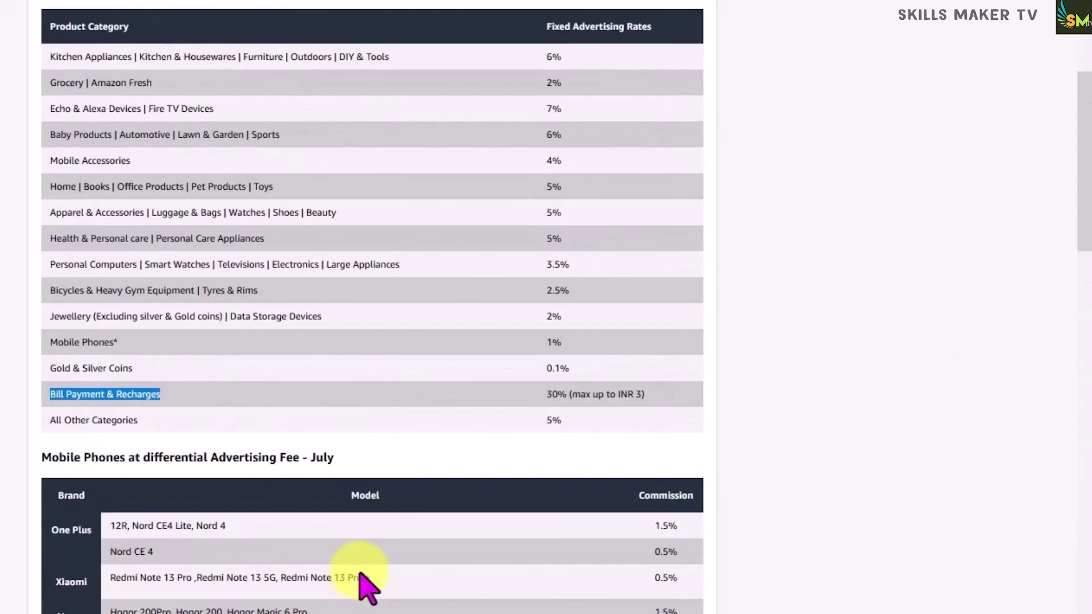
{"action": "scroll", "coordinate": [361, 473], "scroll_direction": "up", "scroll_amount": 10}
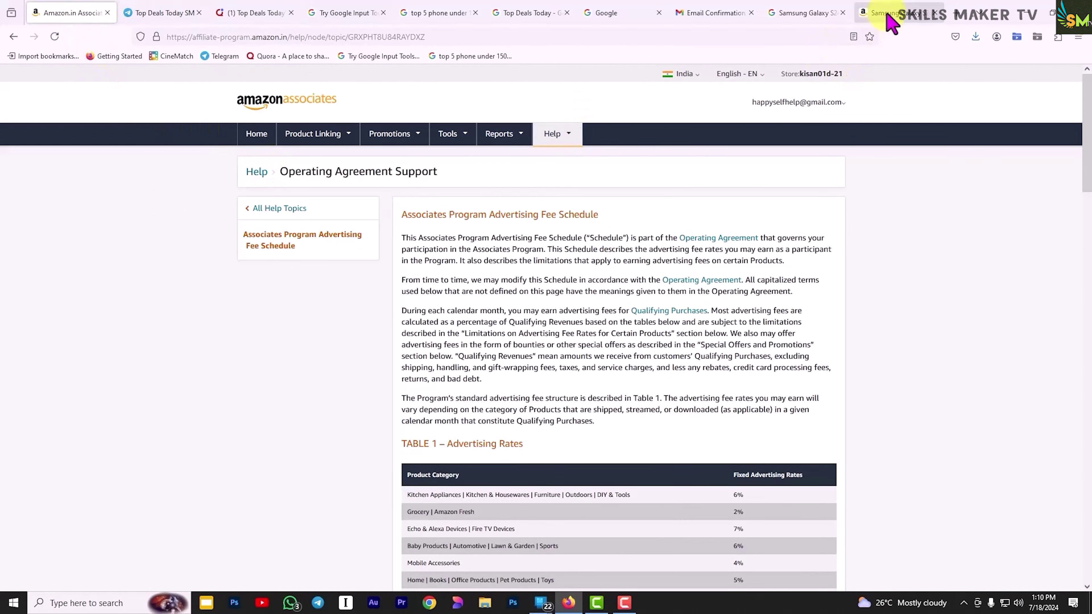
Return to the Amazon.in tab and open Movers and Shakers from the All menu
{"action": "left_click", "coordinate": [874, 13]}
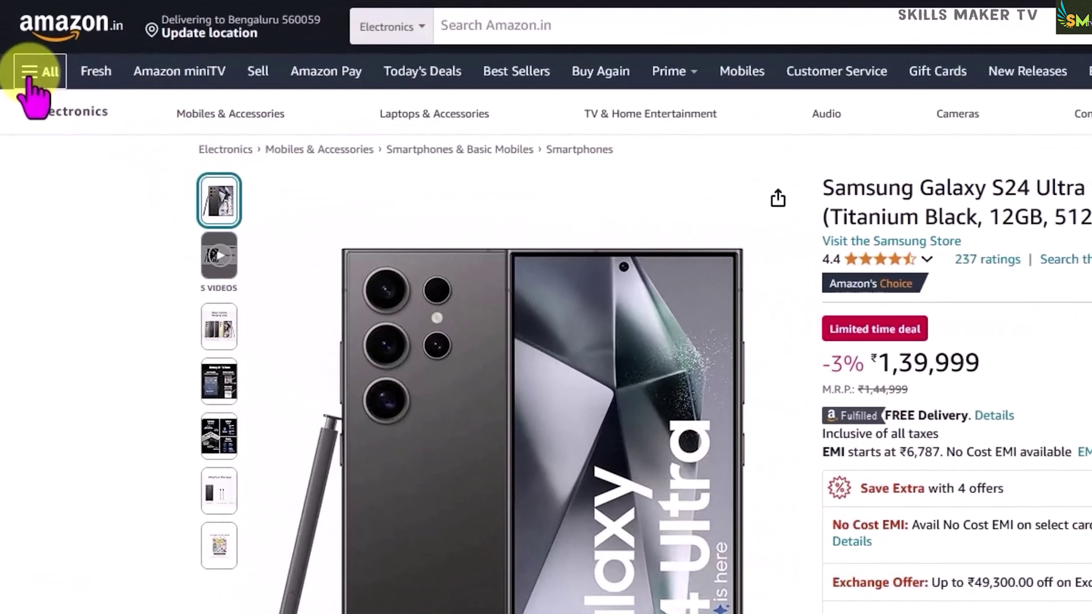
{"action": "left_click", "coordinate": [32, 71]}
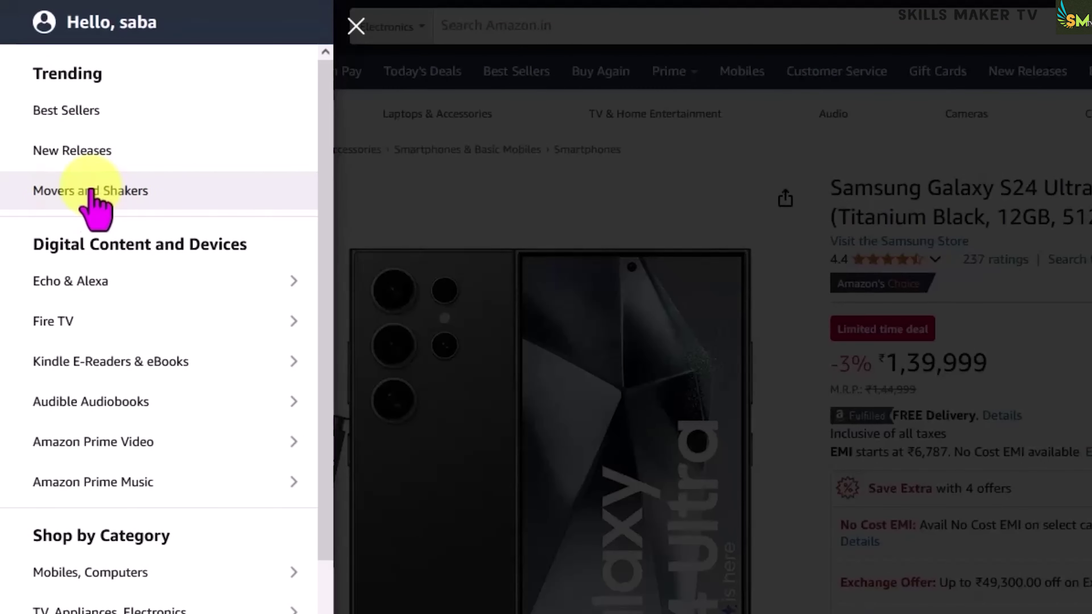
{"action": "left_click", "coordinate": [91, 190]}
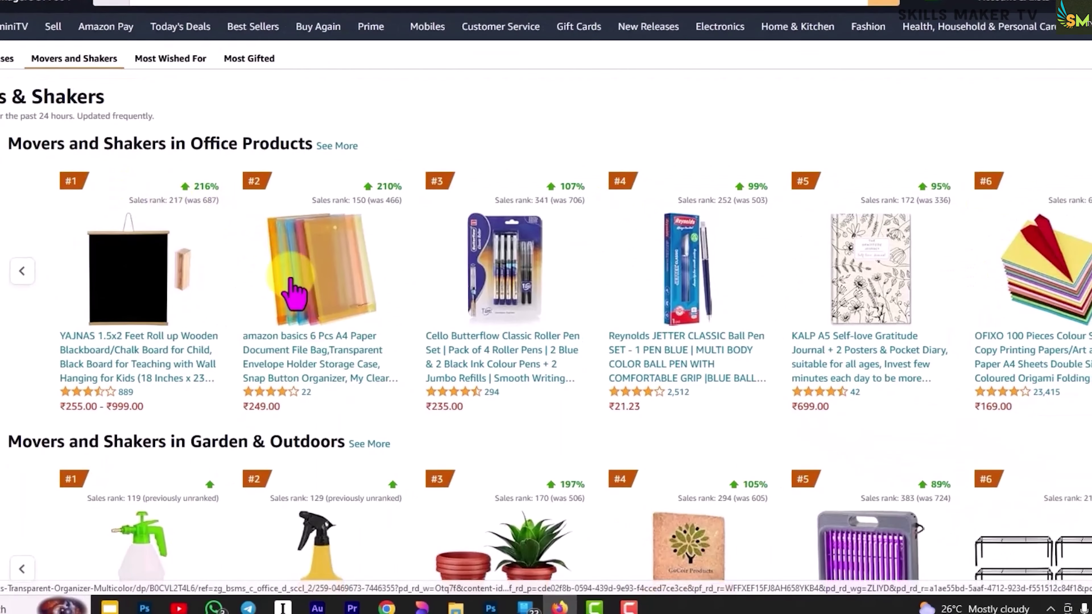
{"action": "scroll", "coordinate": [234, 231], "scroll_direction": "down", "scroll_amount": 2}
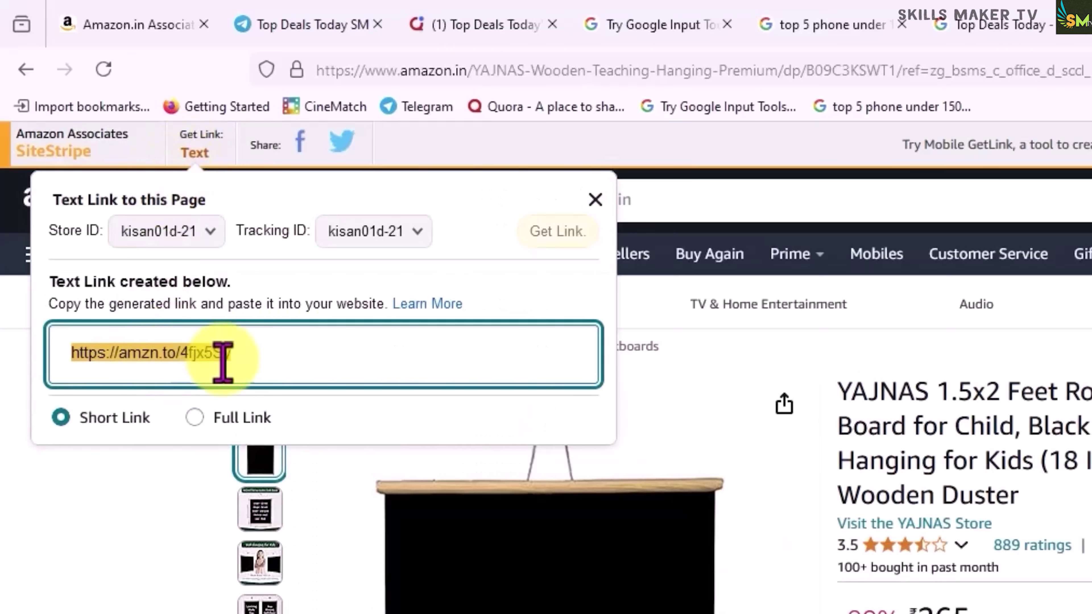
Toggle SiteStripe to Full Link then Short Link, and copy the blackboard's amzn.to link
{"action": "left_click", "coordinate": [195, 417]}
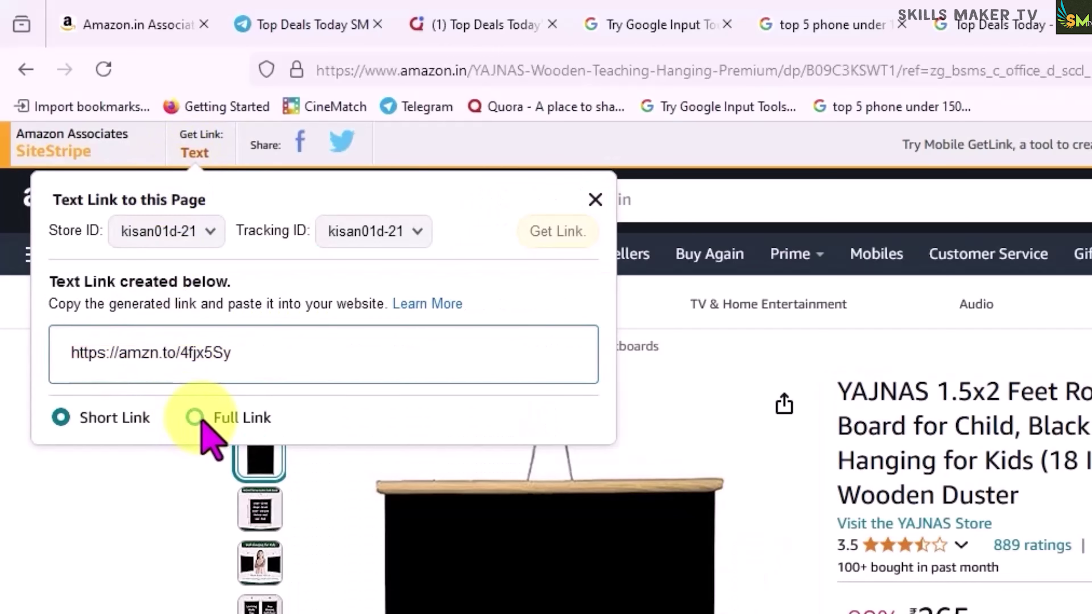
{"action": "left_click", "coordinate": [61, 417]}
{"action": "left_click", "coordinate": [196, 365]}
{"action": "right_click", "coordinate": [195, 364]}
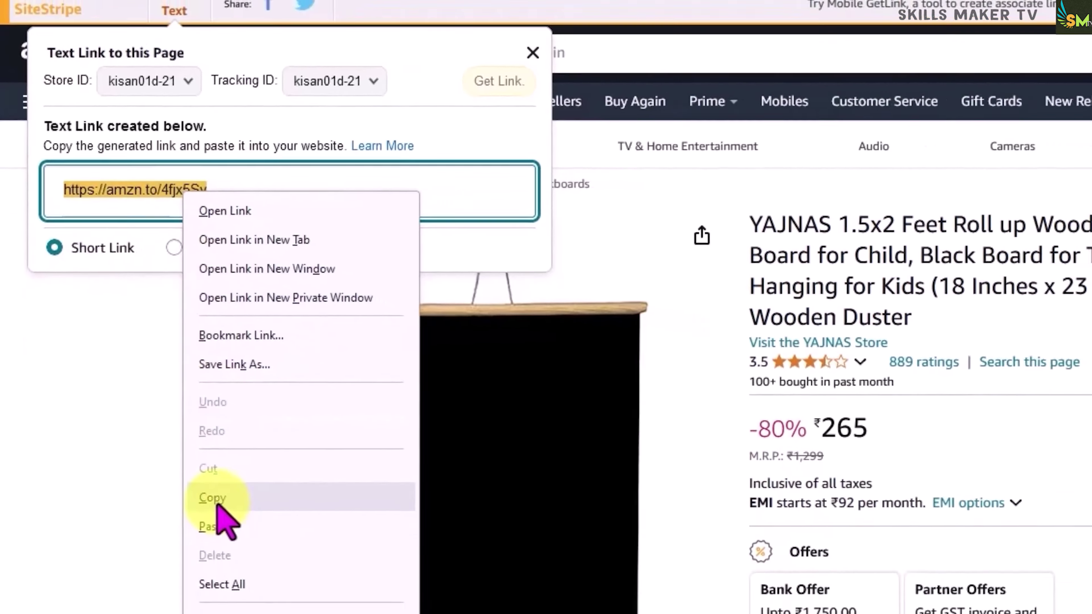
{"action": "left_click", "coordinate": [217, 506]}
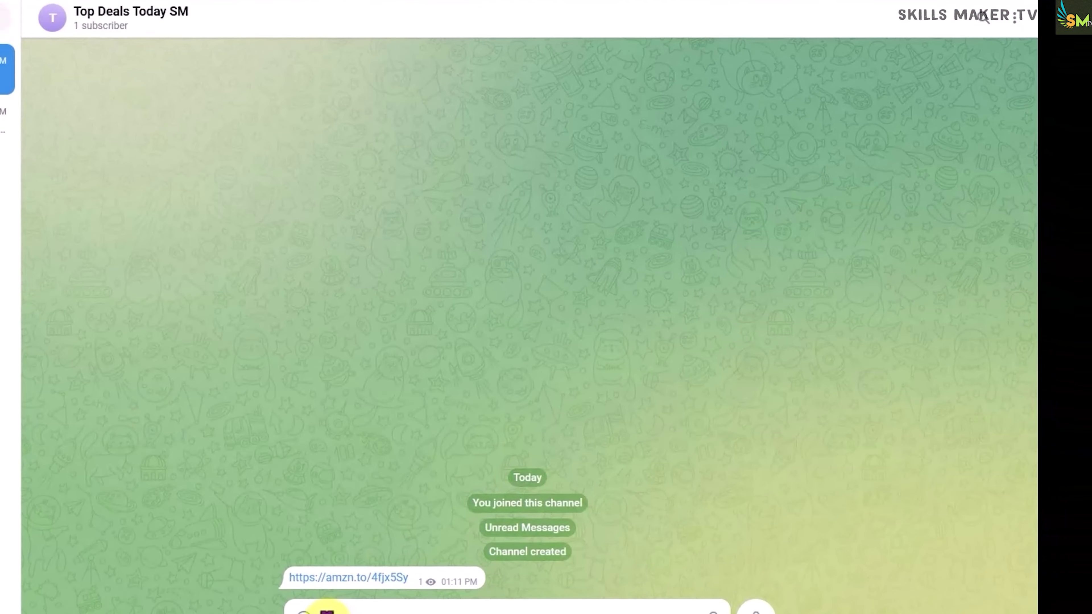
Post the product image with the amzn.to/4fjx5Sy link and copy the channel's t.me invite link
{"action": "mouse_move", "coordinate": [692, 600]}
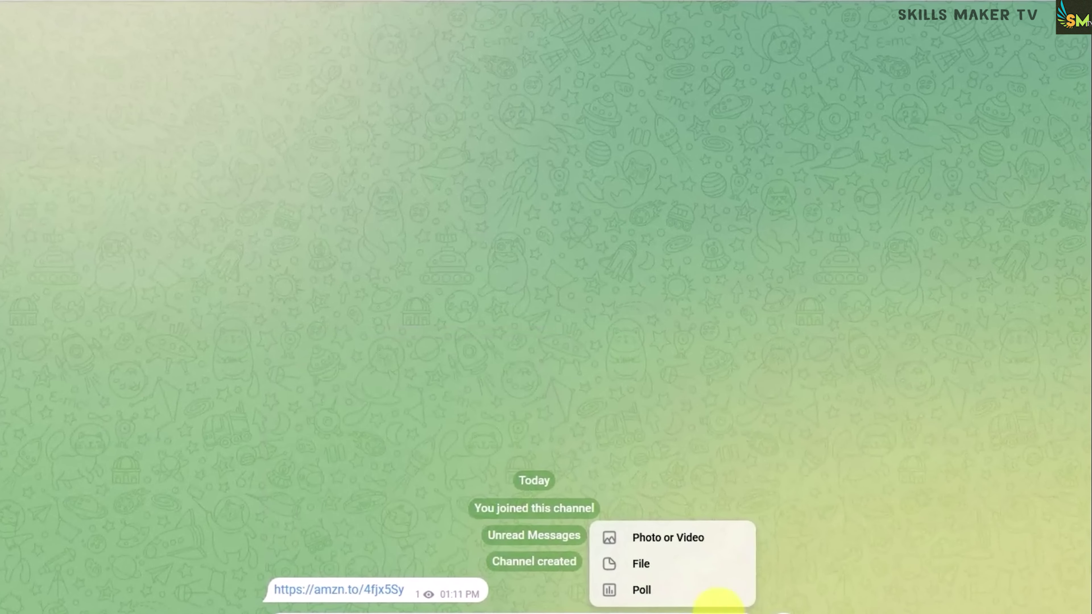
{"action": "left_click", "coordinate": [664, 539]}
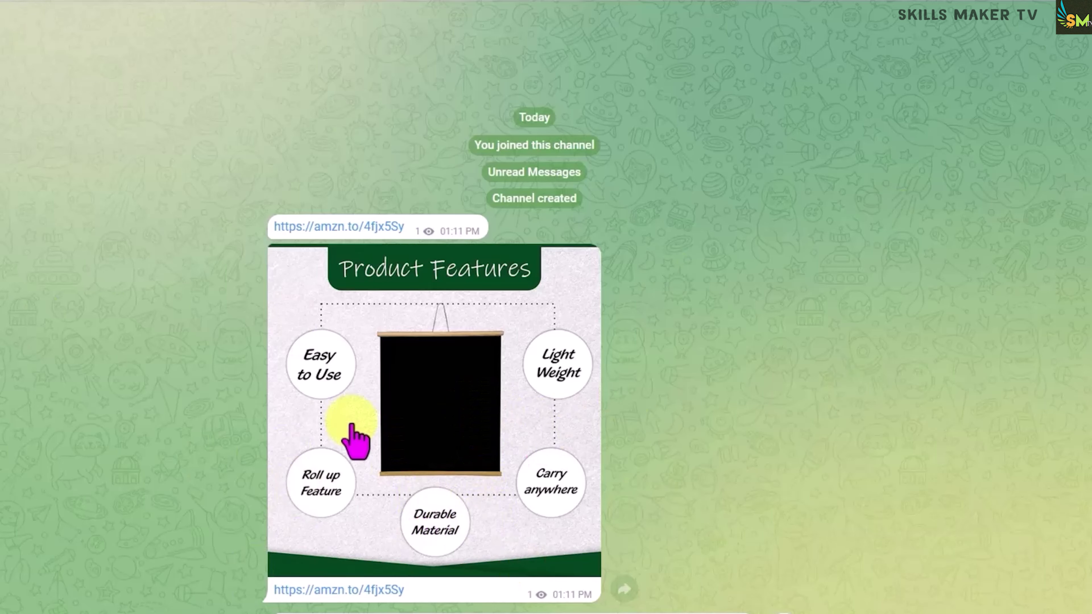
{"action": "left_click", "coordinate": [98, 3]}
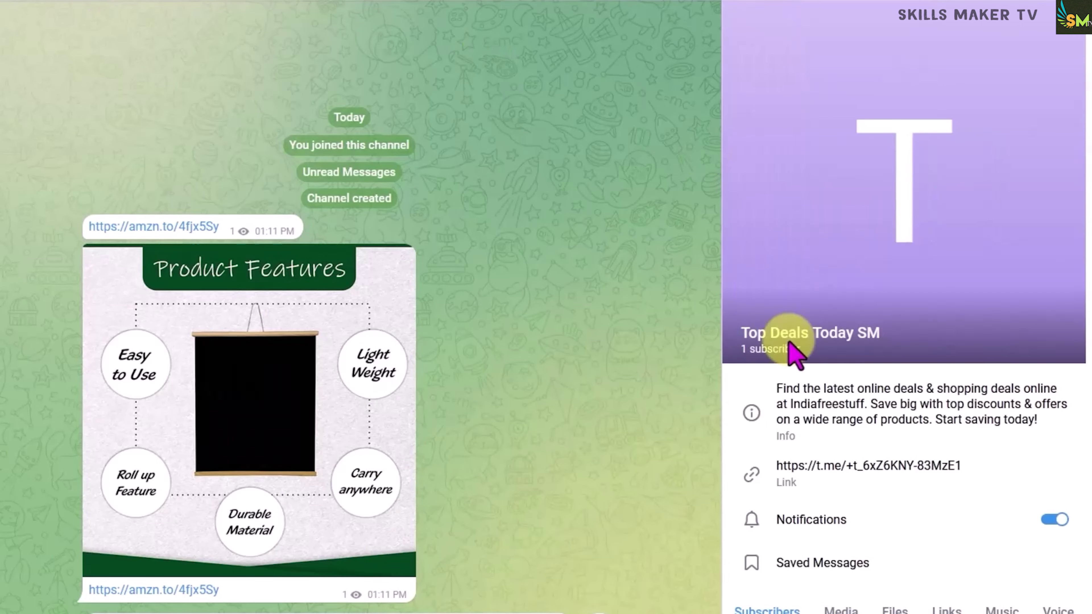
{"action": "left_click", "coordinate": [840, 465]}
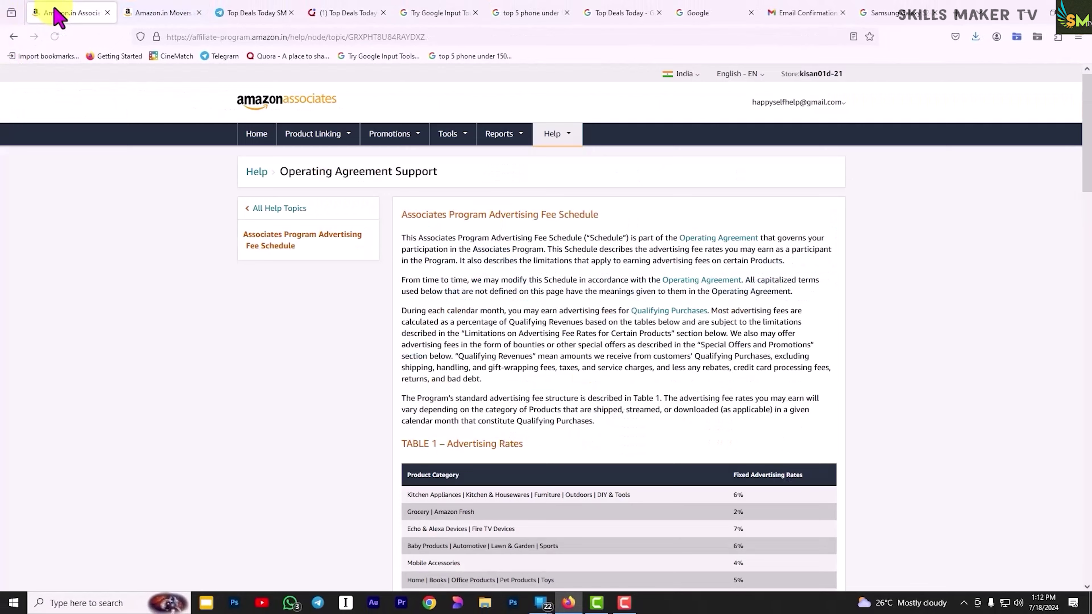
Get the Samsung Galaxy S24 Ultra's short affiliate link from SiteStripe on its Amazon.in page
{"action": "left_click", "coordinate": [159, 12]}
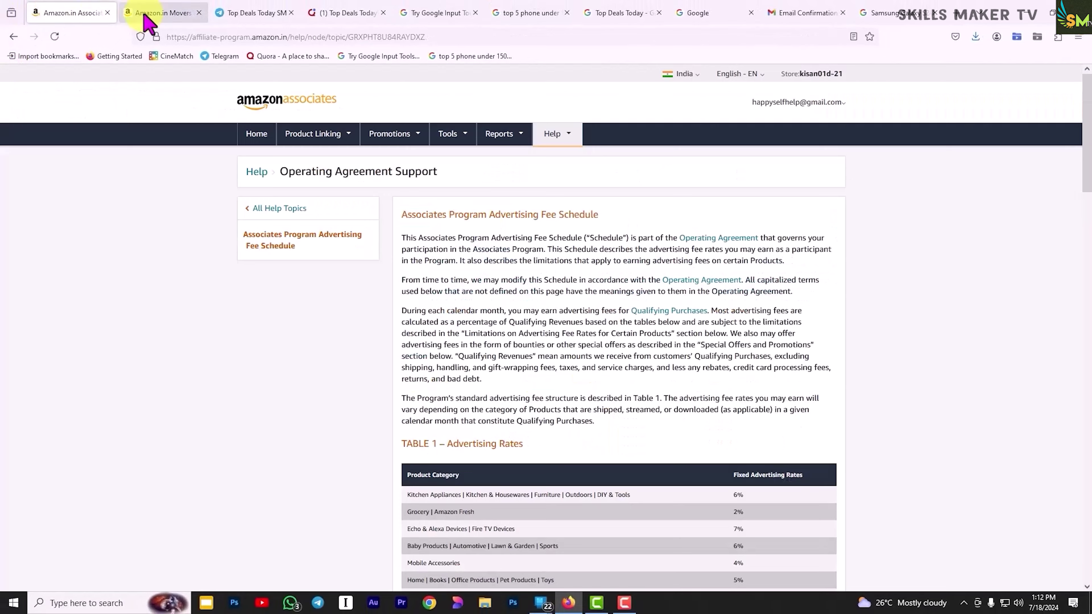
{"action": "left_click", "coordinate": [14, 37]}
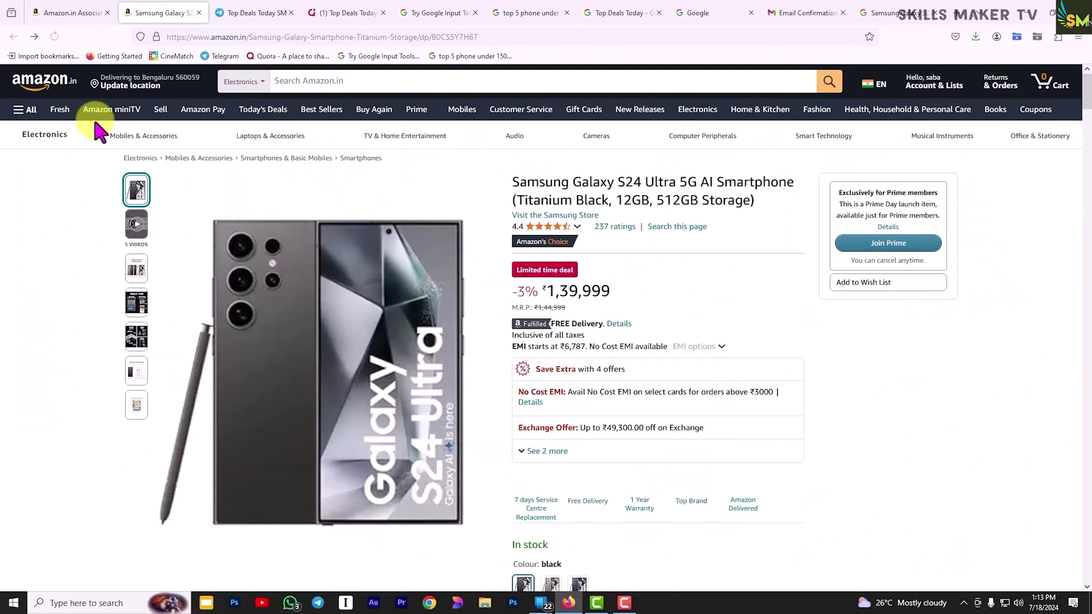
{"action": "scroll", "coordinate": [479, 375], "scroll_direction": "down", "scroll_amount": 5}
{"action": "scroll", "coordinate": [366, 327], "scroll_direction": "up", "scroll_amount": 5}
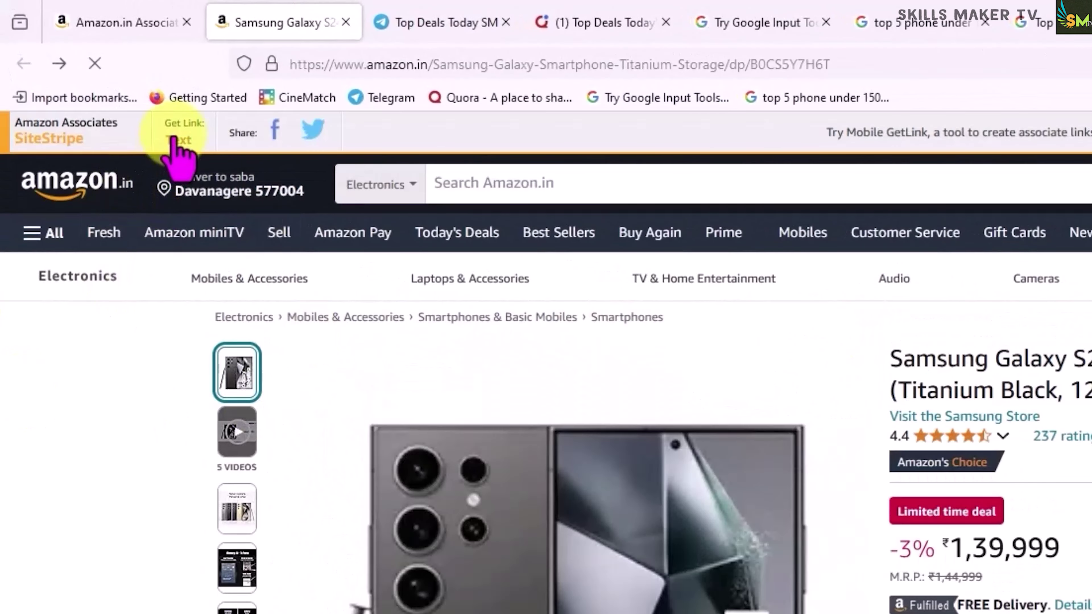
{"action": "left_click", "coordinate": [445, 19]}
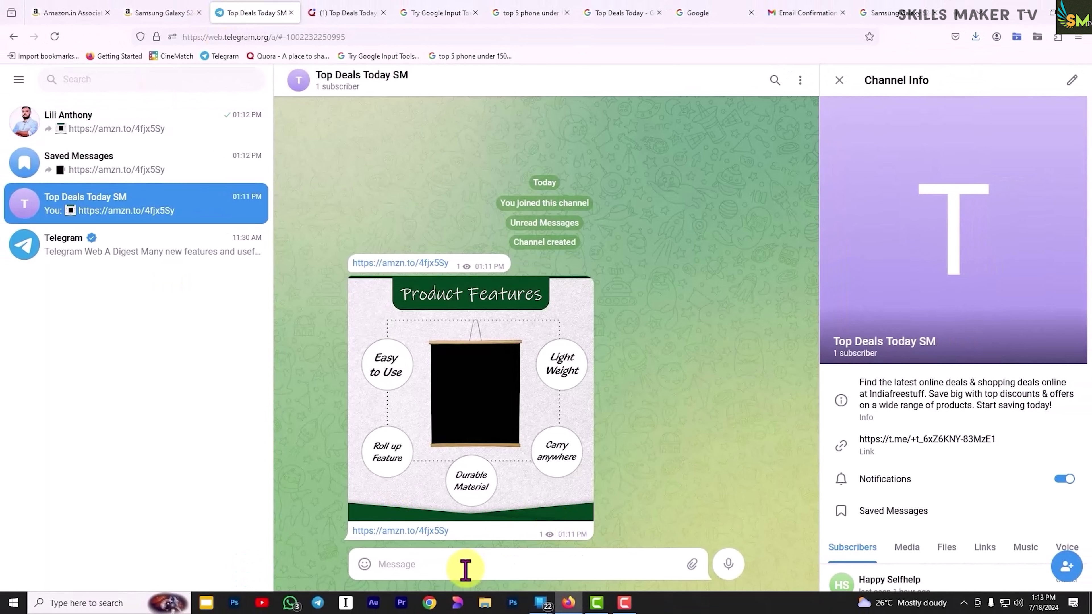
Send amzn.to/4cFRsYe to Top Deals Today SM and copy the channel's t.me invite link
{"action": "left_click", "coordinate": [733, 572]}
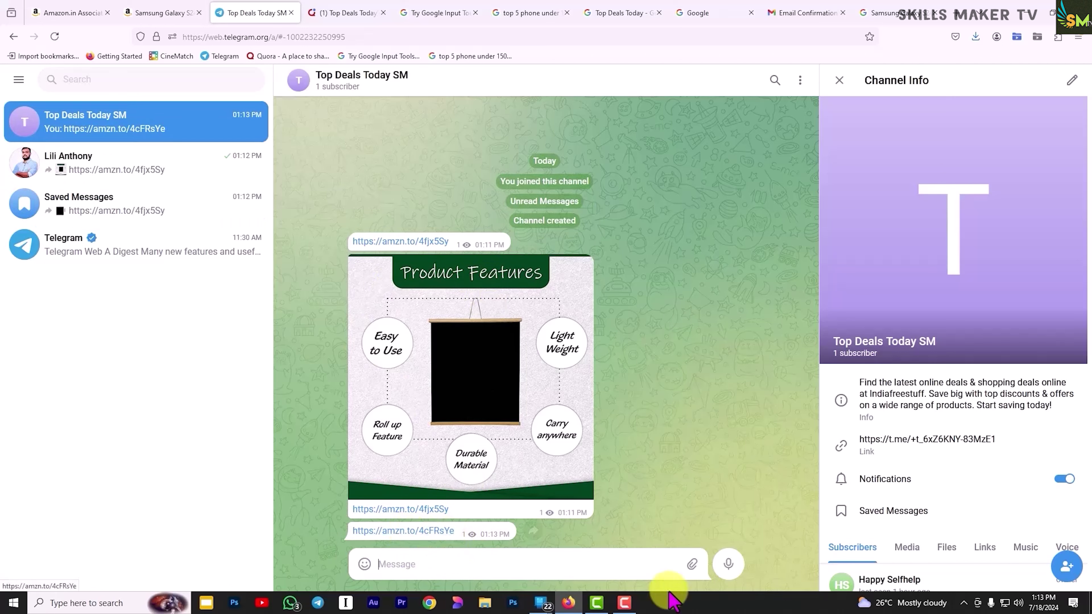
{"action": "left_click", "coordinate": [925, 443]}
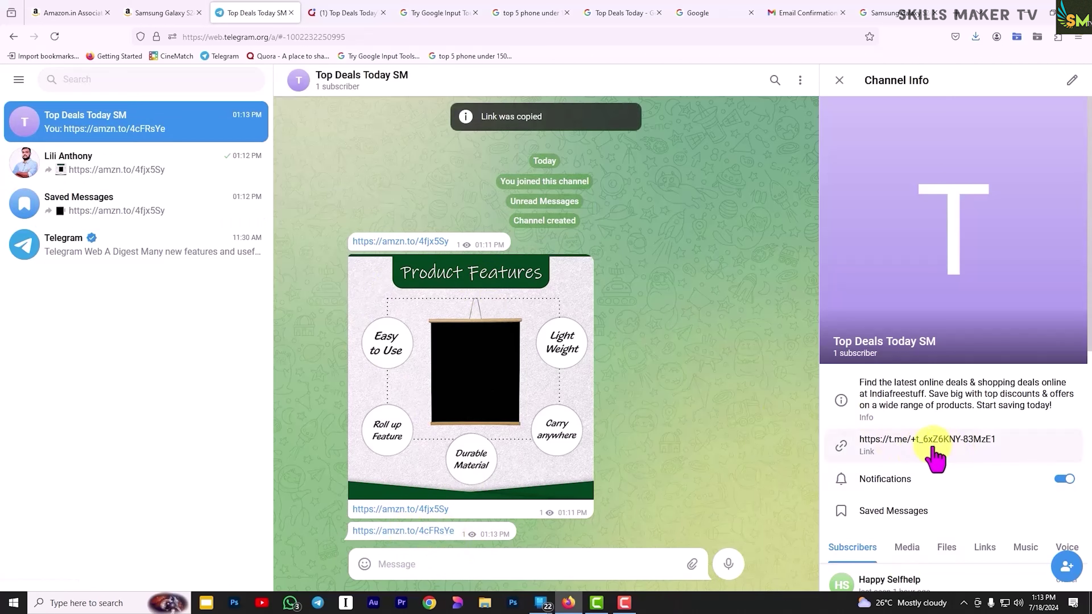
{"action": "left_click", "coordinate": [347, 13]}
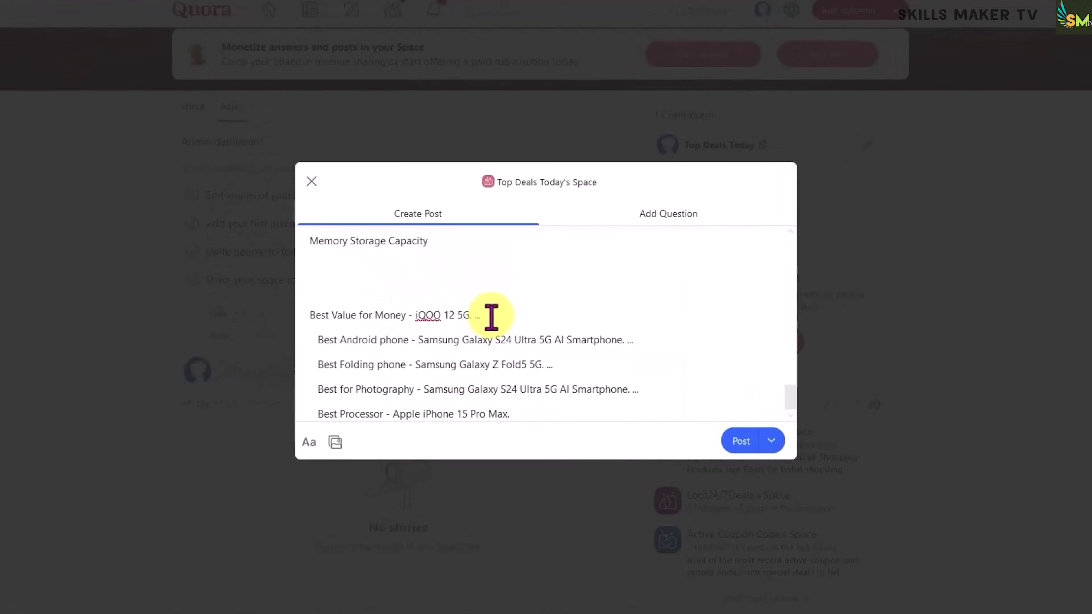
Paste the Top Deals Today SM channel link and convert its preview card to a text link
{"action": "key", "text": "ctrl+v"}
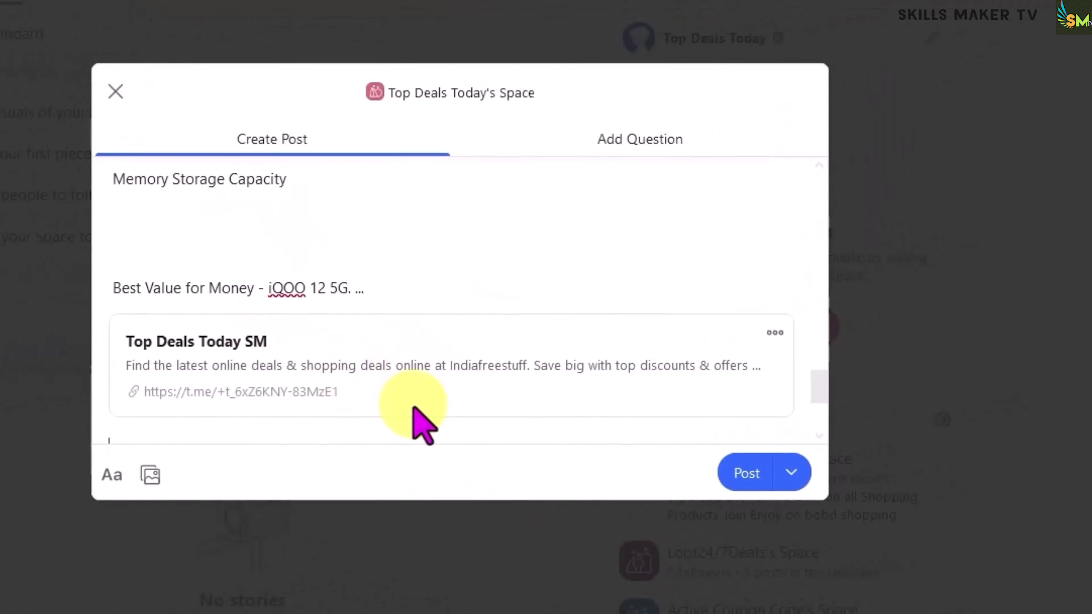
{"action": "left_click", "coordinate": [715, 344]}
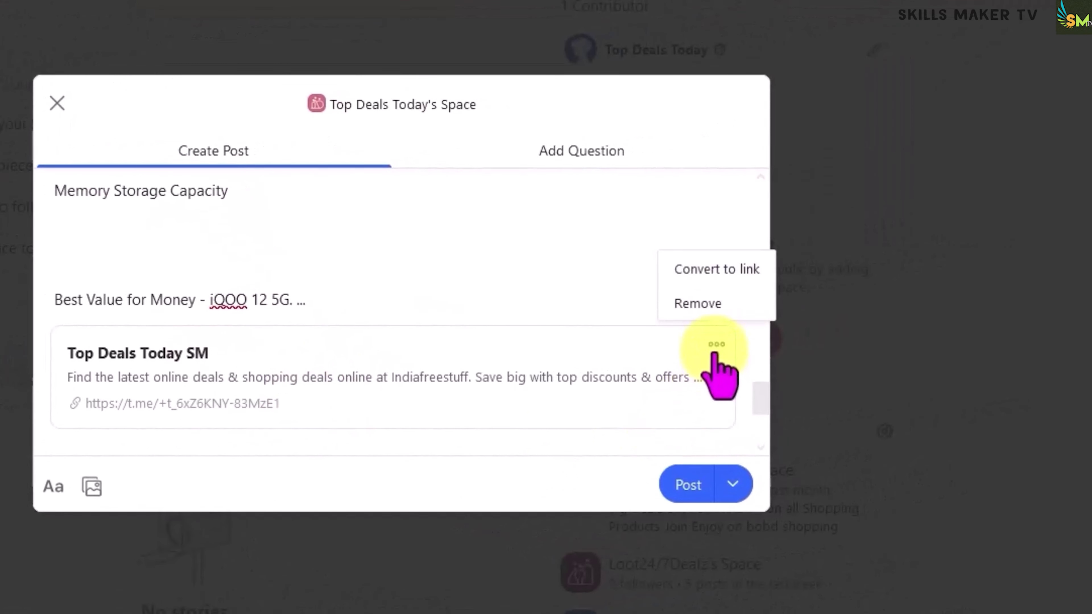
{"action": "left_click", "coordinate": [687, 274]}
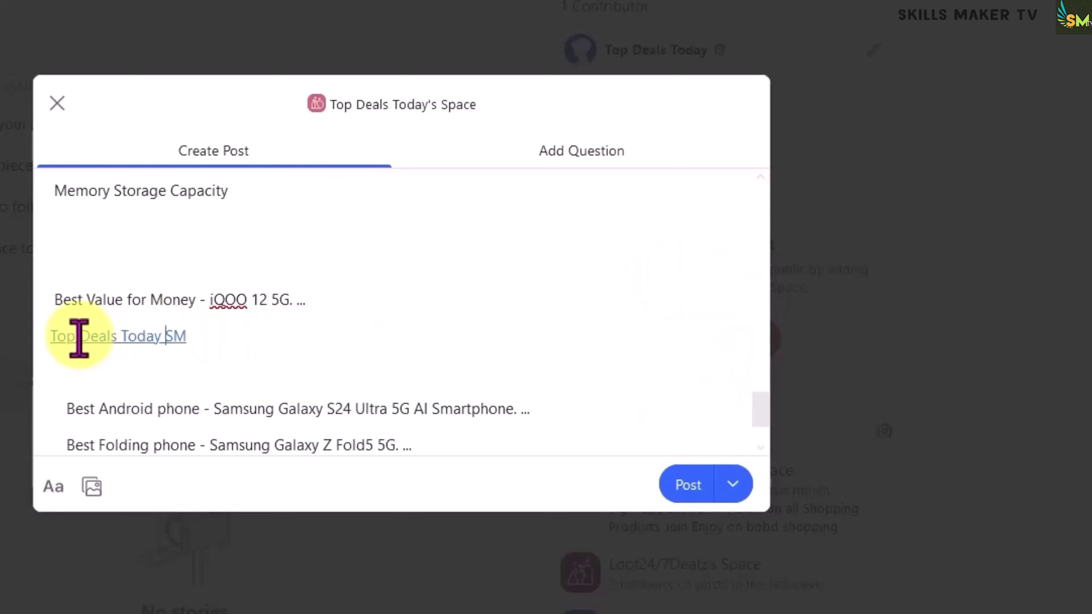
{"action": "left_click", "coordinate": [160, 338]}
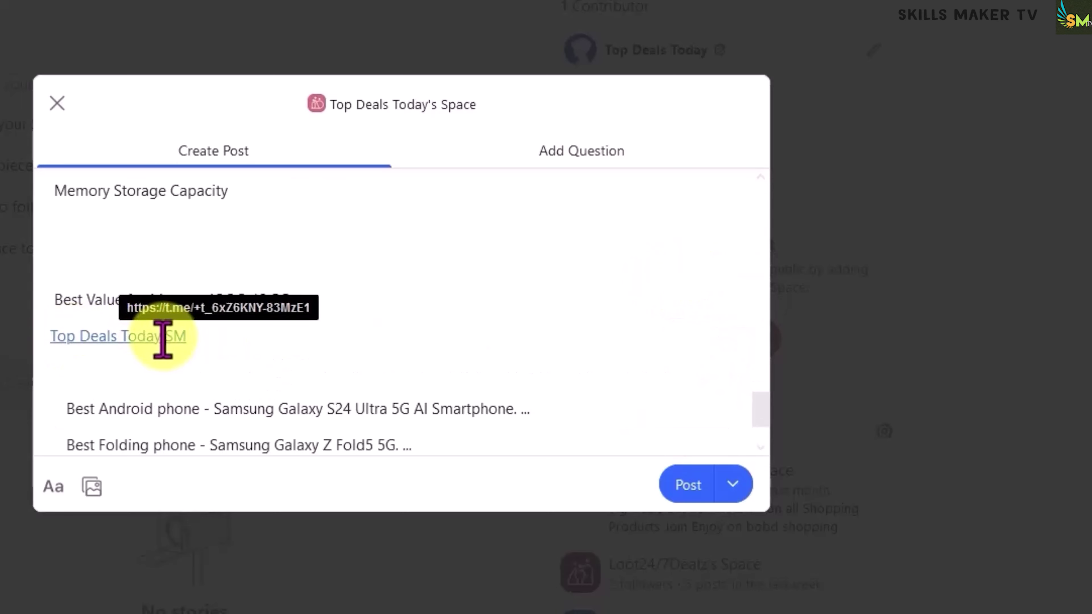
{"action": "left_click", "coordinate": [329, 342]}
{"action": "scroll", "coordinate": [397, 358], "scroll_direction": "up", "scroll_amount": 5}
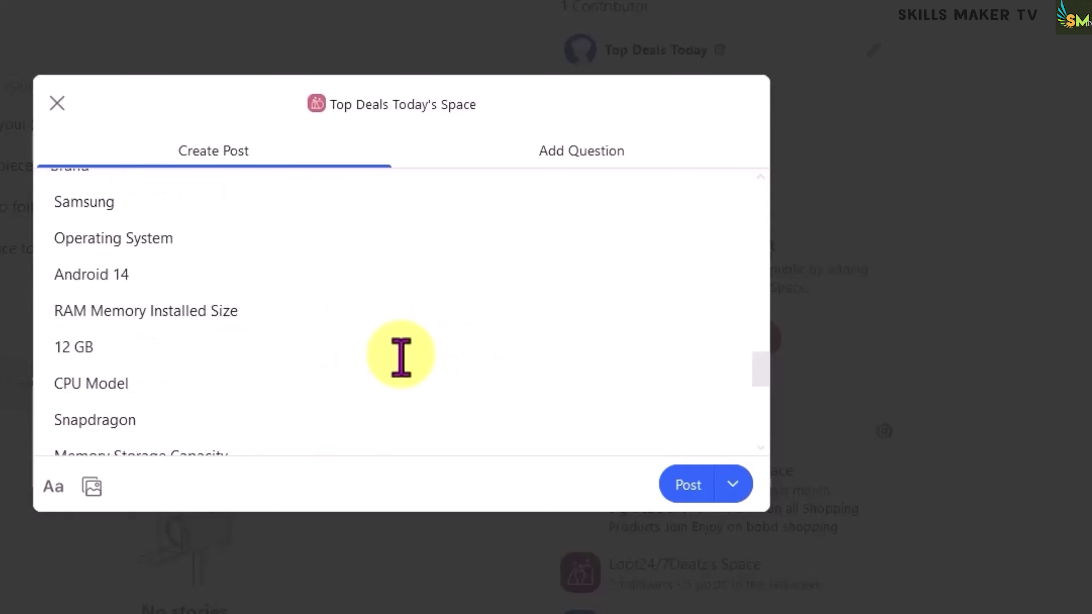
{"action": "scroll", "coordinate": [399, 357], "scroll_direction": "up", "scroll_amount": 10}
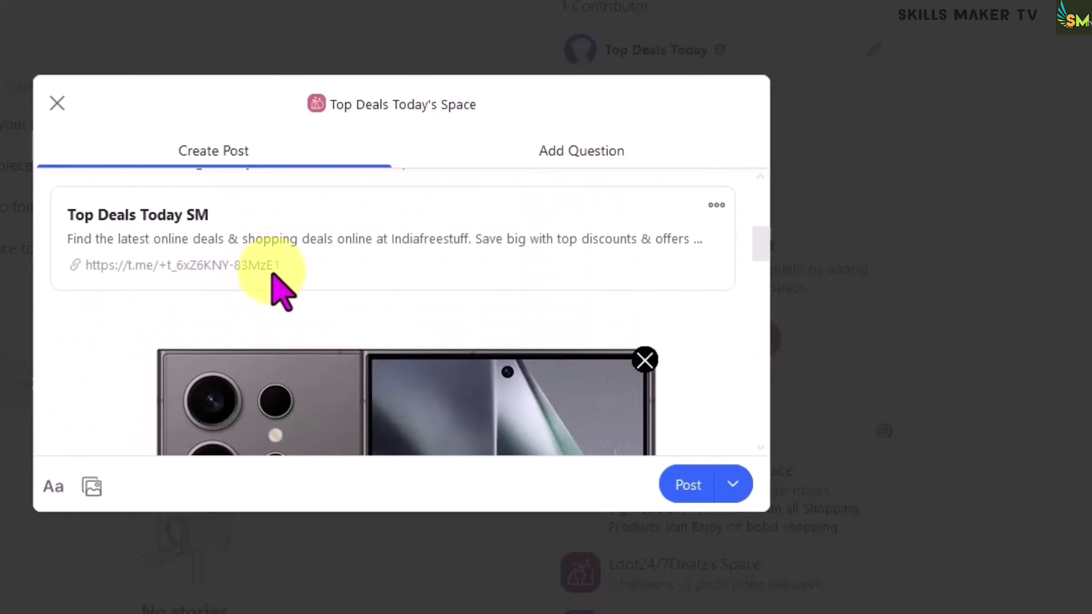
Convert the upper link preview card into a plain text link as well
{"action": "left_click", "coordinate": [716, 205]}
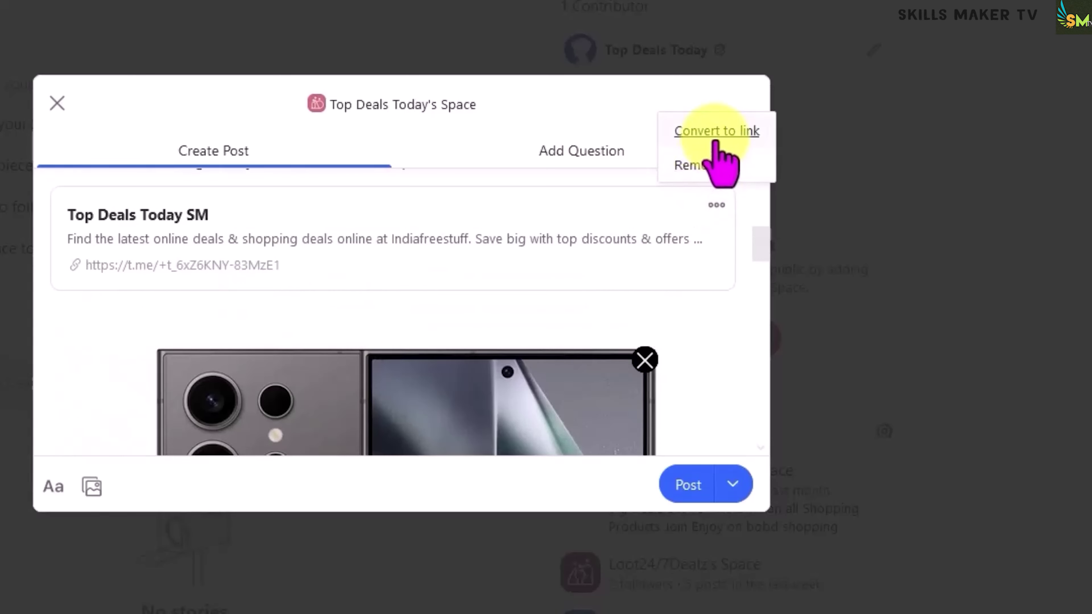
{"action": "left_click", "coordinate": [717, 132]}
{"action": "left_click_drag", "start_coordinate": [189, 199], "coordinate": [19, 202]}
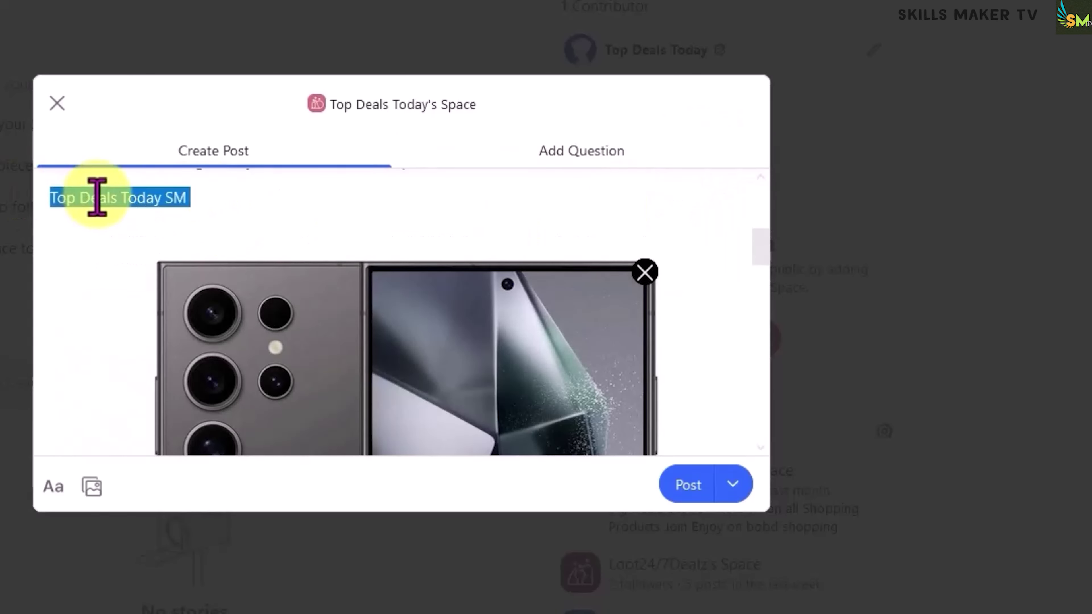
{"action": "left_click", "coordinate": [73, 220]}
Publish the finished post to the Top Deals Today Space
{"action": "scroll", "coordinate": [254, 339], "scroll_direction": "up", "scroll_amount": 3}
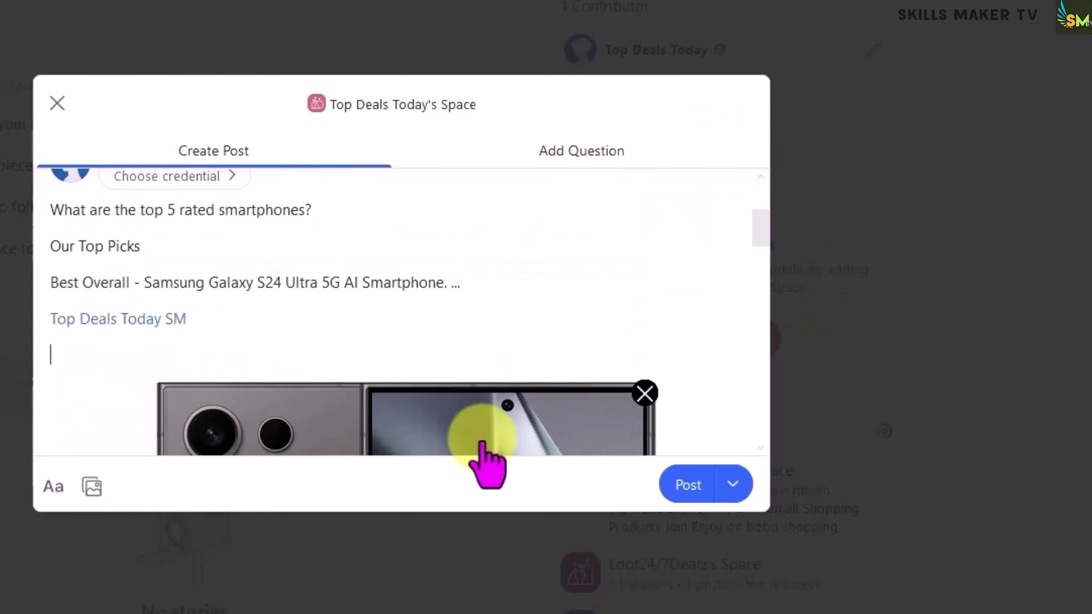
{"action": "scroll", "coordinate": [378, 361], "scroll_direction": "down", "scroll_amount": 10}
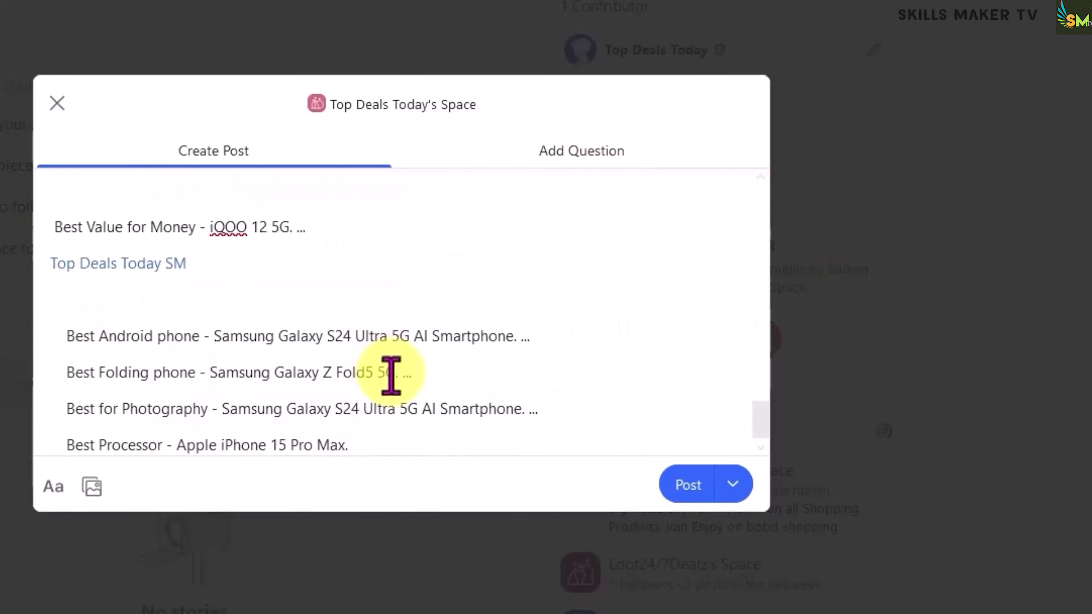
{"action": "scroll", "coordinate": [391, 378], "scroll_direction": "up", "scroll_amount": 10}
{"action": "scroll", "coordinate": [391, 386], "scroll_direction": "down", "scroll_amount": 5}
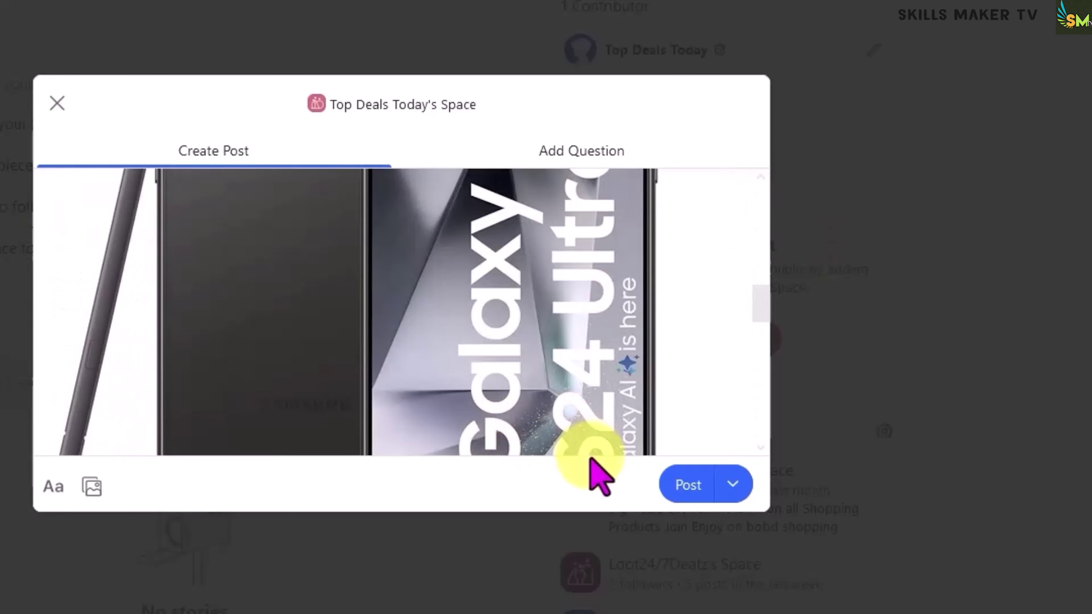
{"action": "left_click", "coordinate": [685, 494]}
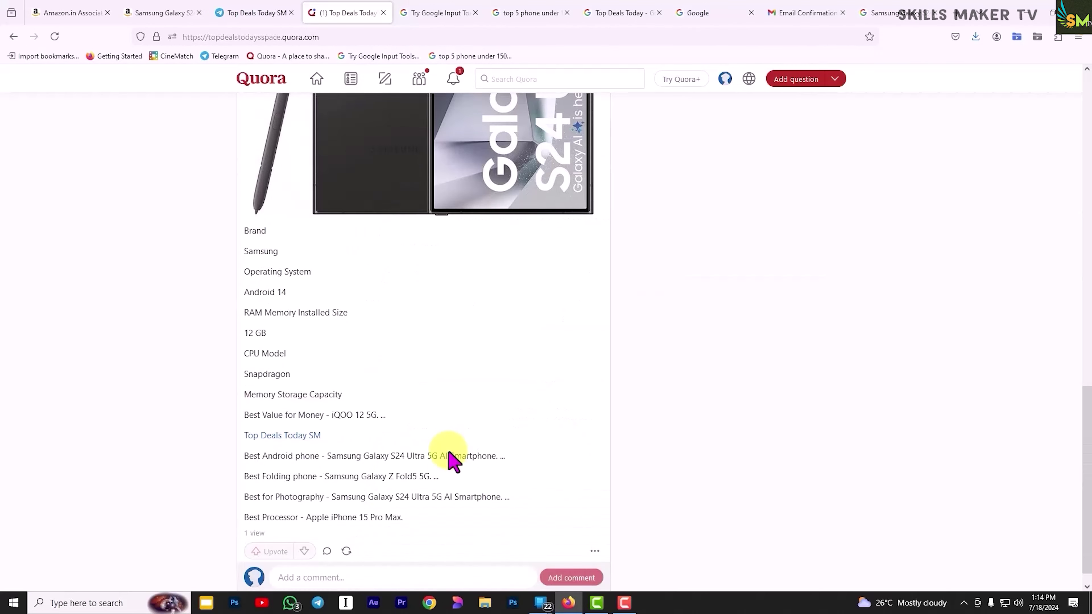
Test the post's Top Deals Today SM link, dismiss the leaving-Quora warning, and return to Telegram
{"action": "scroll", "coordinate": [449, 452], "scroll_direction": "down", "scroll_amount": 1}
{"action": "scroll", "coordinate": [449, 451], "scroll_direction": "up", "scroll_amount": 1}
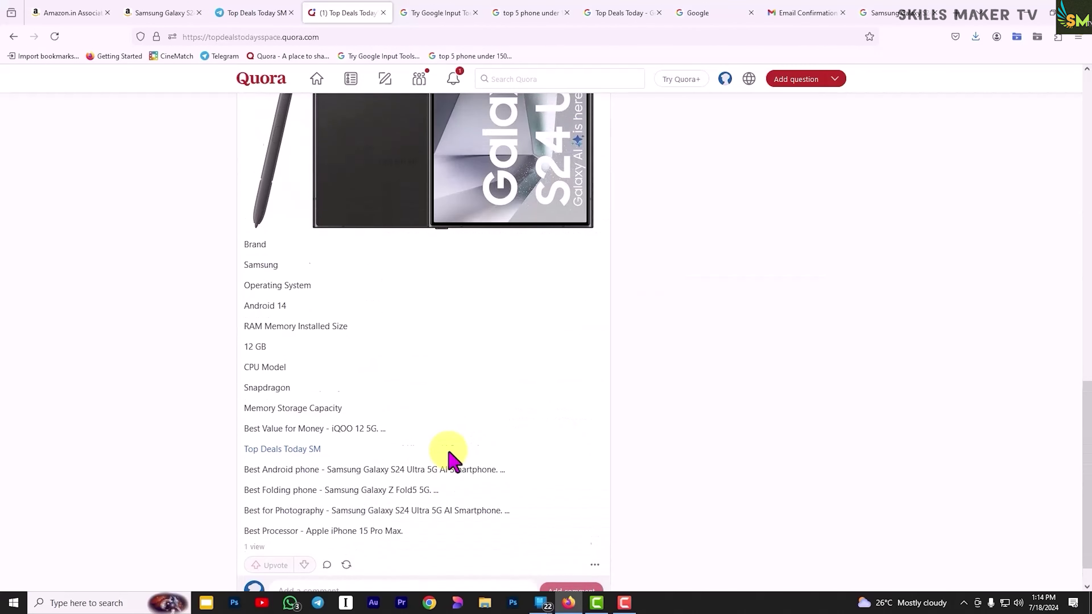
{"action": "scroll", "coordinate": [448, 452], "scroll_direction": "up", "scroll_amount": 1}
{"action": "left_click", "coordinate": [282, 473]}
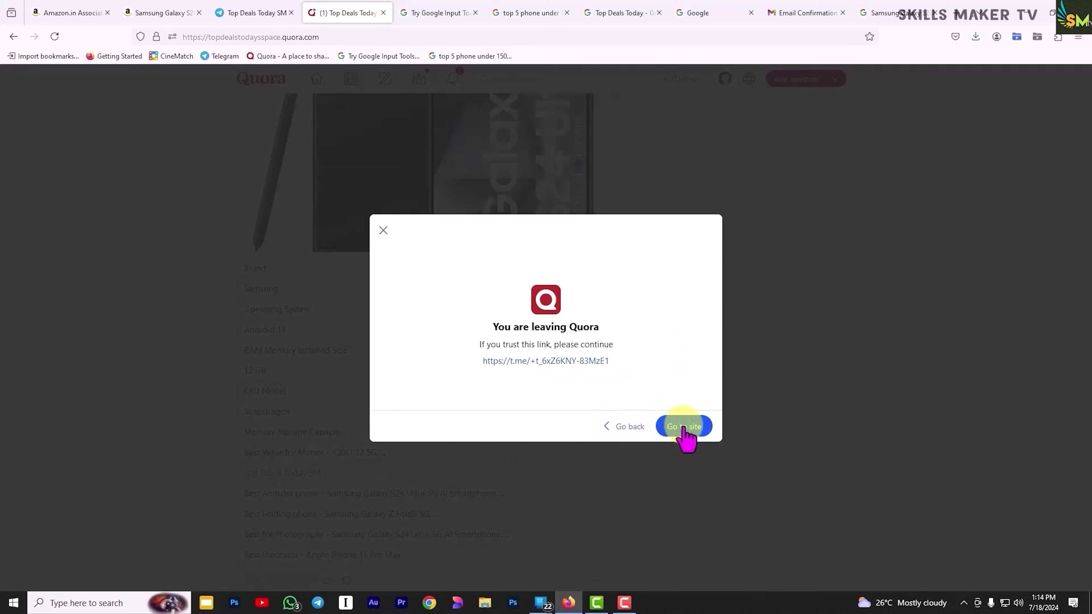
{"action": "left_click", "coordinate": [383, 230]}
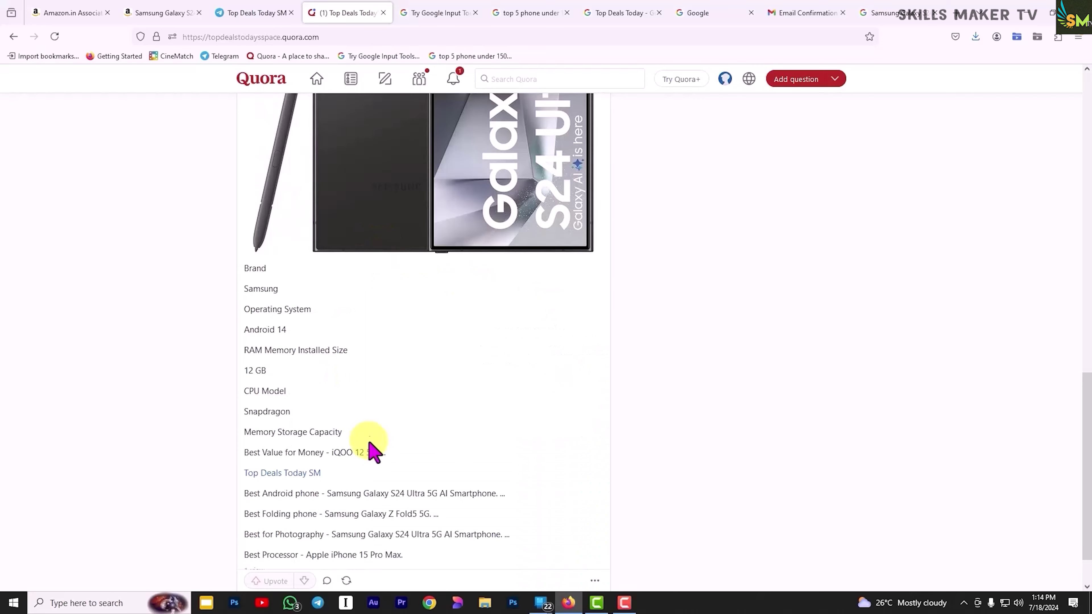
{"action": "scroll", "coordinate": [370, 447], "scroll_direction": "down", "scroll_amount": 2}
{"action": "scroll", "coordinate": [371, 456], "scroll_direction": "up", "scroll_amount": 8}
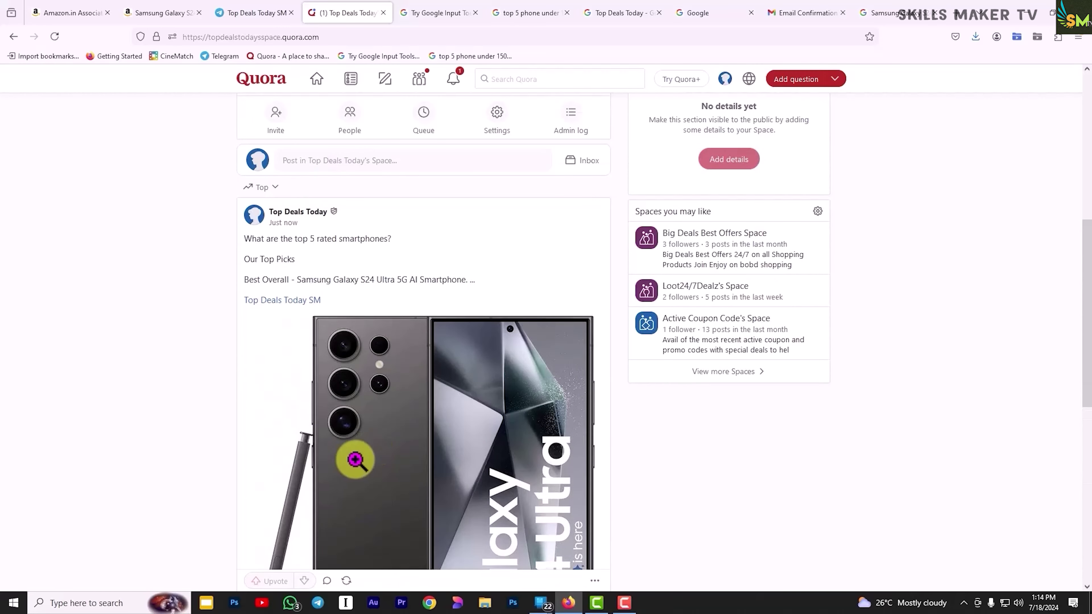
{"action": "scroll", "coordinate": [354, 458], "scroll_direction": "down", "scroll_amount": 3}
{"action": "scroll", "coordinate": [310, 446], "scroll_direction": "up", "scroll_amount": 5}
{"action": "scroll", "coordinate": [371, 431], "scroll_direction": "down", "scroll_amount": 10}
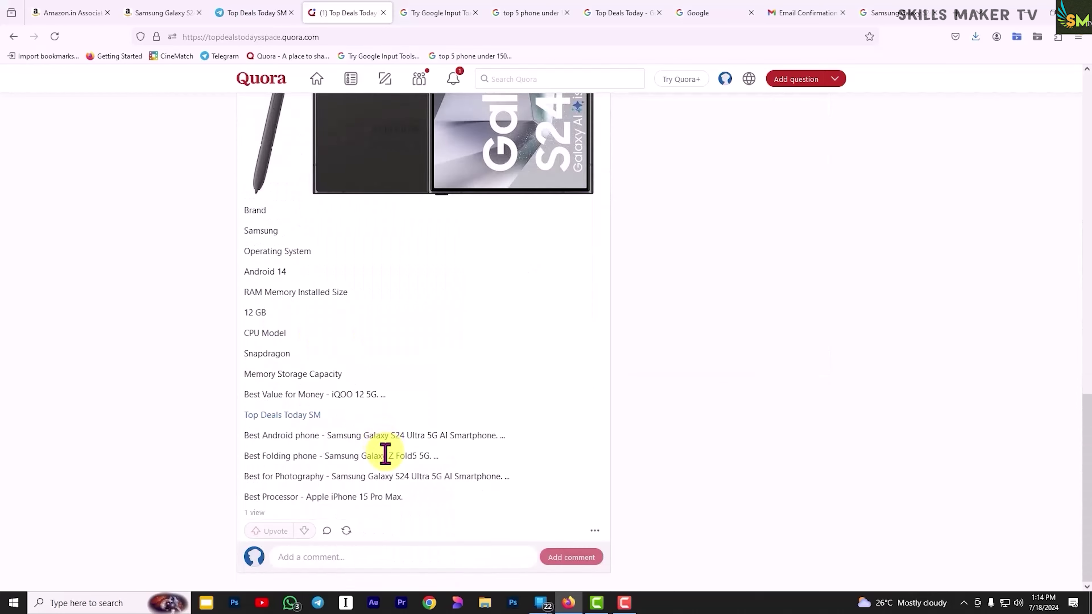
{"action": "scroll", "coordinate": [382, 453], "scroll_direction": "up", "scroll_amount": 8}
{"action": "left_click", "coordinate": [250, 13]}
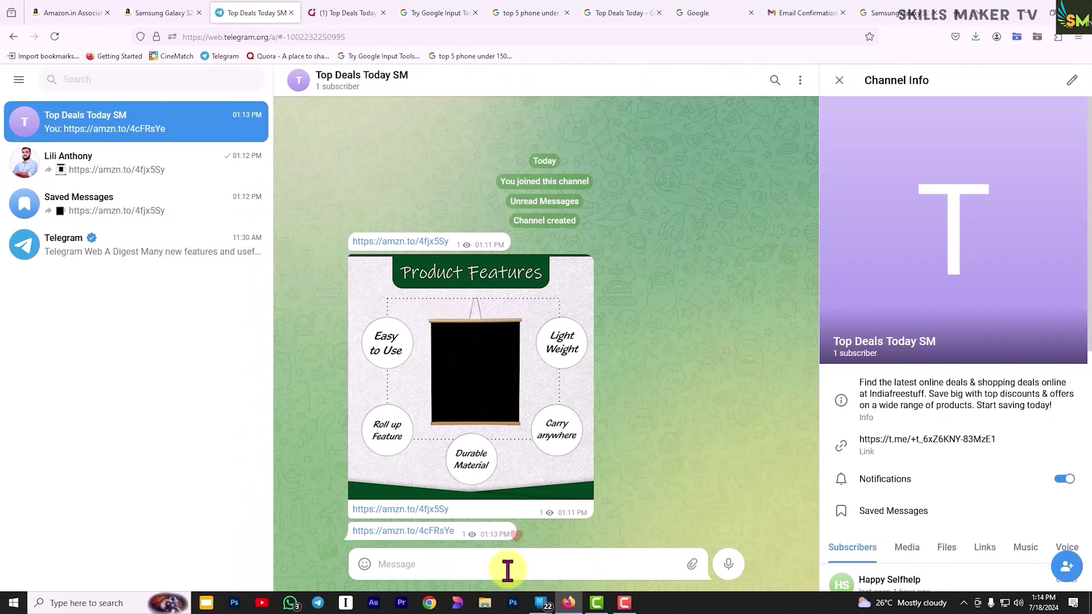
Glance over the Associates and Telegram tabs, then return to the Galaxy S24 Ultra product page
{"action": "left_click", "coordinate": [159, 12]}
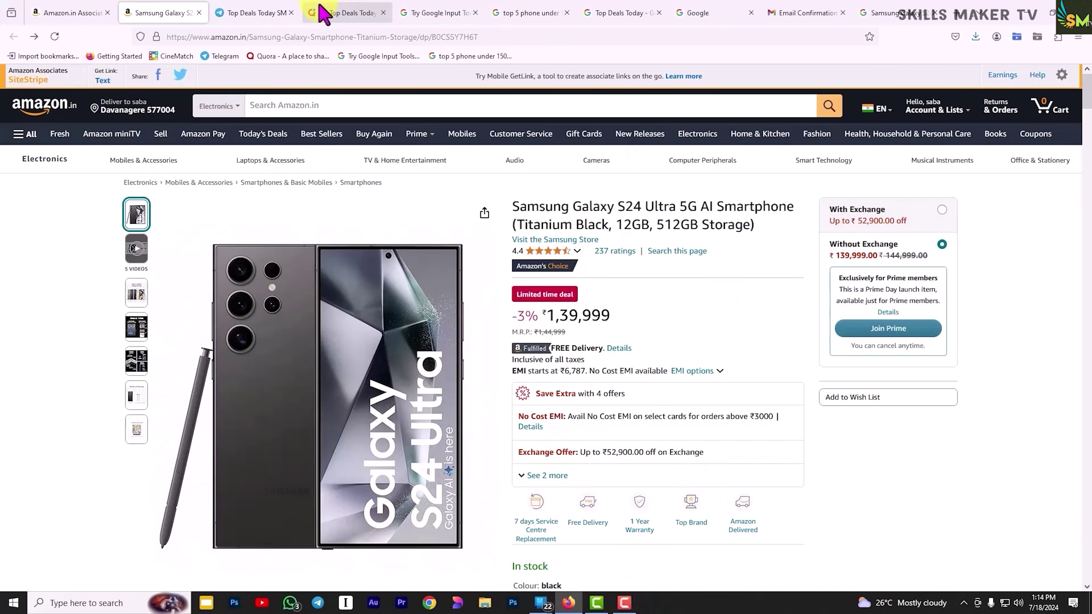
{"action": "left_click", "coordinate": [52, 10]}
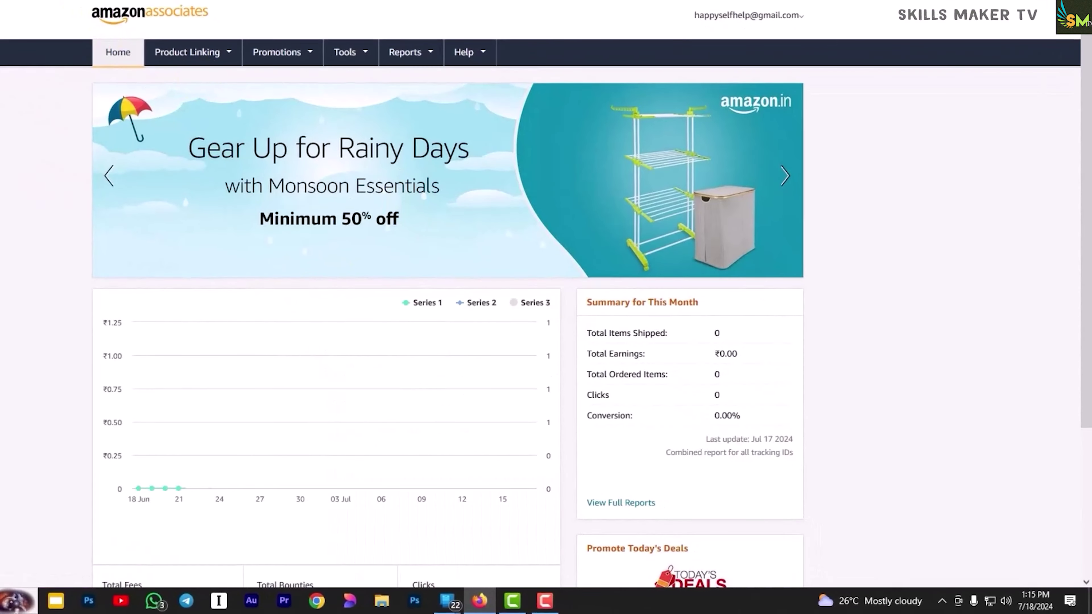
{"action": "key", "text": "ctrl+Tab"}
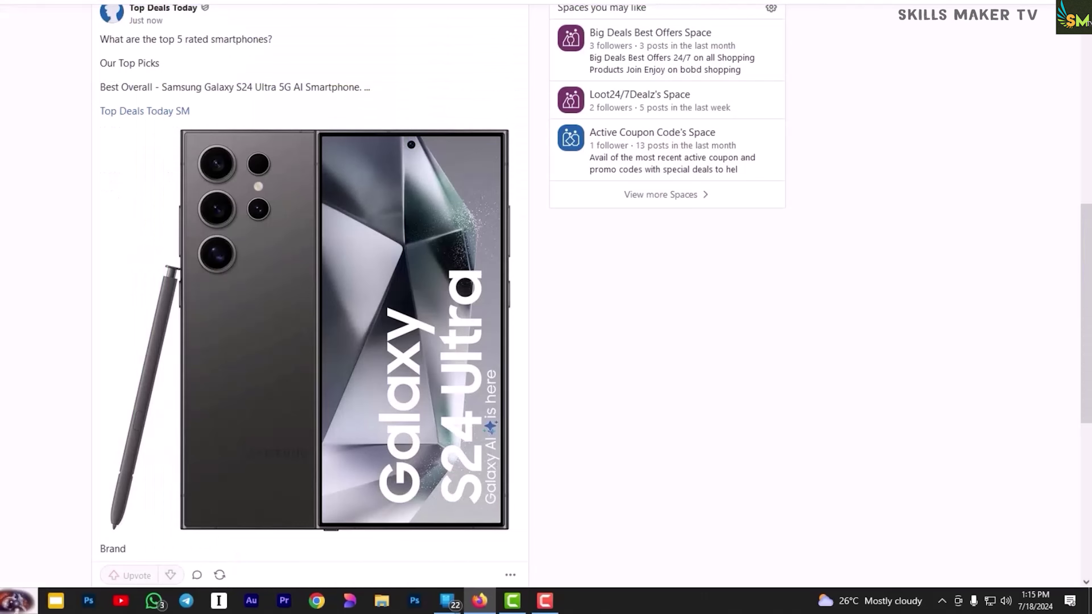
{"action": "scroll", "coordinate": [317, 342], "scroll_direction": "down", "scroll_amount": 3}
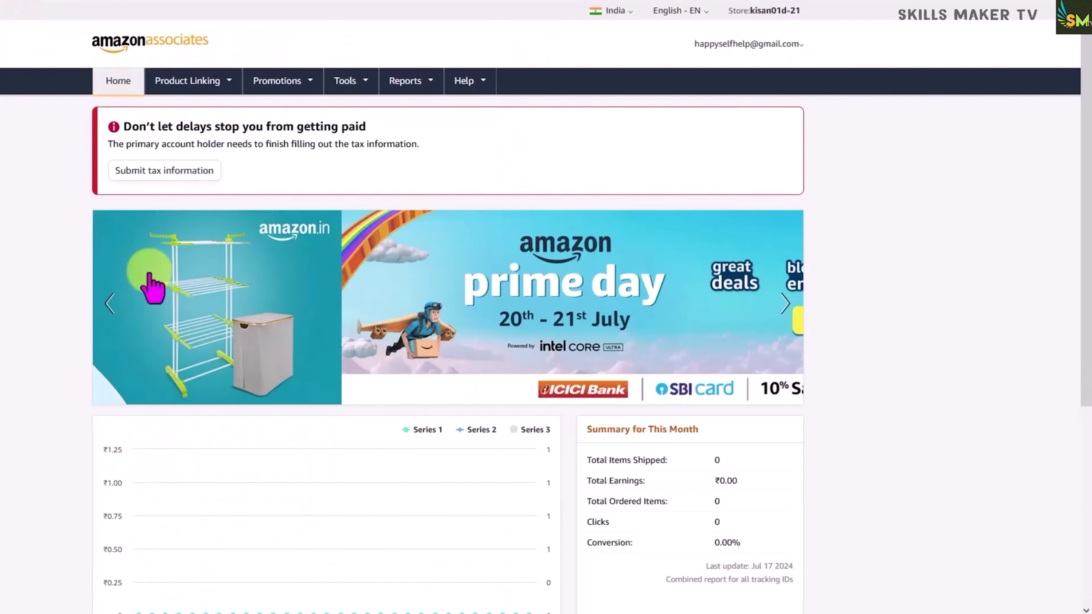
{"action": "scroll", "coordinate": [277, 413], "scroll_direction": "down", "scroll_amount": 6}
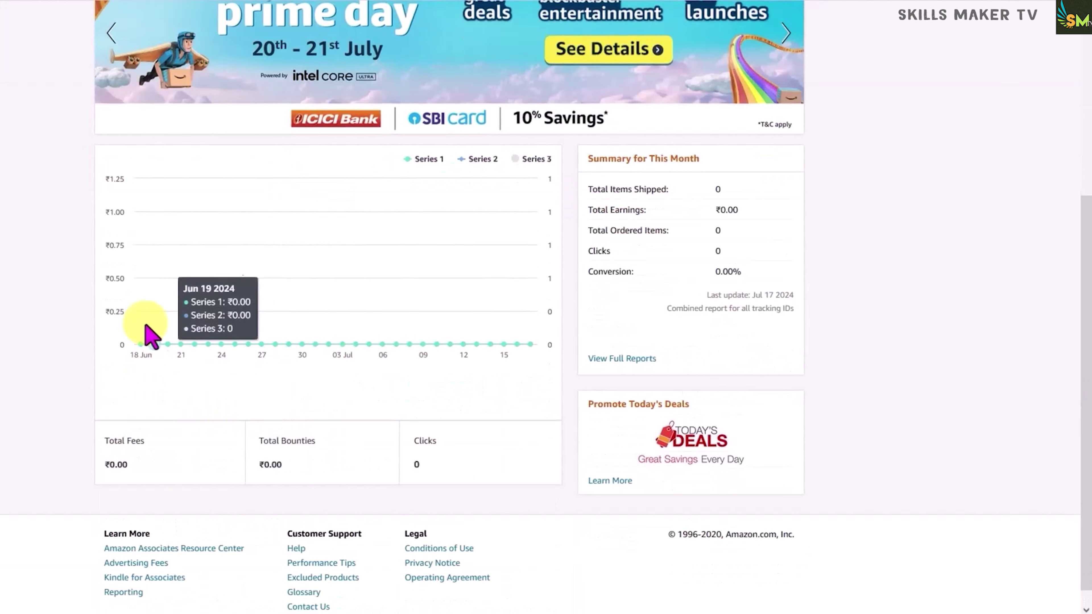
{"action": "scroll", "coordinate": [331, 383], "scroll_direction": "up", "scroll_amount": 2}
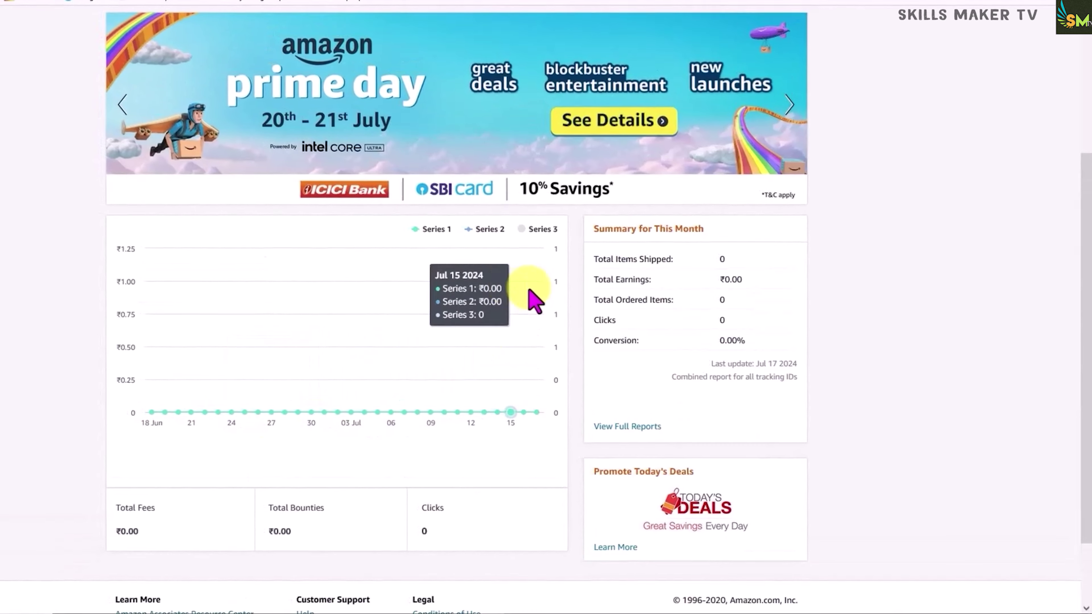
{"action": "scroll", "coordinate": [469, 331], "scroll_direction": "down", "scroll_amount": 2}
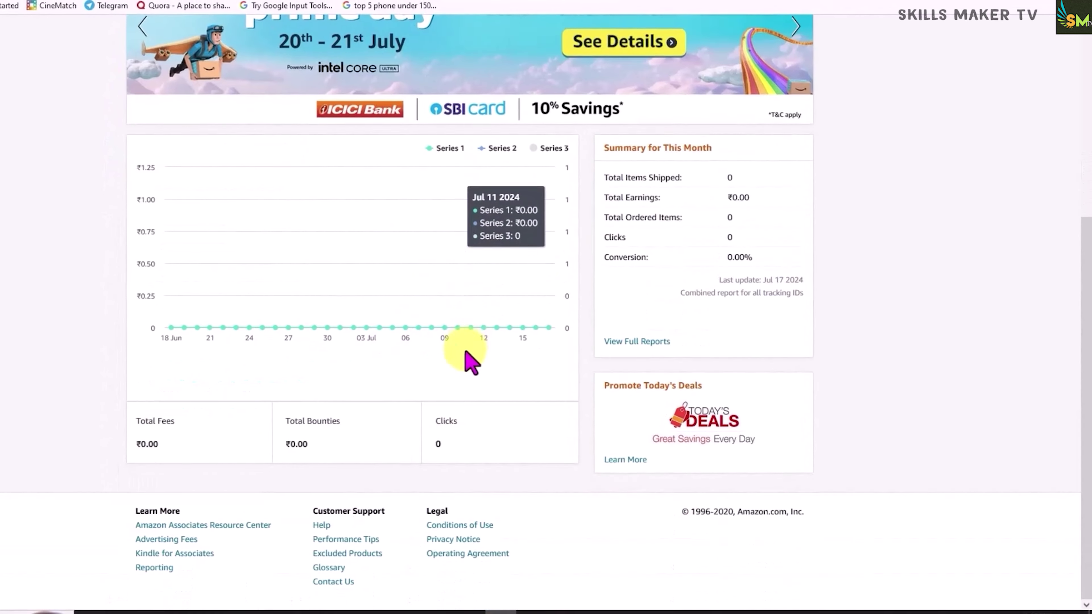
{"action": "scroll", "coordinate": [488, 494], "scroll_direction": "up", "scroll_amount": 5}
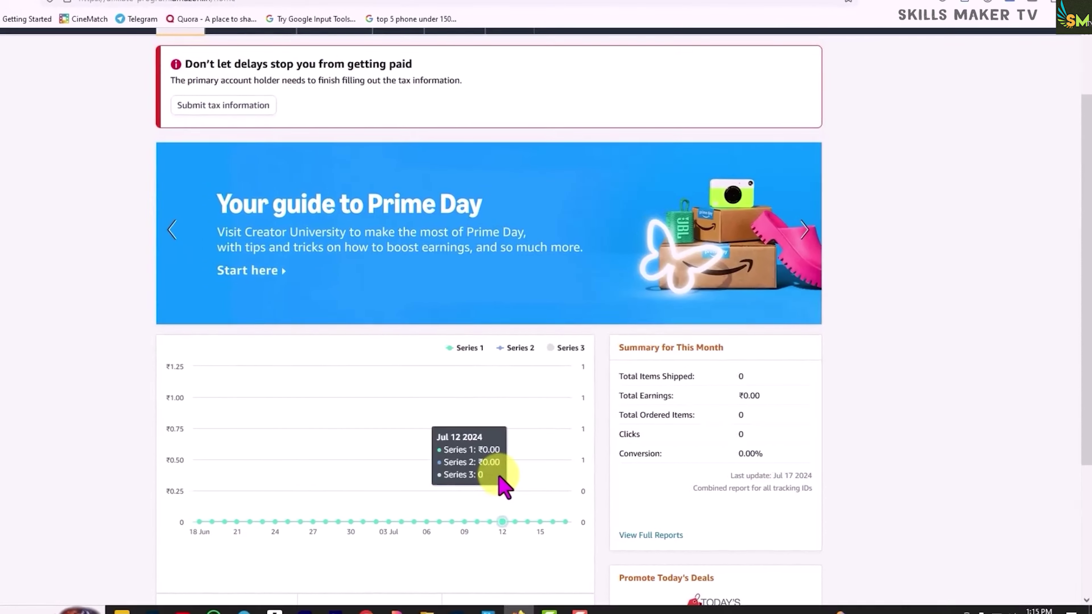
{"action": "left_click", "coordinate": [159, 14]}
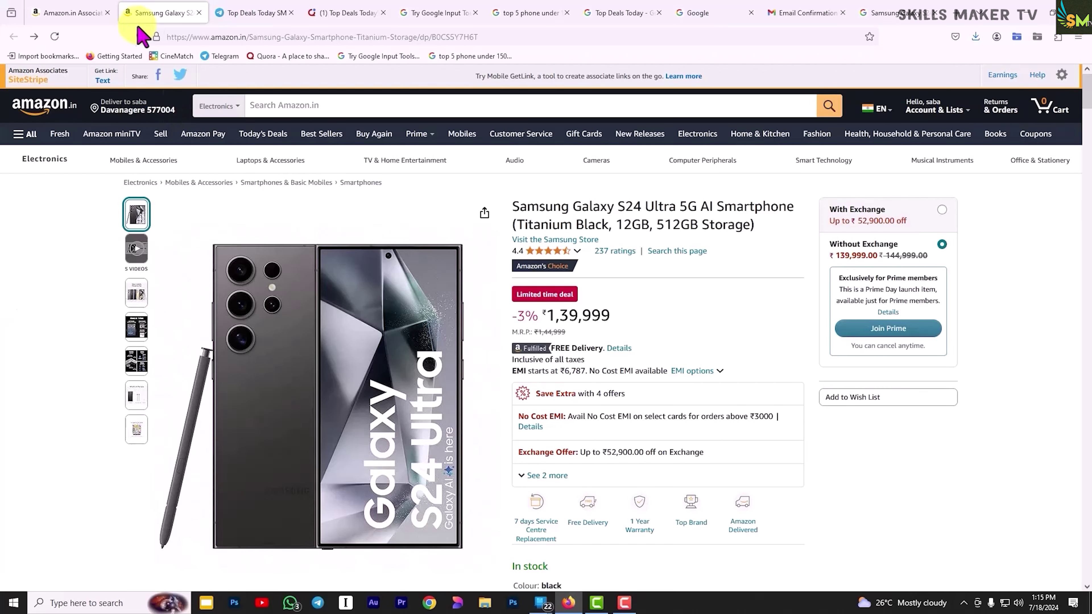
Check the Associates home page, the Telegram channel and the Top Deals Today Quora Space
{"action": "left_click", "coordinate": [69, 12]}
{"action": "scroll", "coordinate": [342, 385], "scroll_direction": "down", "scroll_amount": 2}
{"action": "scroll", "coordinate": [337, 391], "scroll_direction": "up", "scroll_amount": 4}
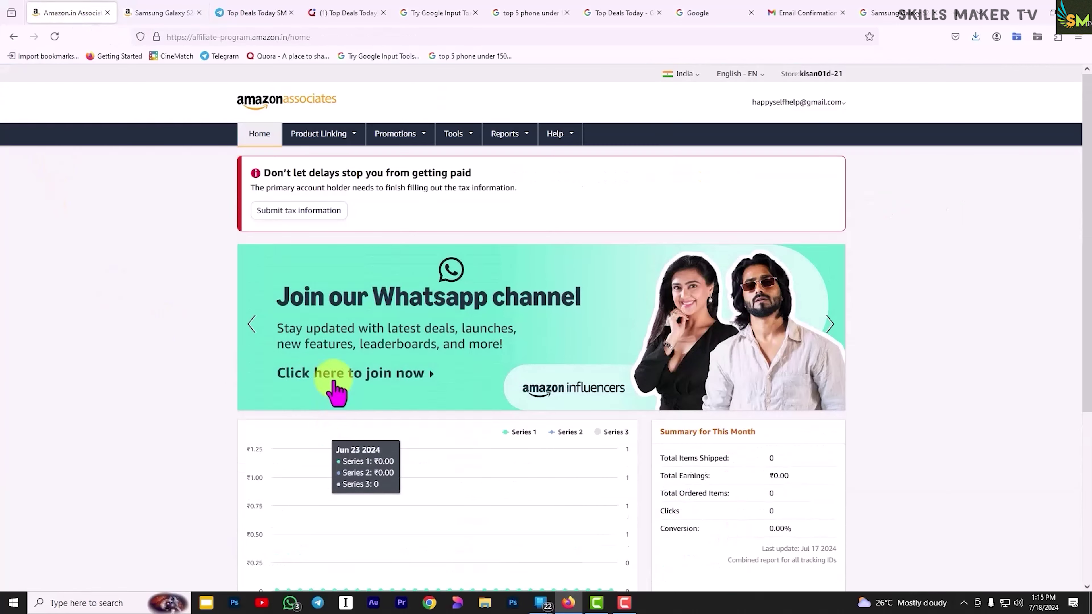
{"action": "left_click", "coordinate": [243, 12]}
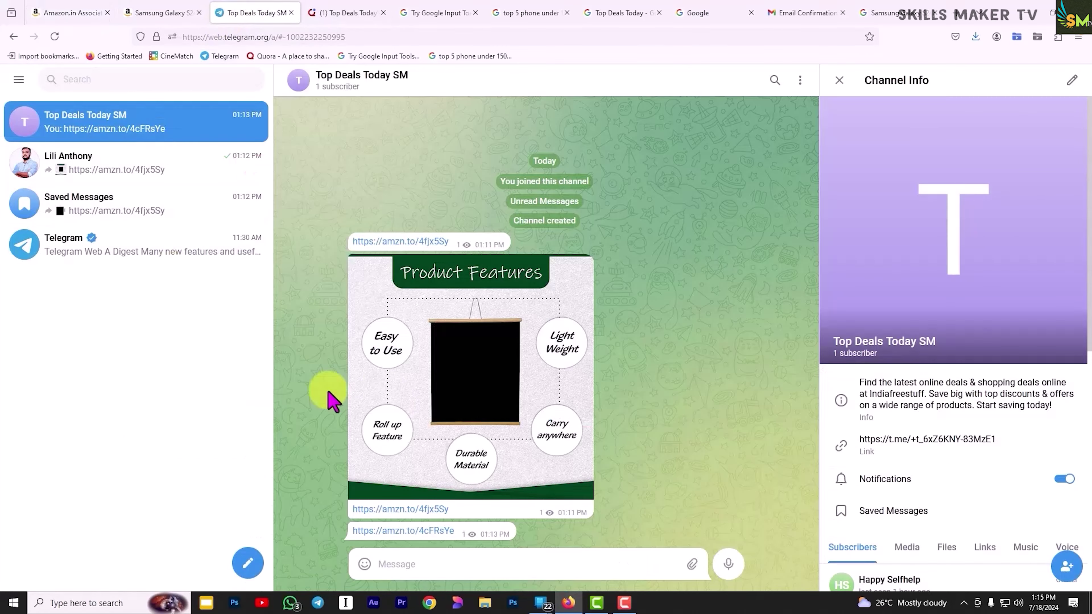
{"action": "left_click", "coordinate": [344, 13]}
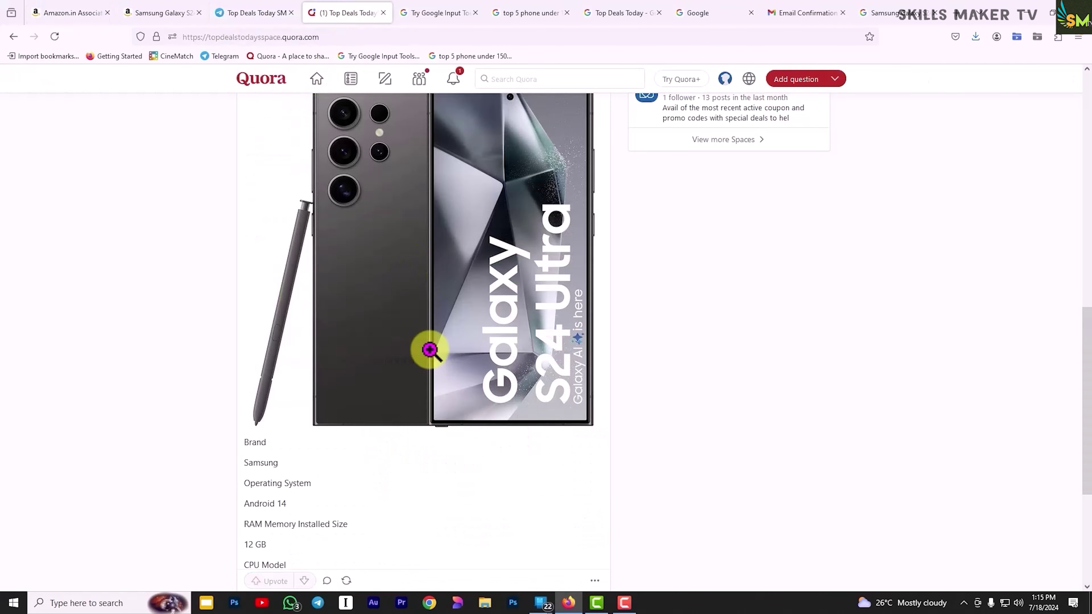
{"action": "scroll", "coordinate": [429, 349], "scroll_direction": "up", "scroll_amount": 5}
{"action": "scroll", "coordinate": [472, 430], "scroll_direction": "up", "scroll_amount": 5}
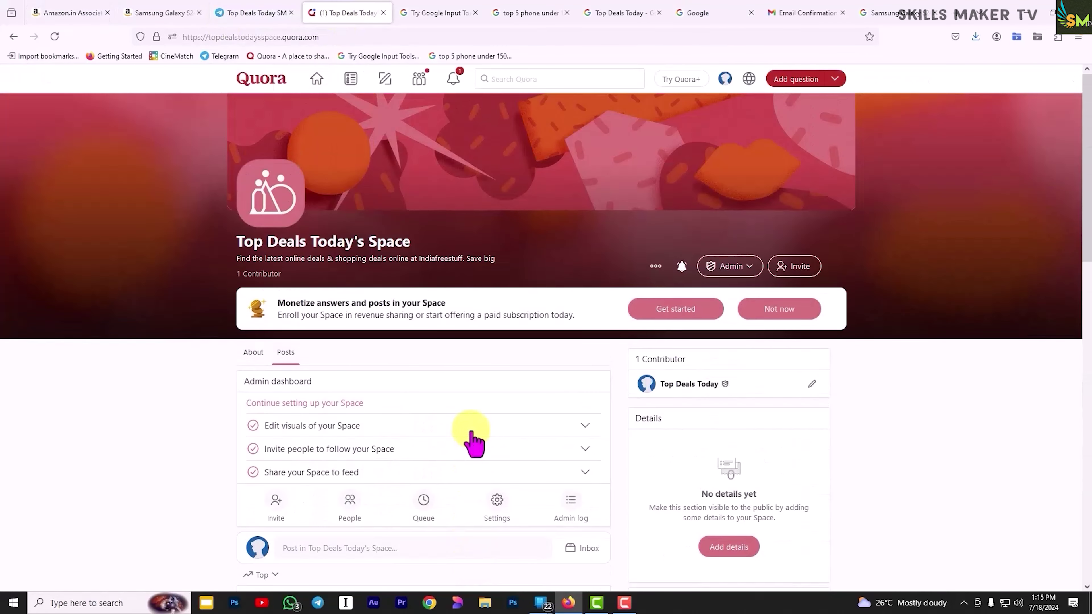
Review the published Galaxy S24 Ultra Space post, then return to the 'top 5 phone under 15000' results
{"action": "left_click", "coordinate": [257, 12]}
{"action": "left_click", "coordinate": [346, 13]}
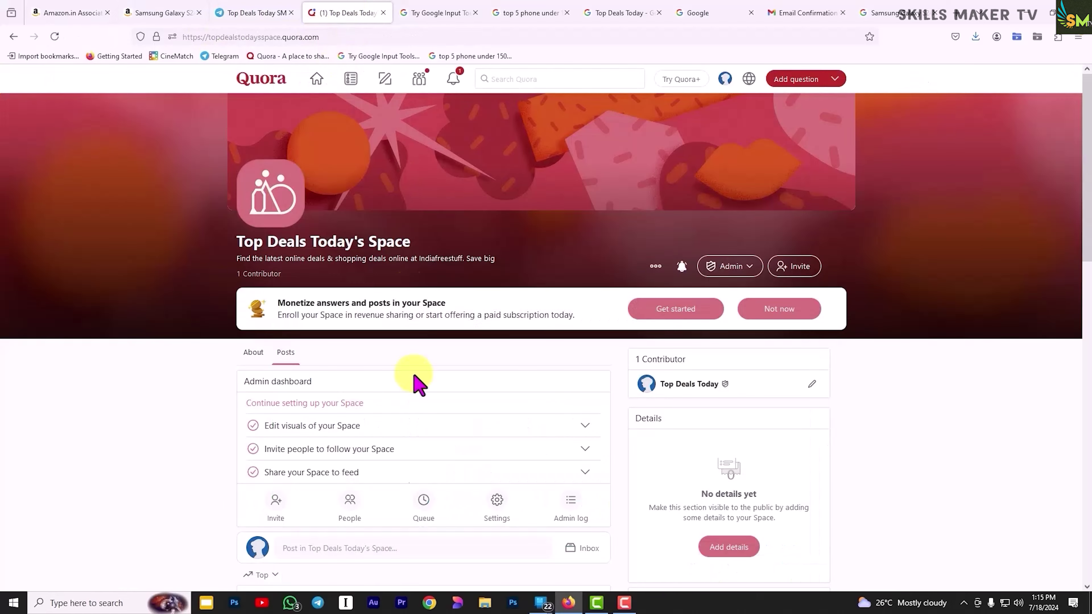
{"action": "scroll", "coordinate": [414, 383], "scroll_direction": "down", "scroll_amount": 5}
{"action": "scroll", "coordinate": [438, 466], "scroll_direction": "up", "scroll_amount": 5}
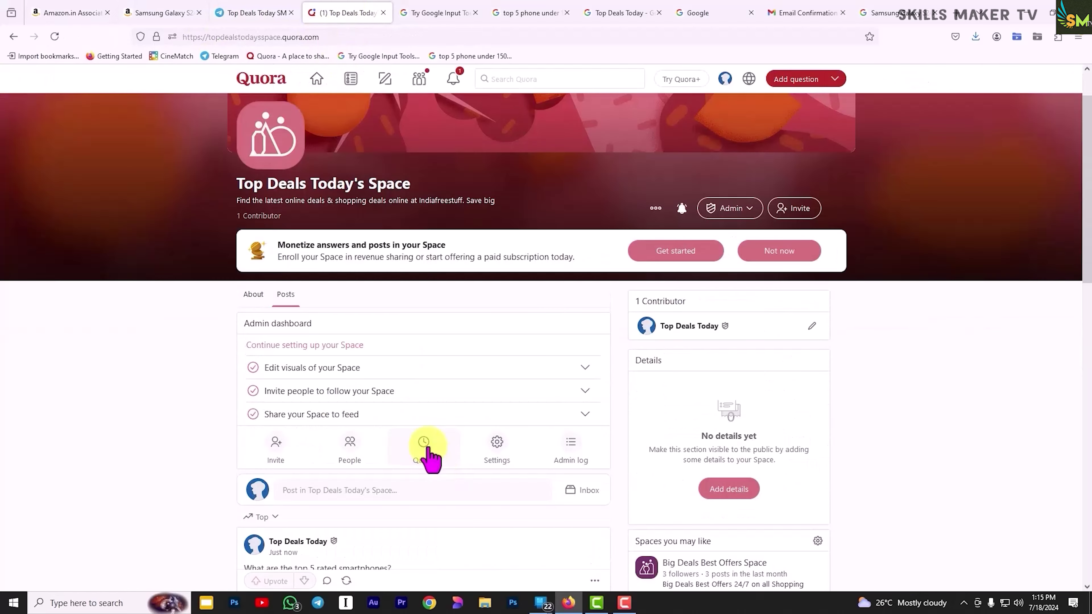
{"action": "scroll", "coordinate": [428, 452], "scroll_direction": "down", "scroll_amount": 7}
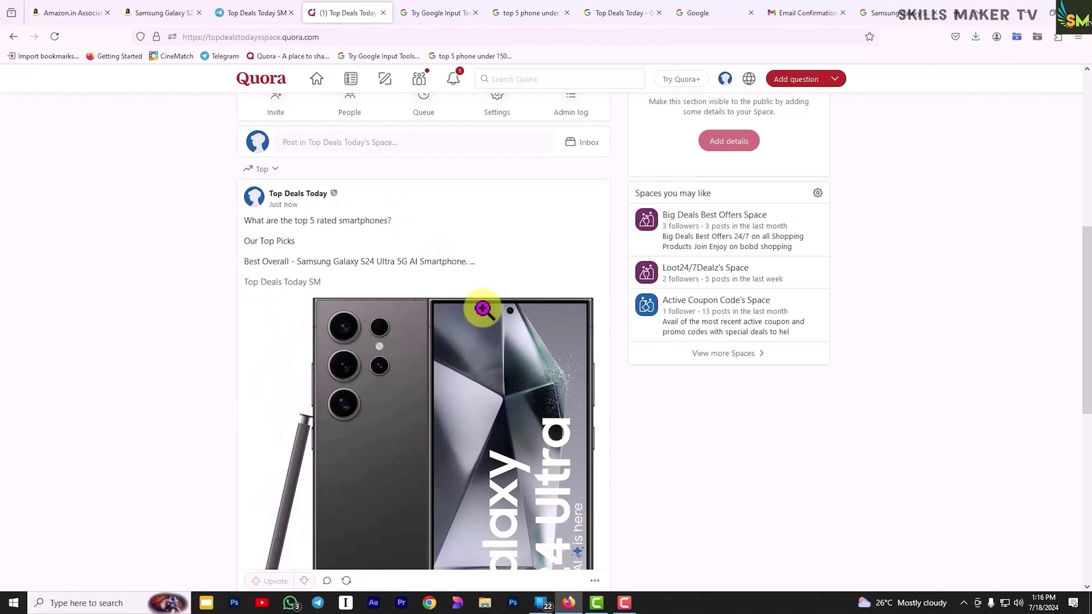
{"action": "scroll", "coordinate": [494, 379], "scroll_direction": "down", "scroll_amount": 10}
{"action": "scroll", "coordinate": [505, 443], "scroll_direction": "up", "scroll_amount": 13}
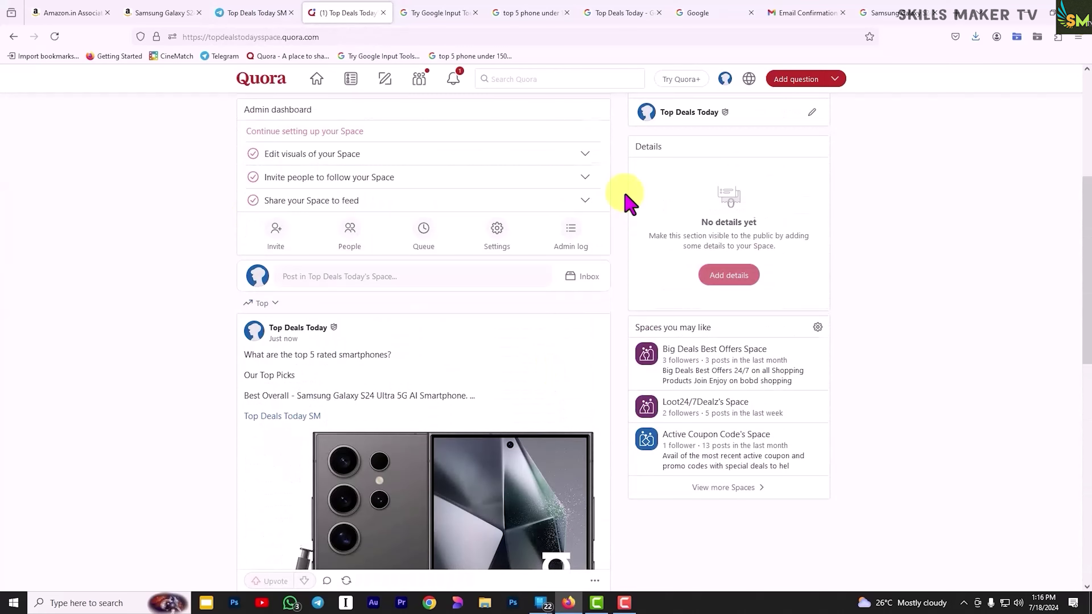
{"action": "left_click", "coordinate": [513, 13]}
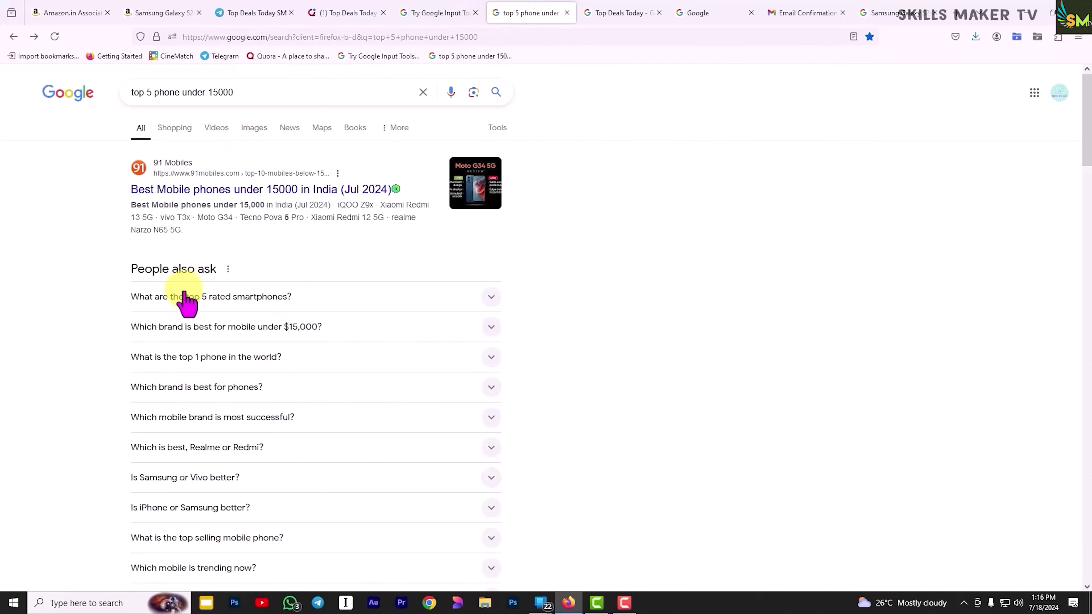
Expand and collapse the 'most sold mobile in India 2024' People also ask answer
{"action": "scroll", "coordinate": [183, 282], "scroll_direction": "down", "scroll_amount": 3}
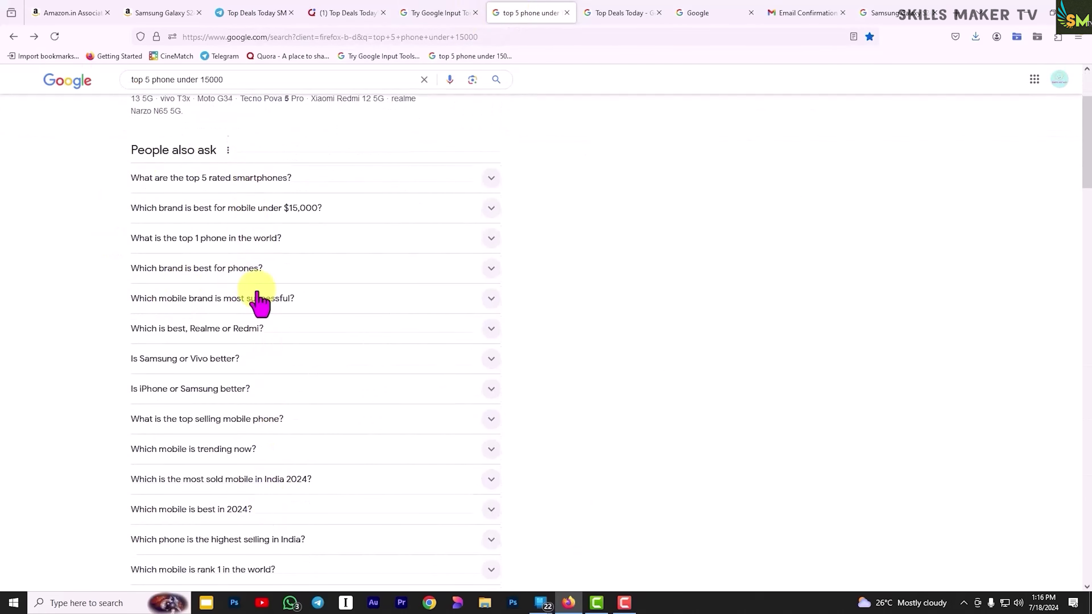
{"action": "scroll", "coordinate": [258, 344], "scroll_direction": "down", "scroll_amount": 6}
{"action": "left_click", "coordinate": [489, 254]}
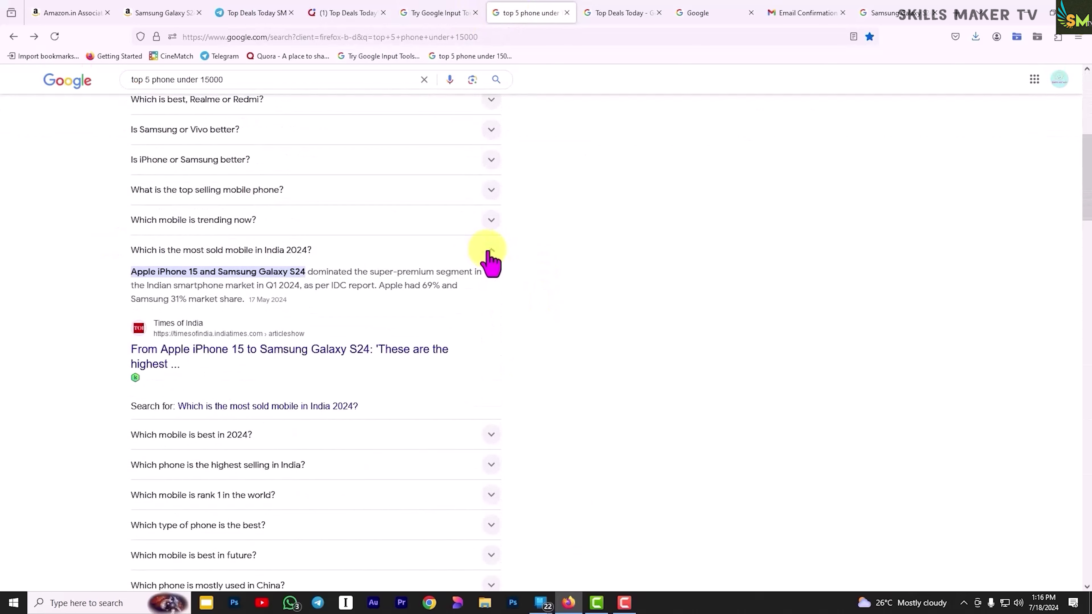
{"action": "left_click", "coordinate": [485, 258]}
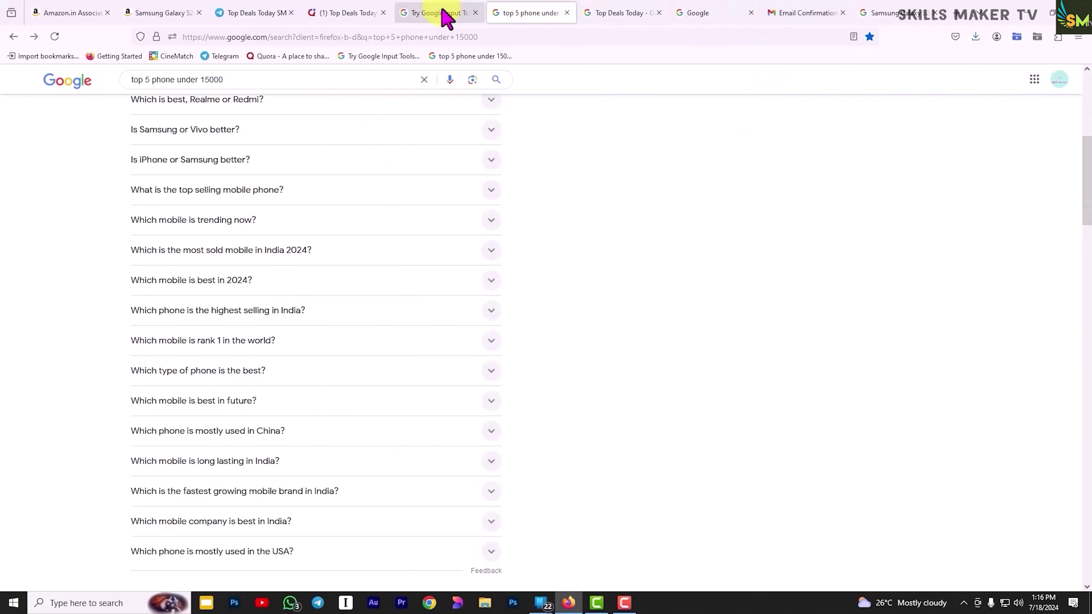
Bring up the Top Picks list in Google Input Tools, typing 'bnv' into the Best Overall line
{"action": "left_click", "coordinate": [446, 18]}
{"action": "left_click", "coordinate": [366, 267]}
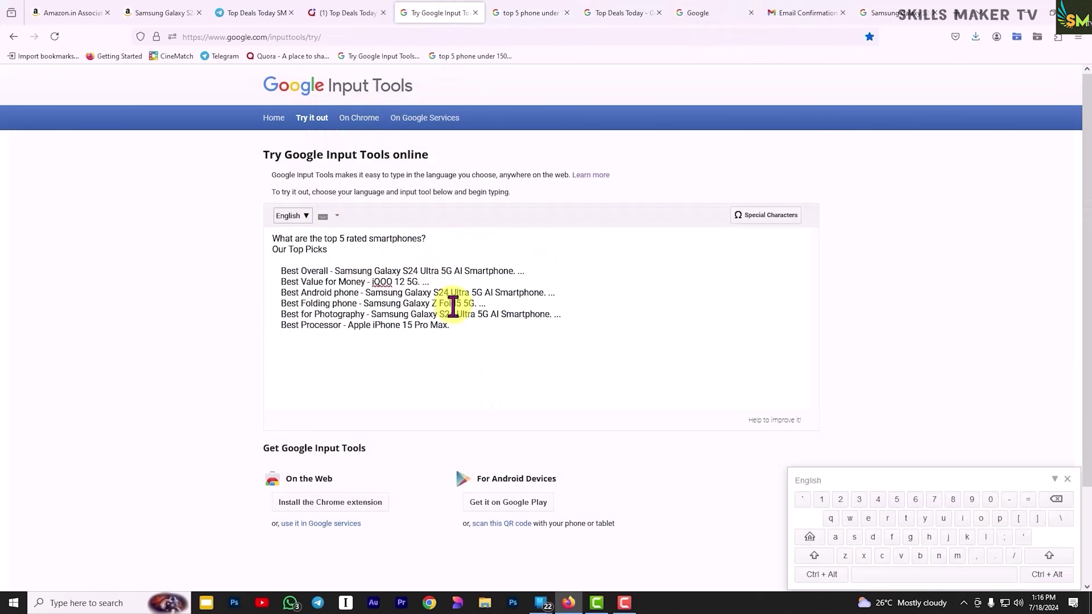
{"action": "left_click_drag", "start_coordinate": [456, 327], "coordinate": [272, 237]}
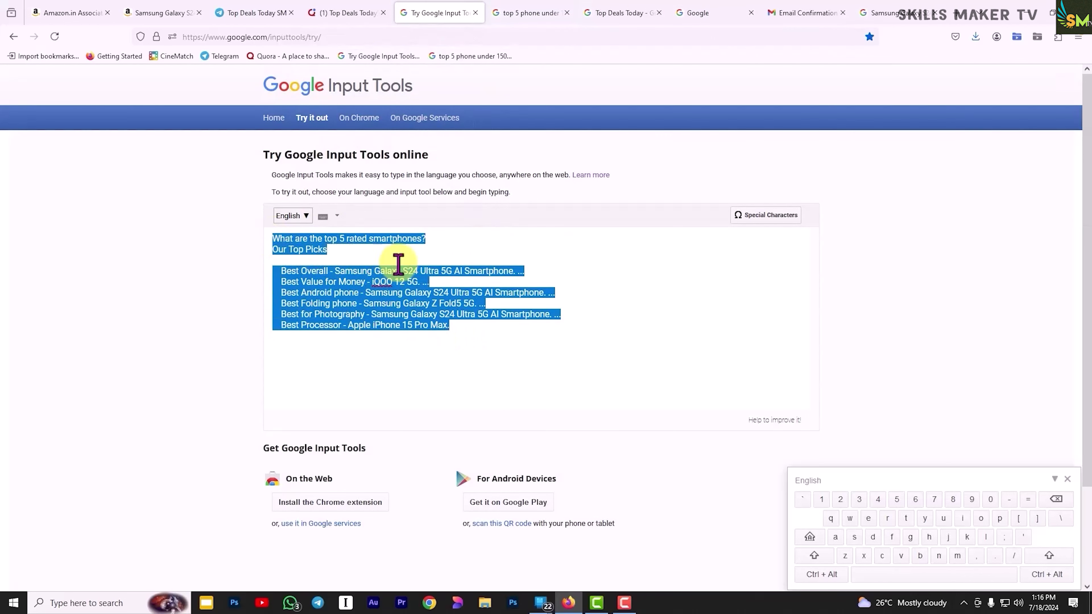
{"action": "left_click", "coordinate": [336, 270]}
{"action": "type", "text": "bnv"}
{"action": "left_click", "coordinate": [434, 285]}
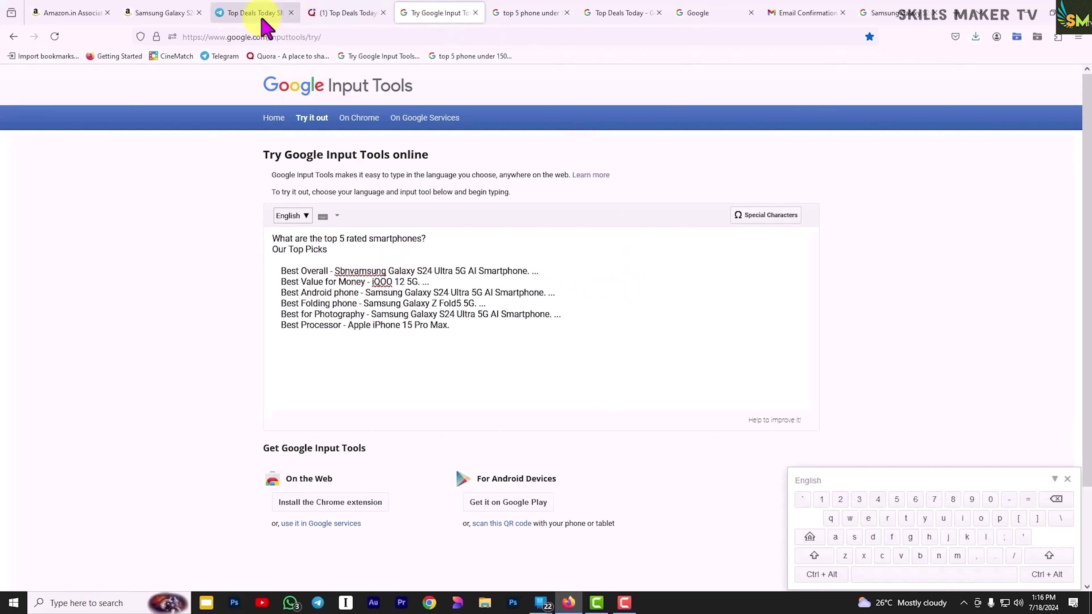
Scroll through the published Quora Space post
{"action": "left_click", "coordinate": [249, 13]}
{"action": "left_click", "coordinate": [327, 12]}
{"action": "scroll", "coordinate": [365, 420], "scroll_direction": "down", "scroll_amount": 5}
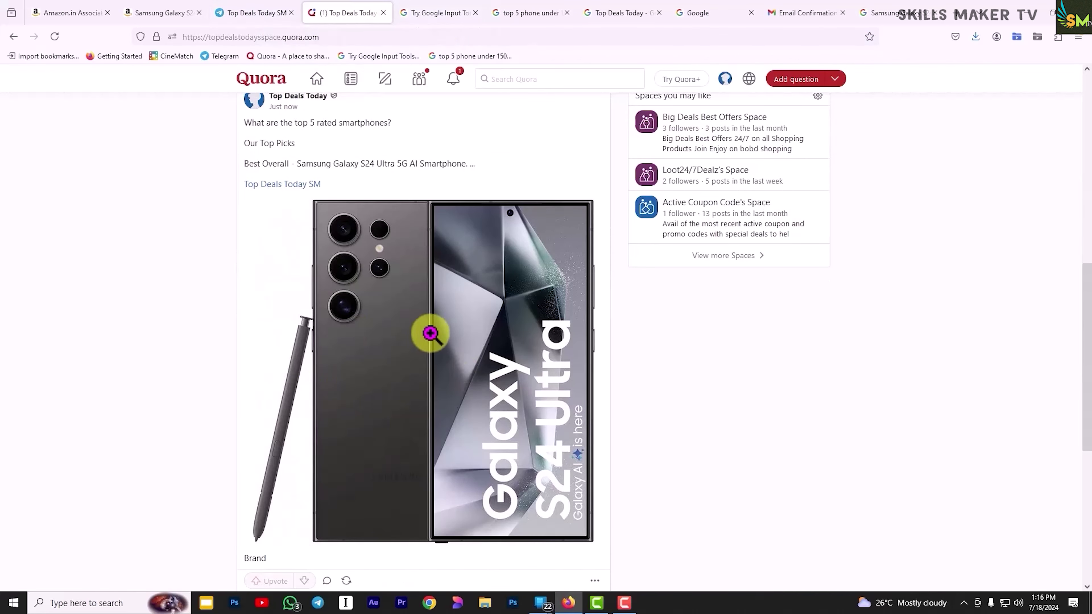
{"action": "scroll", "coordinate": [429, 332], "scroll_direction": "down", "scroll_amount": 5}
{"action": "scroll", "coordinate": [446, 410], "scroll_direction": "up", "scroll_amount": 5}
{"action": "scroll", "coordinate": [288, 419], "scroll_direction": "down", "scroll_amount": 4}
{"action": "scroll", "coordinate": [297, 430], "scroll_direction": "up", "scroll_amount": 15}
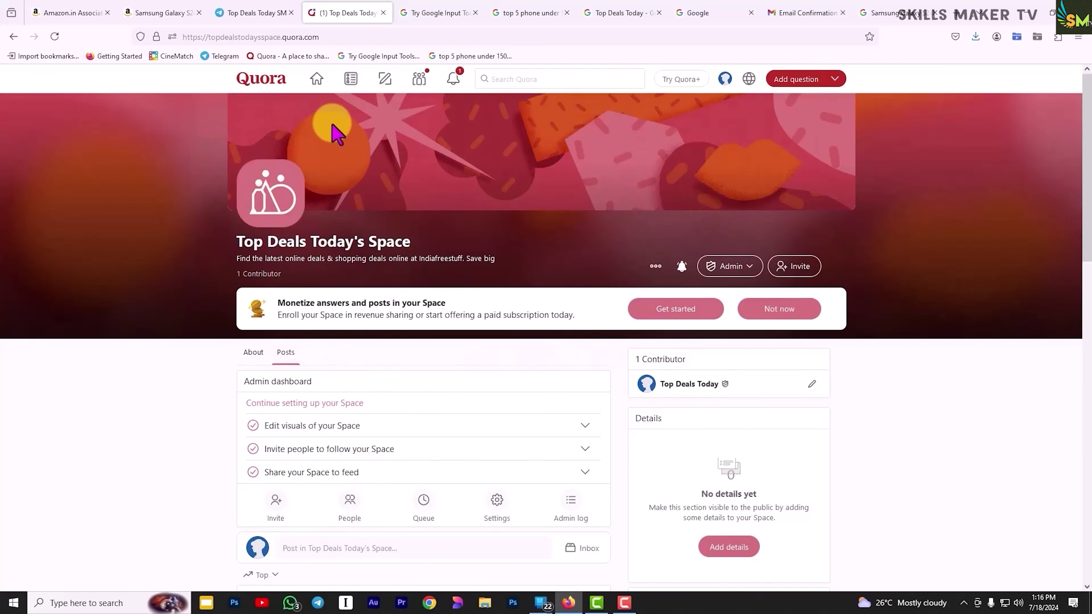
Glance at the Associates home page, then return to the Top Deals Today SM channel
{"action": "left_click", "coordinate": [41, 13]}
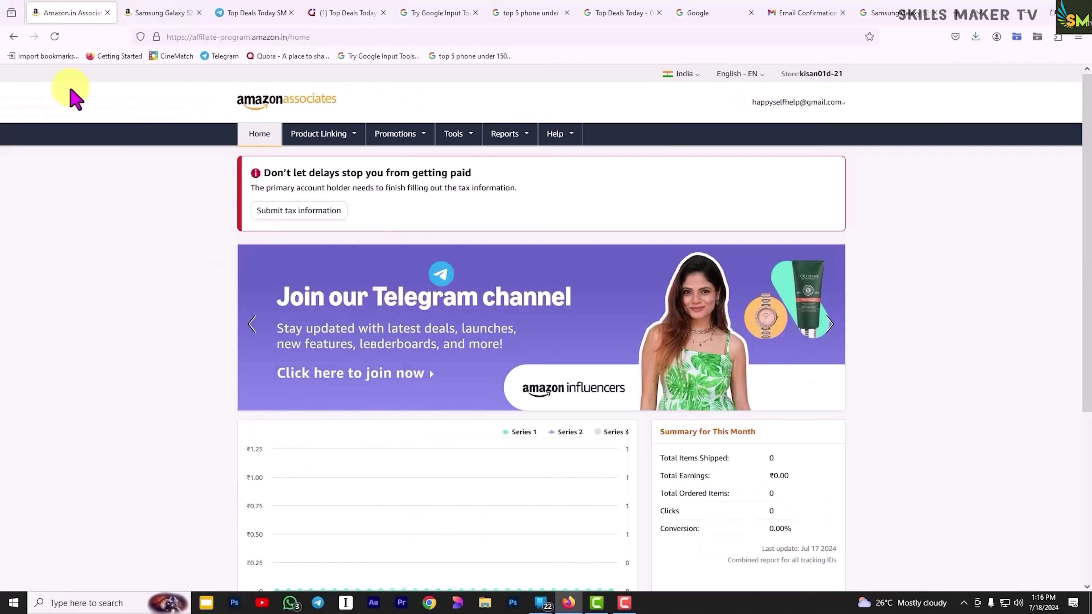
{"action": "scroll", "coordinate": [382, 484], "scroll_direction": "down", "scroll_amount": 5}
{"action": "scroll", "coordinate": [429, 453], "scroll_direction": "up", "scroll_amount": 7}
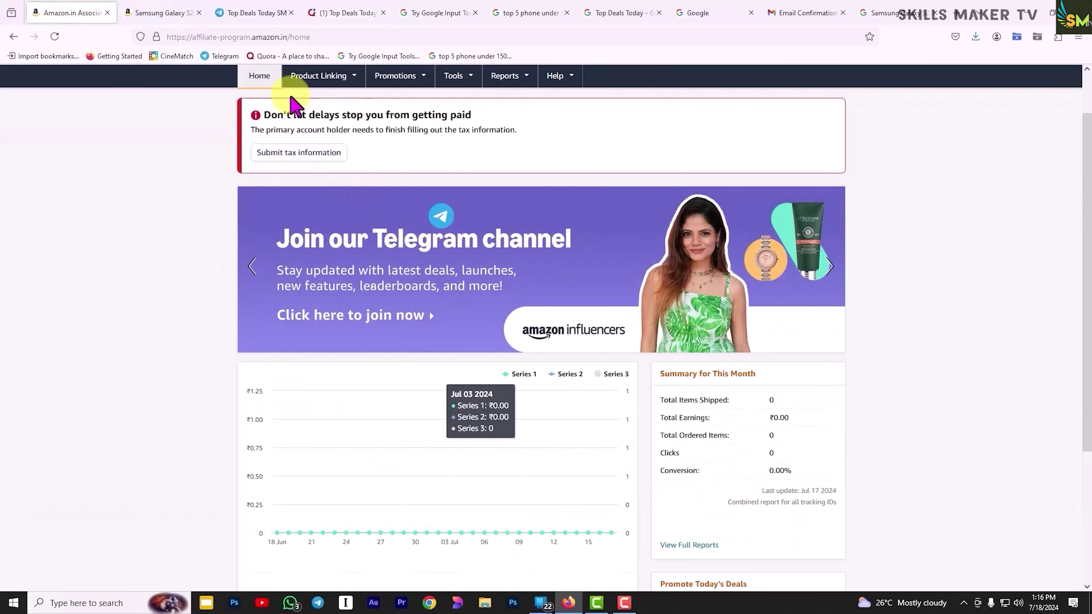
{"action": "left_click", "coordinate": [253, 13]}
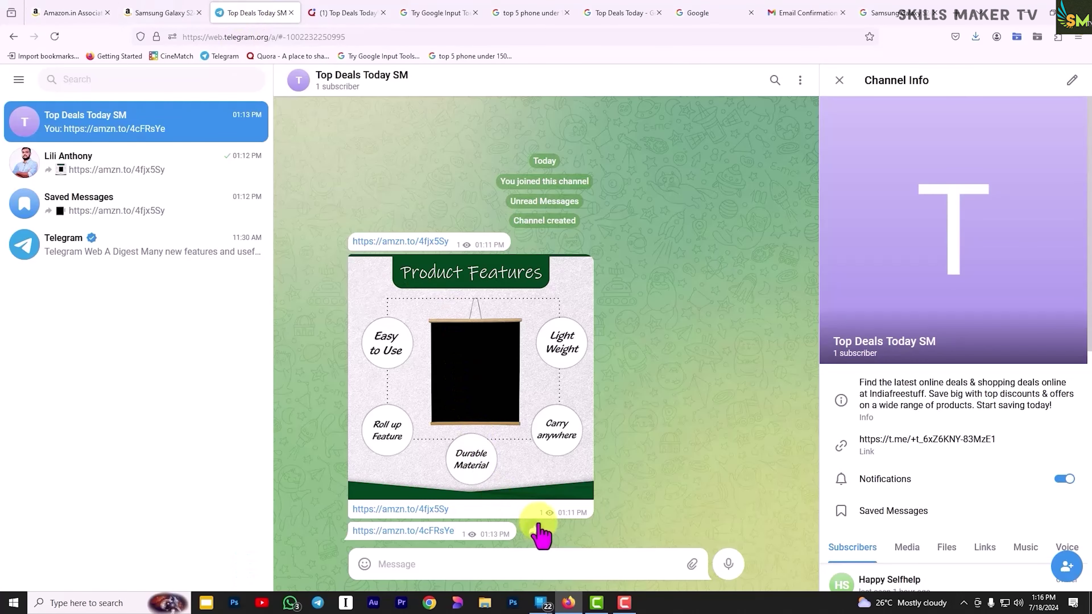